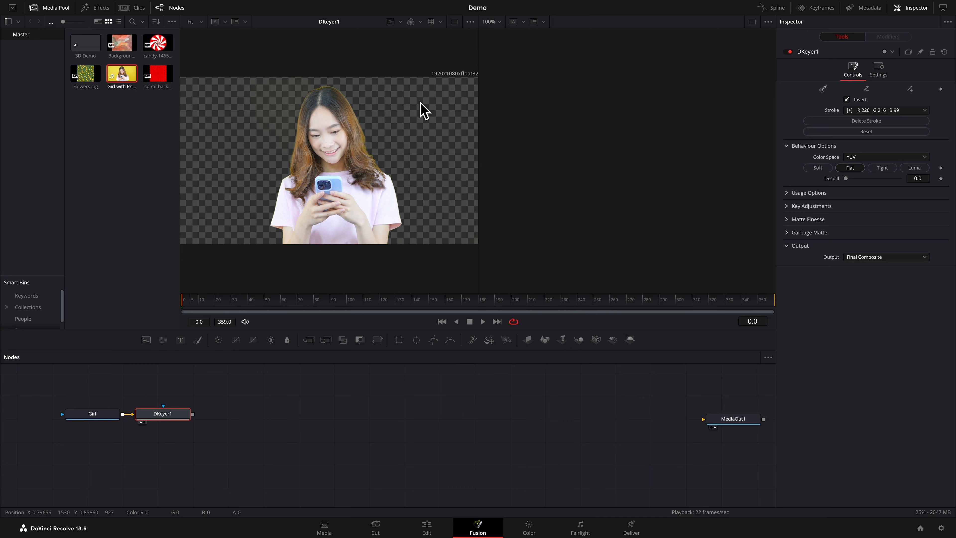
Show the alpha channel of the Delta Keyer output in the viewer at 200% zoom
{"action": "left_click", "coordinate": [420, 22]}
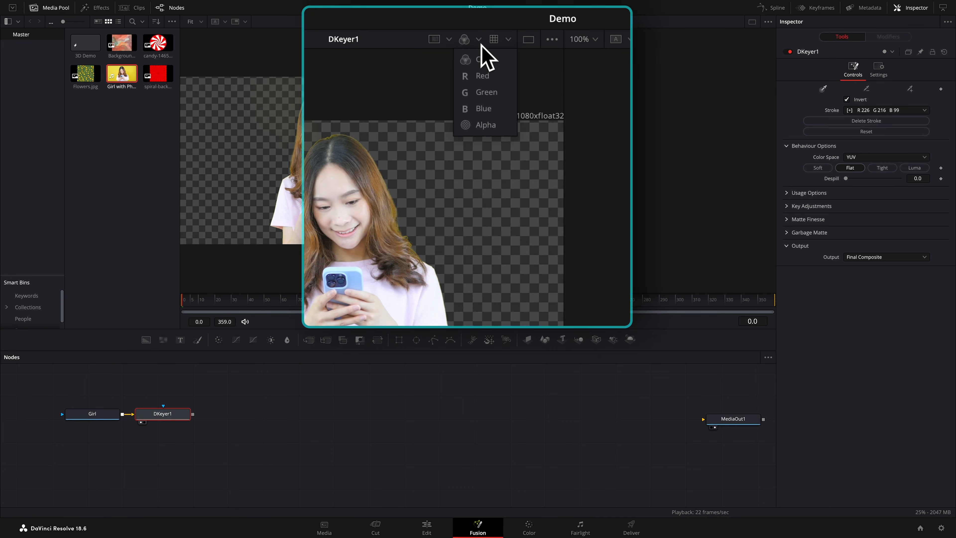
{"action": "left_click", "coordinate": [425, 79]}
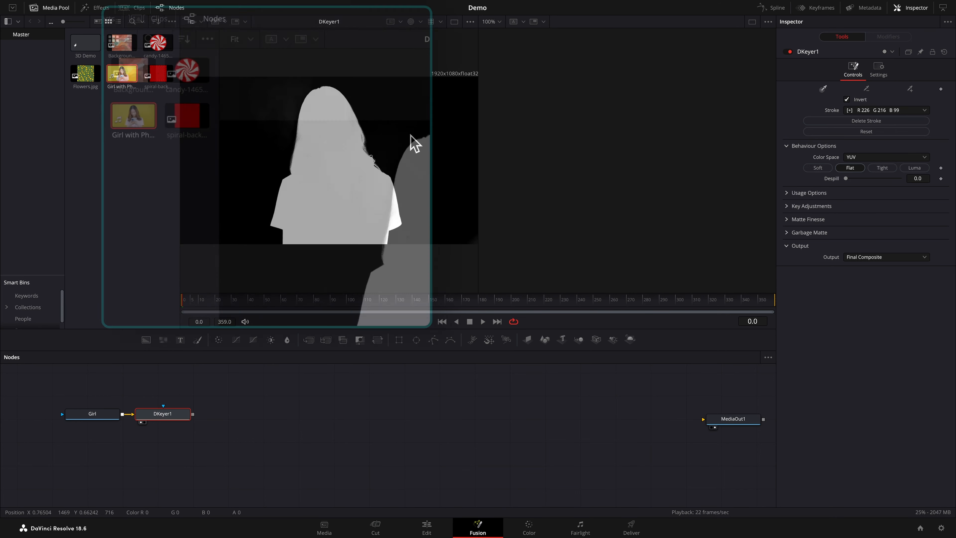
{"action": "left_click", "coordinate": [201, 23]}
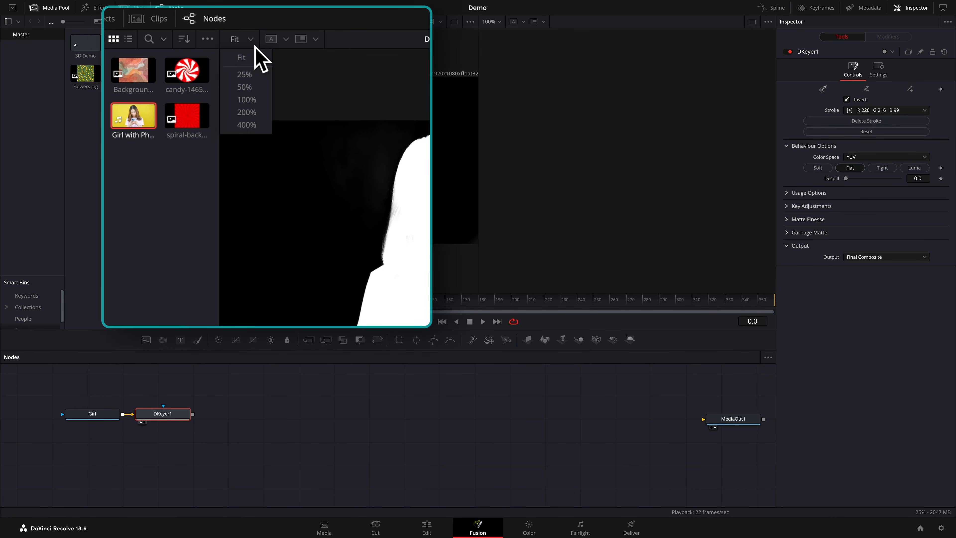
{"action": "left_click", "coordinate": [202, 78]}
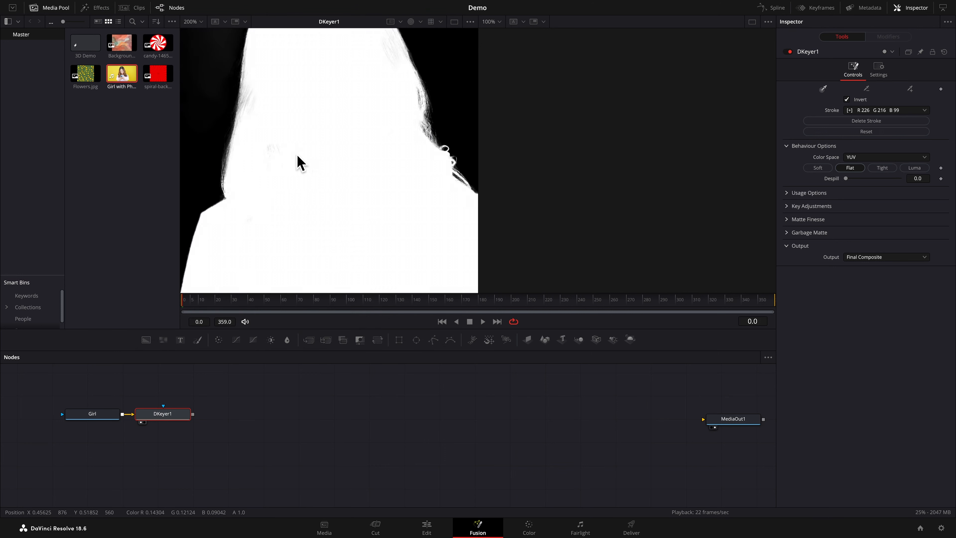
Set the Delta Keyer's Clean Black in Matte Finesse to 2.4 to remove grey residue from the matte's background
{"action": "scroll", "coordinate": [297, 158], "scroll_direction": "left", "scroll_amount": 5}
{"action": "scroll", "coordinate": [298, 158], "scroll_direction": "left", "scroll_amount": 5}
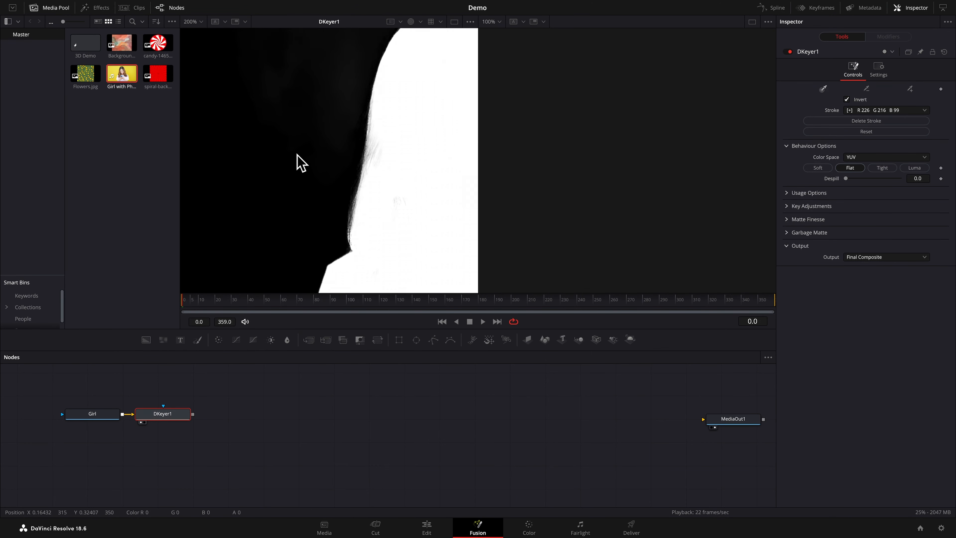
{"action": "scroll", "coordinate": [298, 158], "scroll_direction": "up", "scroll_amount": 3}
{"action": "scroll", "coordinate": [298, 158], "scroll_direction": "left", "scroll_amount": 6}
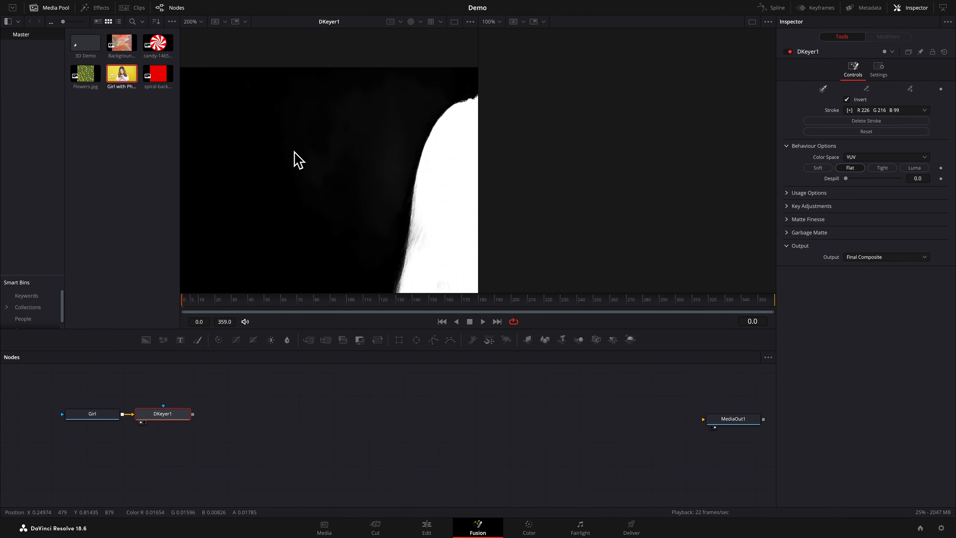
{"action": "scroll", "coordinate": [298, 158], "scroll_direction": "left", "scroll_amount": 1}
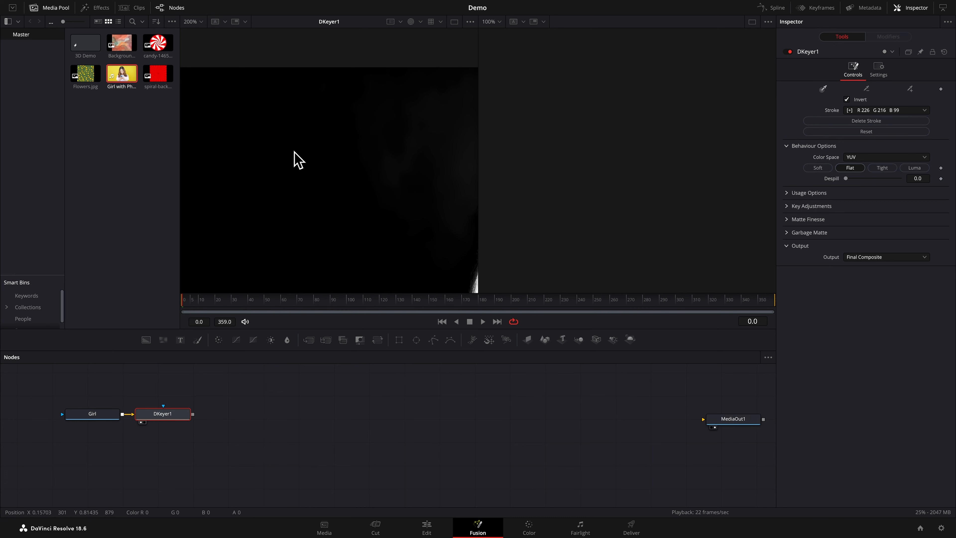
{"action": "scroll", "coordinate": [298, 158], "scroll_direction": "up", "scroll_amount": 3}
{"action": "scroll", "coordinate": [298, 158], "scroll_direction": "right", "scroll_amount": 2}
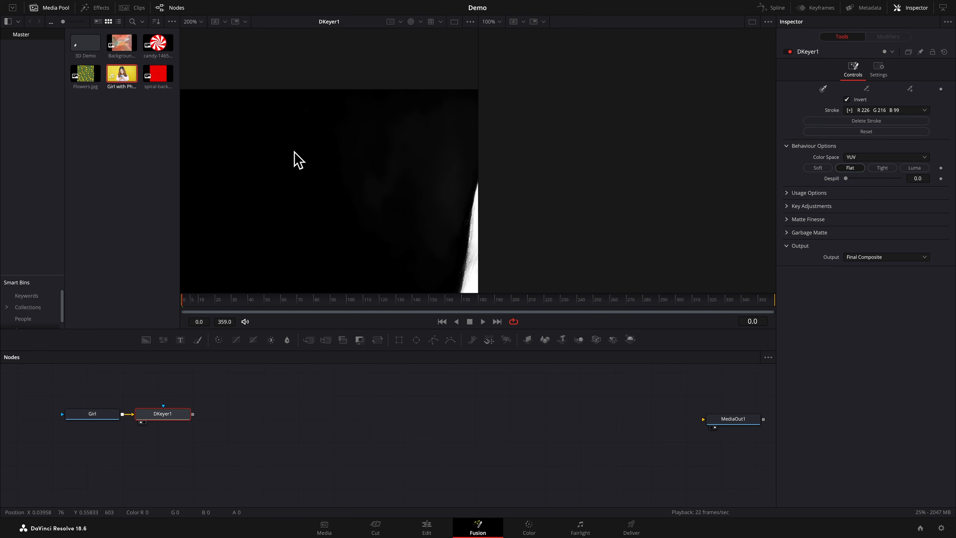
{"action": "left_click", "coordinate": [790, 221]}
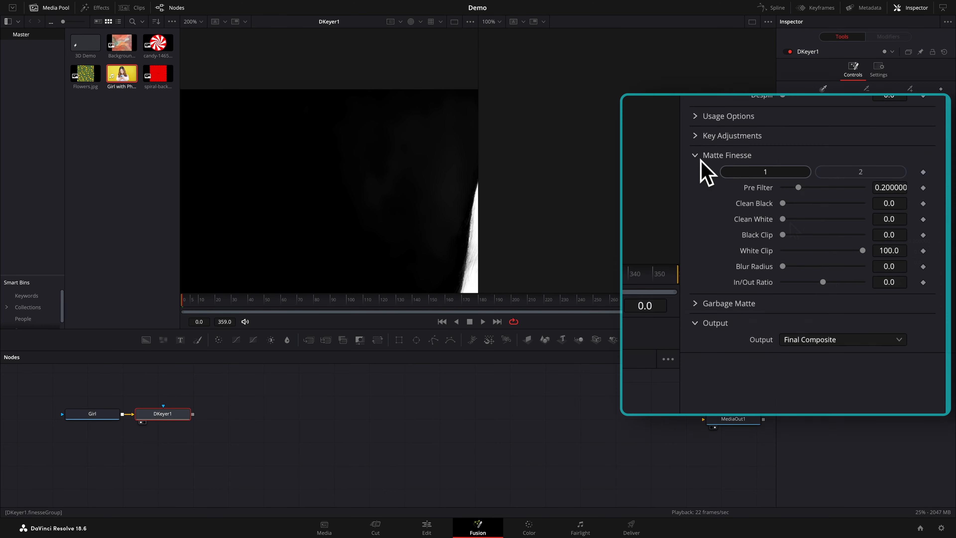
{"action": "left_click_drag", "start_coordinate": [890, 208], "coordinate": [899, 208]}
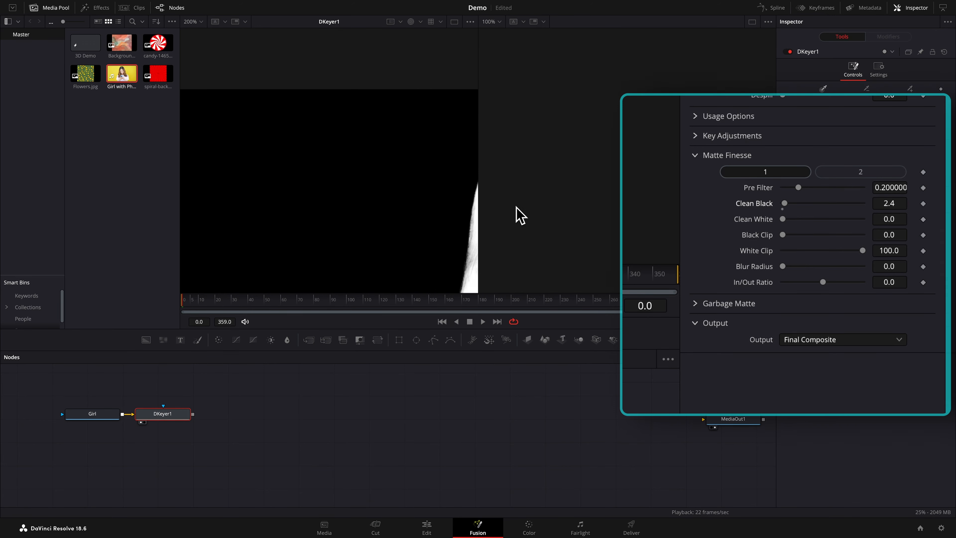
Set the Delta Keyer's Clean White in Matte Finesse to 2.0 to fill grey areas inside the girl's matte
{"action": "scroll", "coordinate": [461, 208], "scroll_direction": "right", "scroll_amount": 10}
{"action": "scroll", "coordinate": [461, 209], "scroll_direction": "down", "scroll_amount": 3}
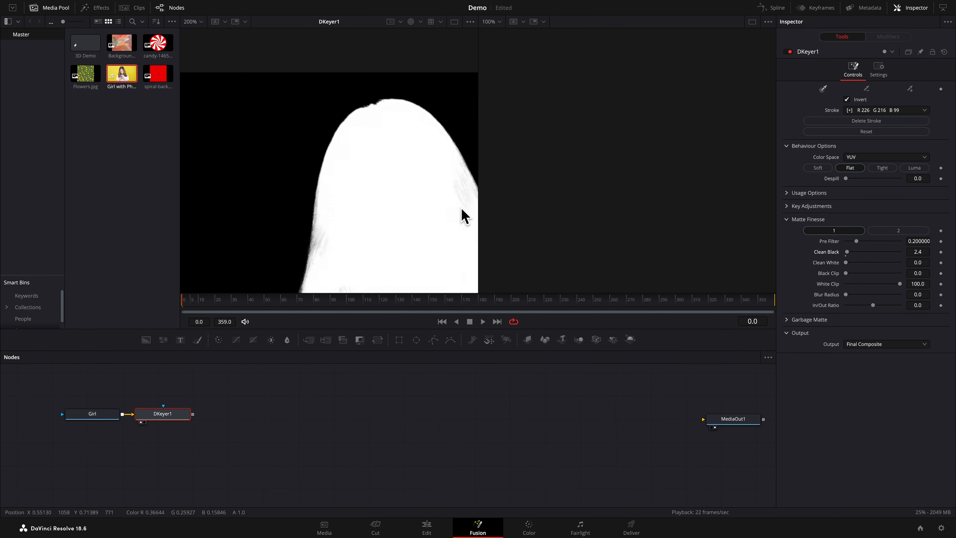
{"action": "scroll", "coordinate": [464, 216], "scroll_direction": "down", "scroll_amount": 3}
{"action": "scroll", "coordinate": [464, 215], "scroll_direction": "right", "scroll_amount": 8}
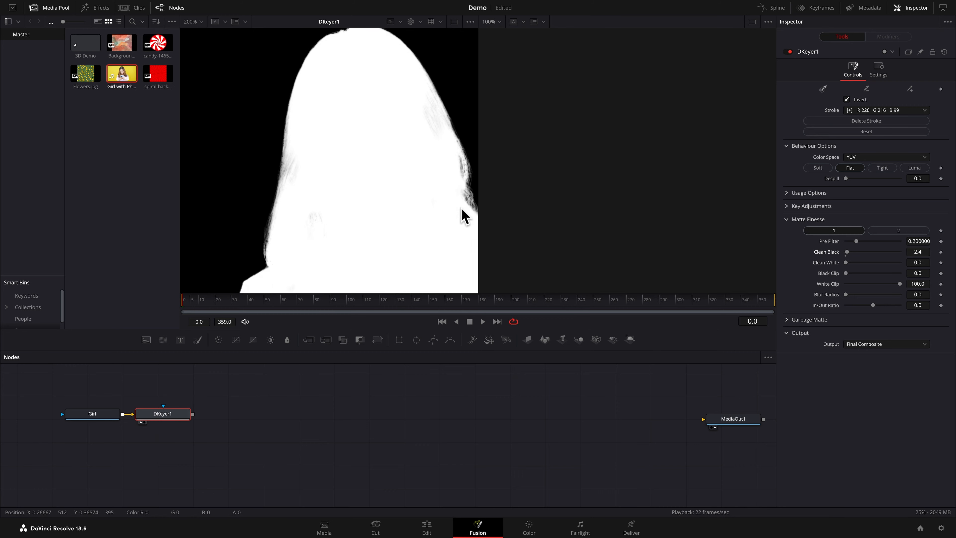
{"action": "scroll", "coordinate": [464, 215], "scroll_direction": "right", "scroll_amount": 2}
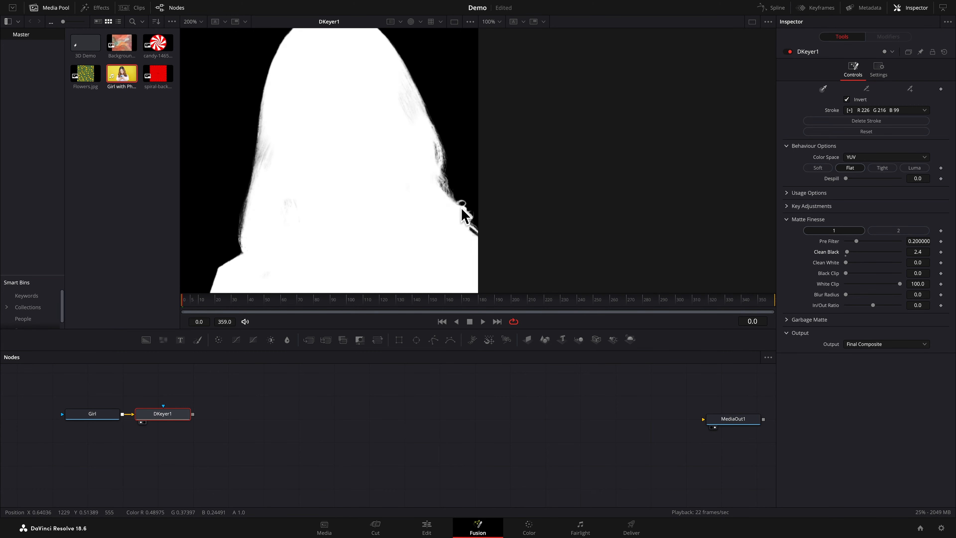
{"action": "left_click", "coordinate": [918, 262]}
{"action": "type", "text": "1.1"}
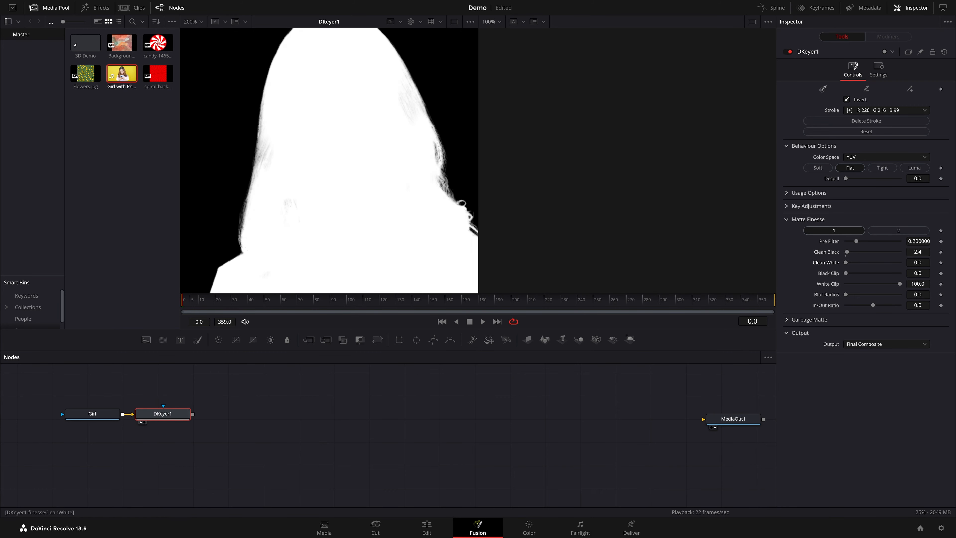
{"action": "key", "text": "Return"}
Inspect the matte around the girl's hair and shoulders, and switch the viewer back to the Color channel
{"action": "scroll", "coordinate": [910, 263], "scroll_direction": "up", "scroll_amount": 1}
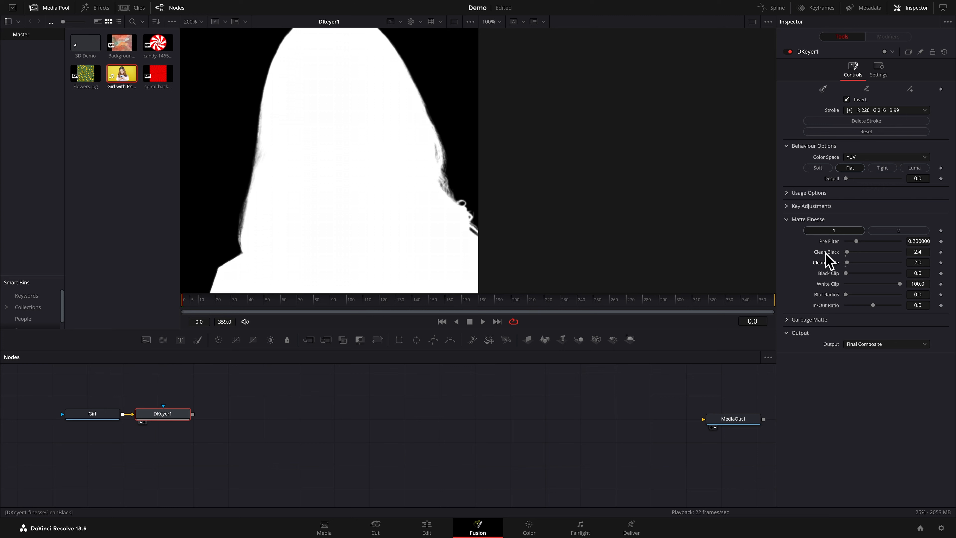
{"action": "scroll", "coordinate": [386, 153], "scroll_direction": "up", "scroll_amount": 3}
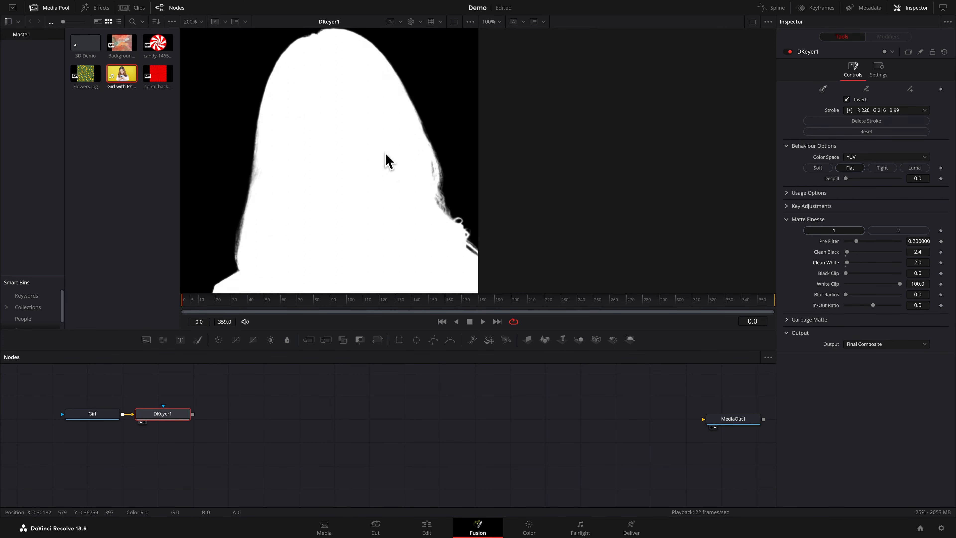
{"action": "scroll", "coordinate": [385, 152], "scroll_direction": "down", "scroll_amount": 5}
{"action": "scroll", "coordinate": [388, 160], "scroll_direction": "down", "scroll_amount": 4}
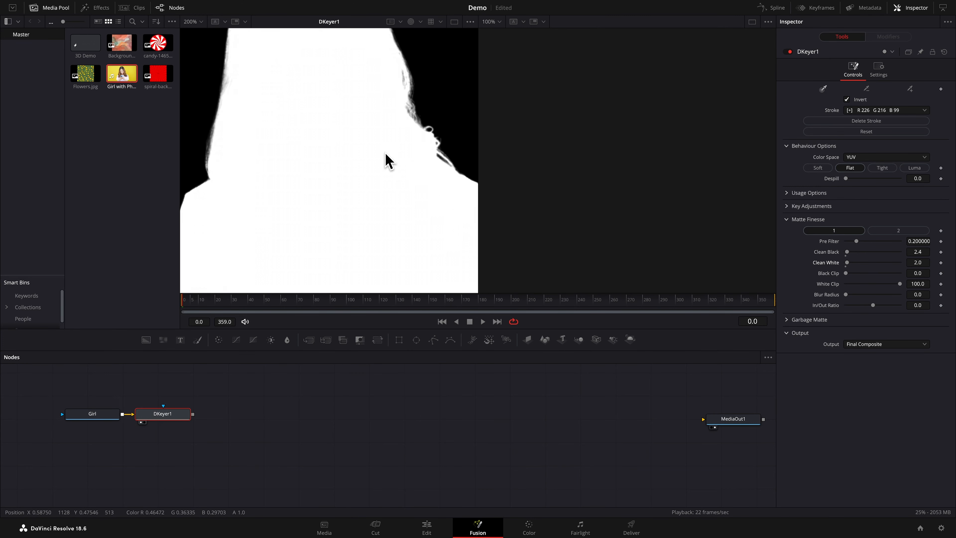
{"action": "scroll", "coordinate": [388, 160], "scroll_direction": "right", "scroll_amount": 3}
{"action": "scroll", "coordinate": [388, 160], "scroll_direction": "up", "scroll_amount": 4}
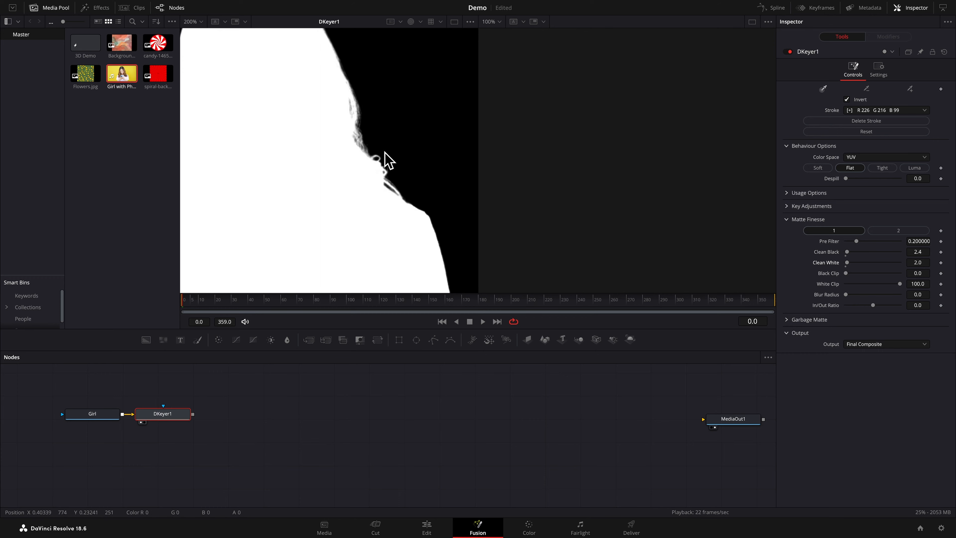
{"action": "scroll", "coordinate": [387, 160], "scroll_direction": "left", "scroll_amount": 3}
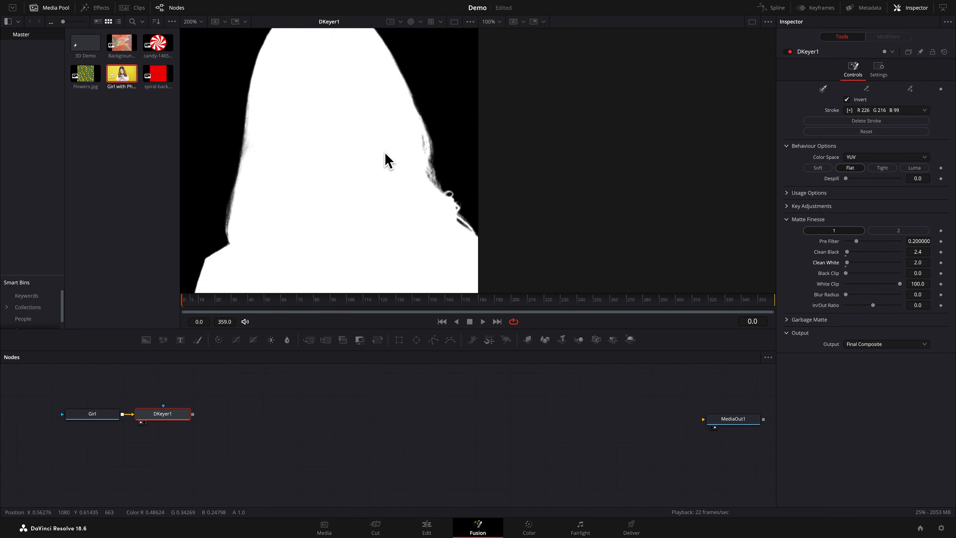
{"action": "left_click", "coordinate": [420, 22]}
{"action": "left_click", "coordinate": [425, 39]}
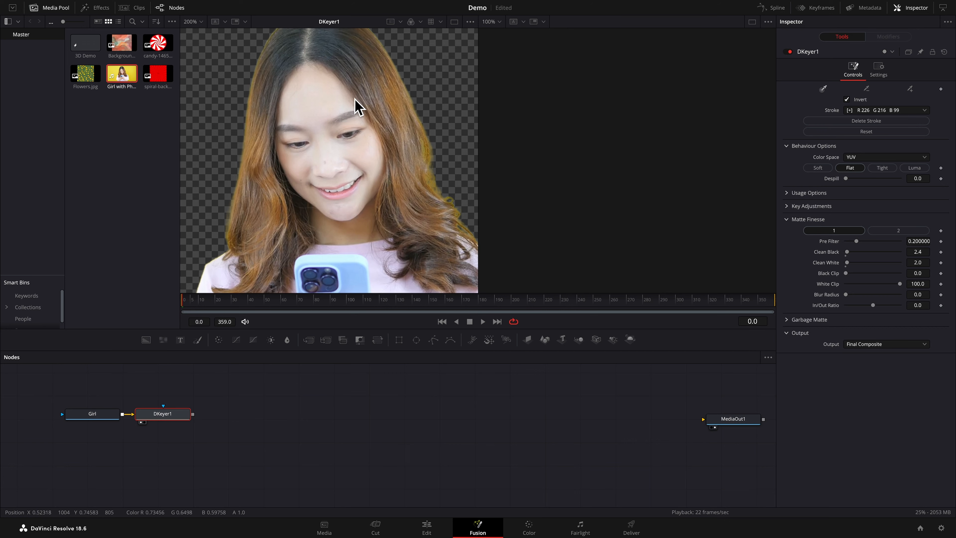
Set the Delta Keyer's Despill to 1.0 to remove the yellow fringe around the girl's hair
{"action": "scroll", "coordinate": [357, 106], "scroll_direction": "up", "scroll_amount": 3}
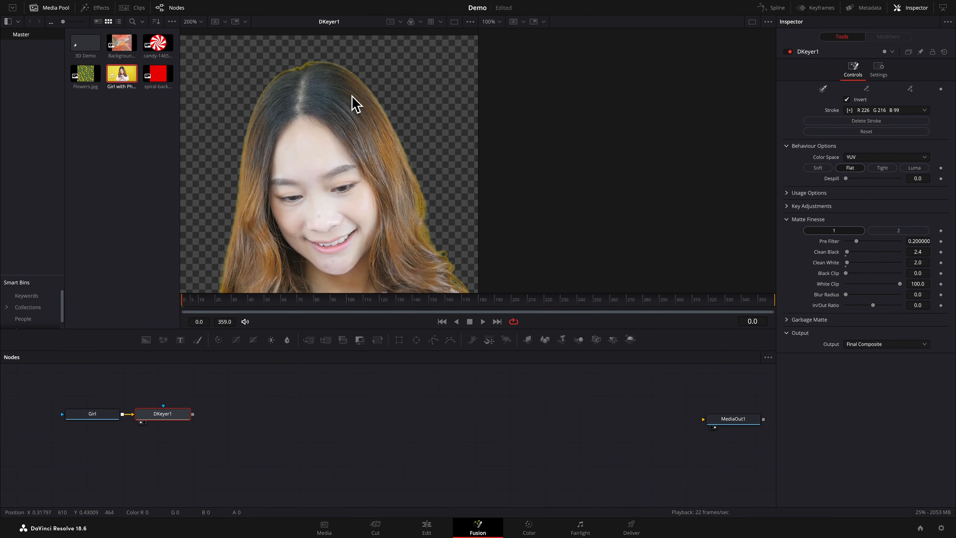
{"action": "scroll", "coordinate": [356, 104], "scroll_direction": "down", "scroll_amount": 5}
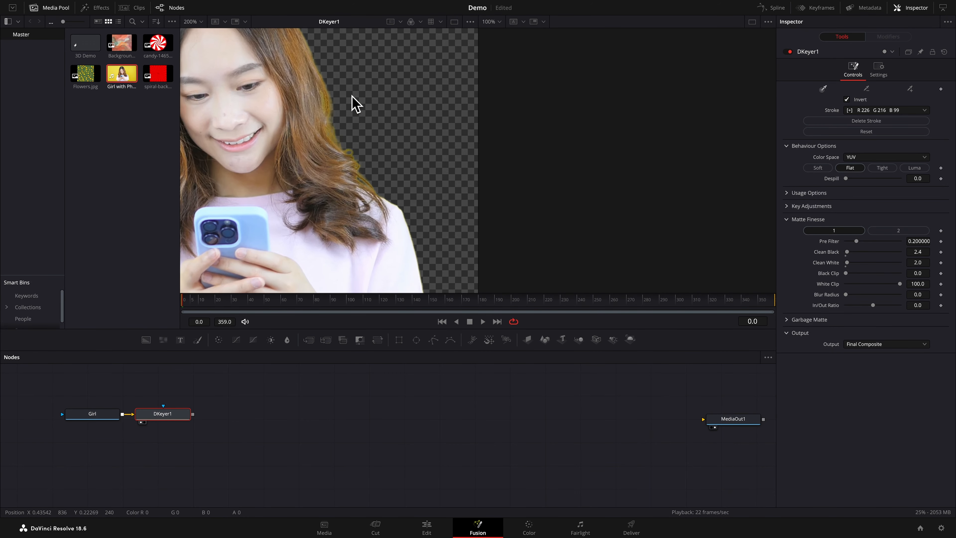
{"action": "scroll", "coordinate": [355, 104], "scroll_direction": "down", "scroll_amount": 3}
{"action": "scroll", "coordinate": [355, 103], "scroll_direction": "left", "scroll_amount": 5}
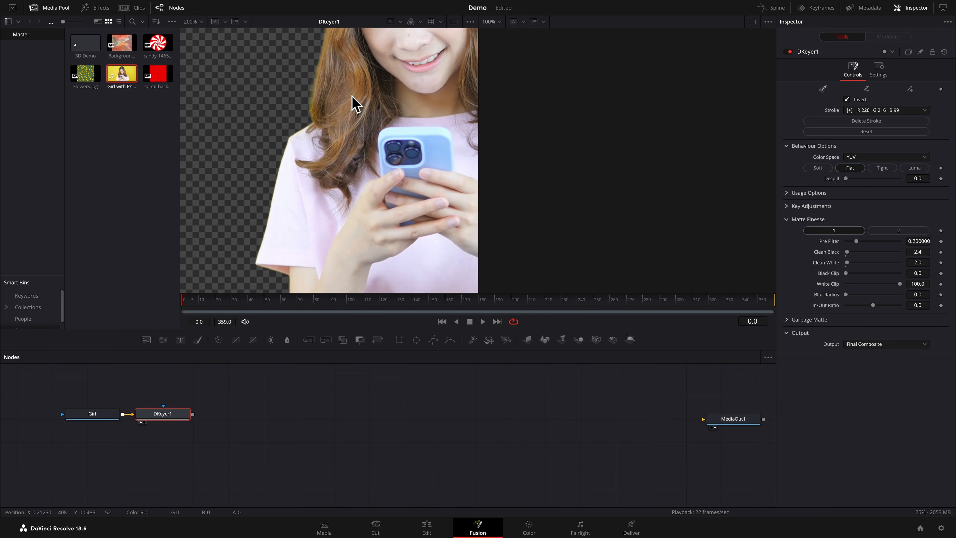
{"action": "scroll", "coordinate": [355, 104], "scroll_direction": "up", "scroll_amount": 5}
{"action": "scroll", "coordinate": [355, 104], "scroll_direction": "right", "scroll_amount": 2}
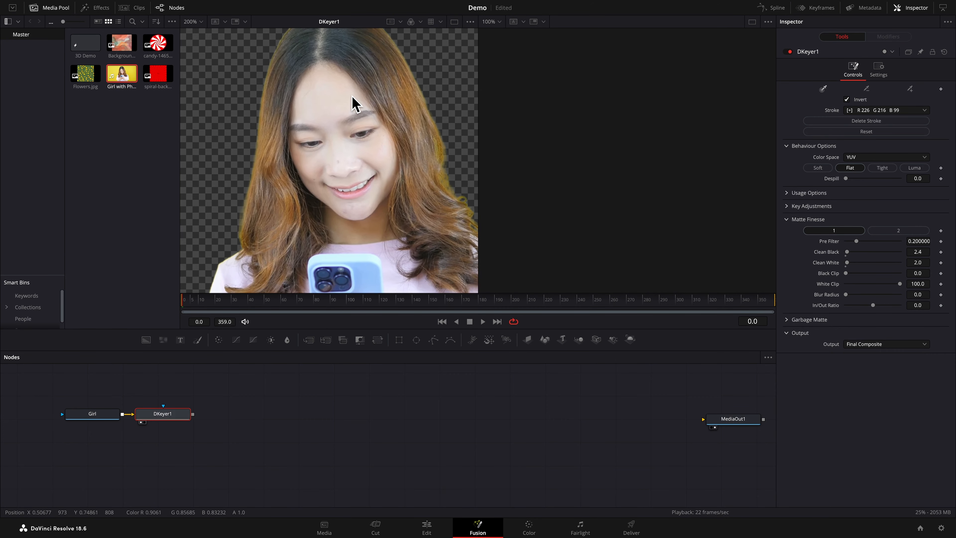
{"action": "scroll", "coordinate": [356, 103], "scroll_direction": "up", "scroll_amount": 3}
{"action": "scroll", "coordinate": [356, 104], "scroll_direction": "right", "scroll_amount": 2}
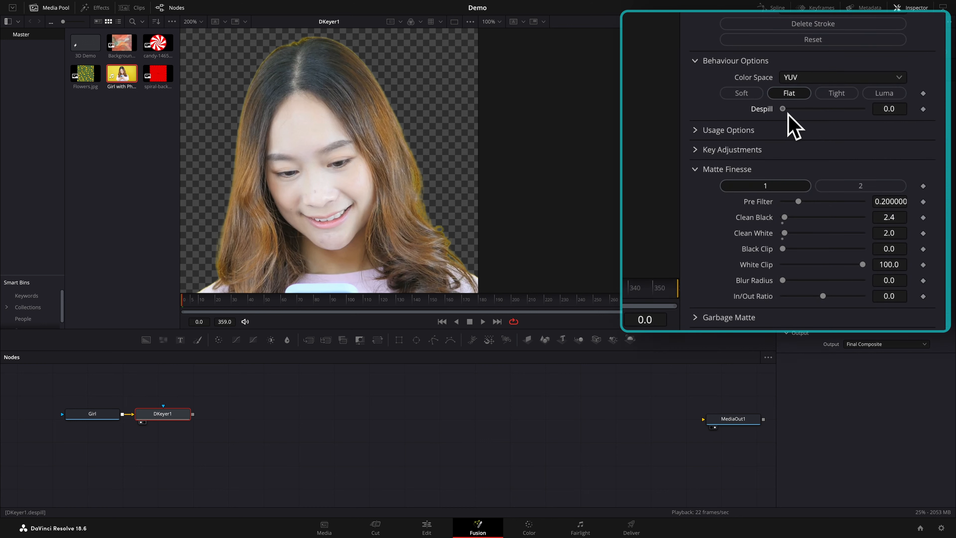
{"action": "left_click_drag", "start_coordinate": [849, 181], "coordinate": [912, 189]}
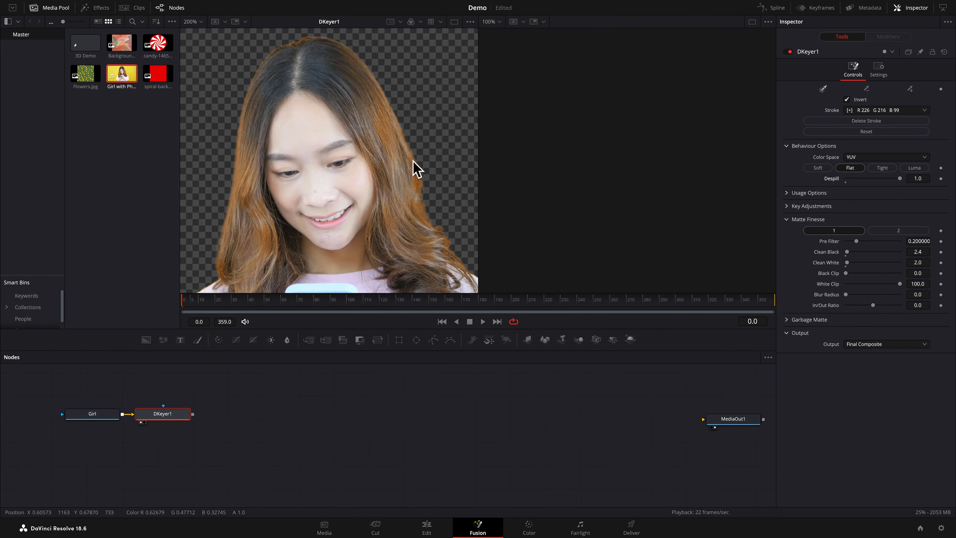
Fit the keyed image to the viewer and play part of the clip to check the key in motion
{"action": "left_click", "coordinate": [201, 22]}
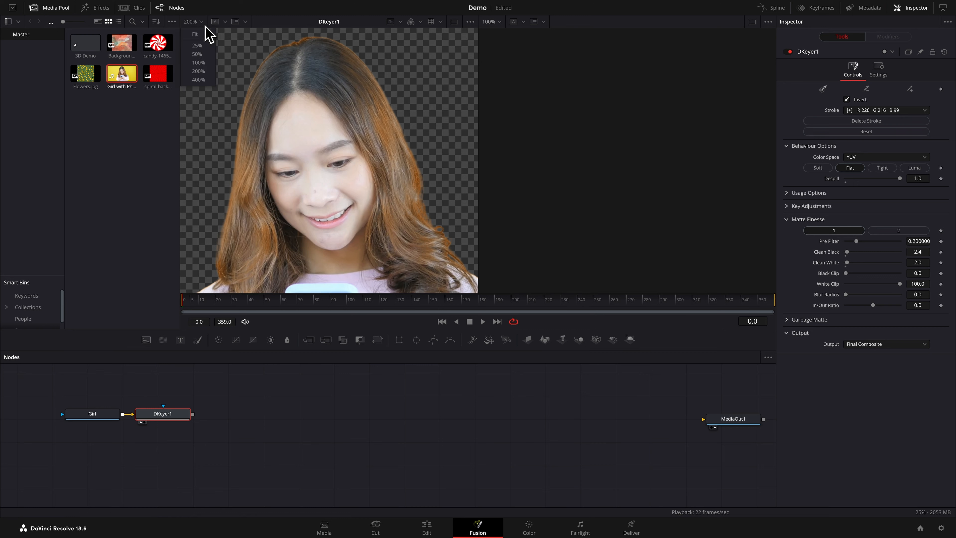
{"action": "left_click", "coordinate": [203, 41]}
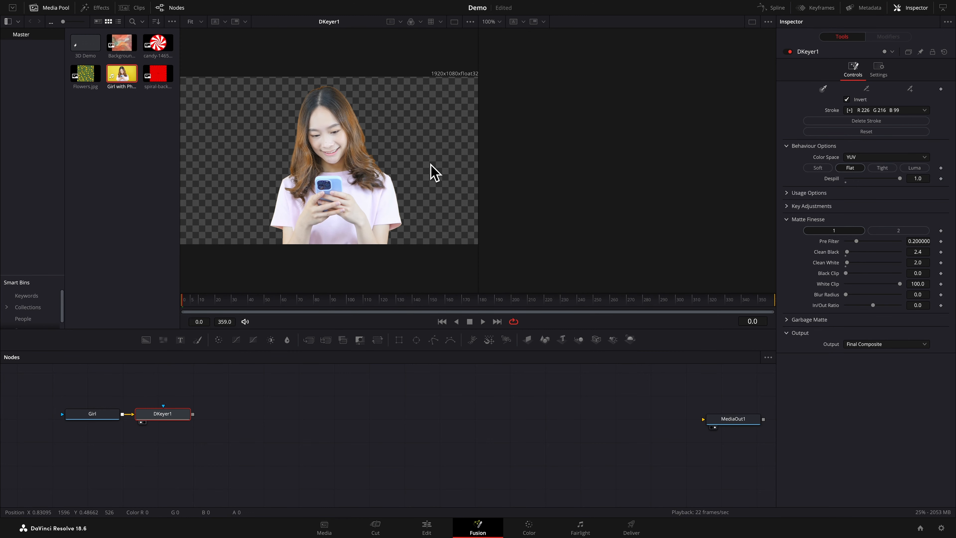
{"action": "key", "text": "space"}
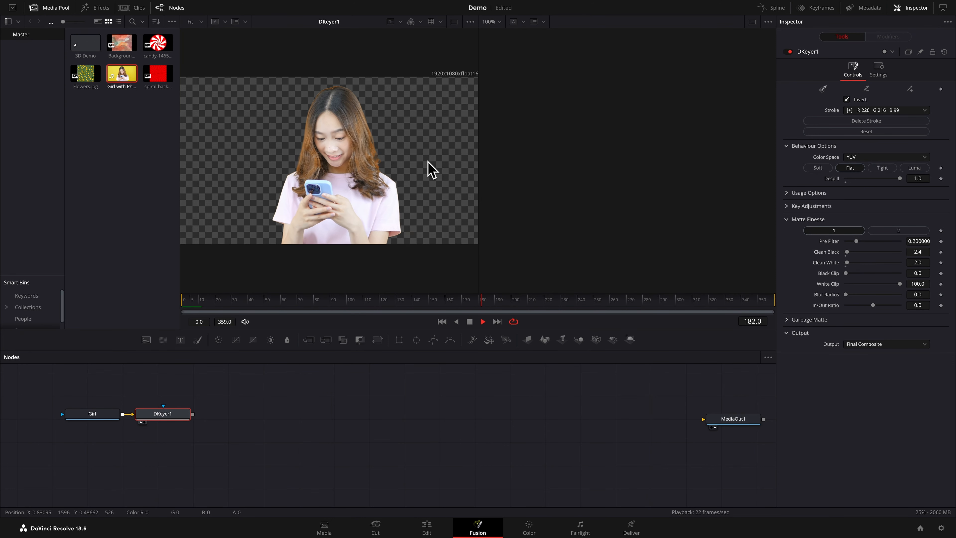
{"action": "key", "text": "space"}
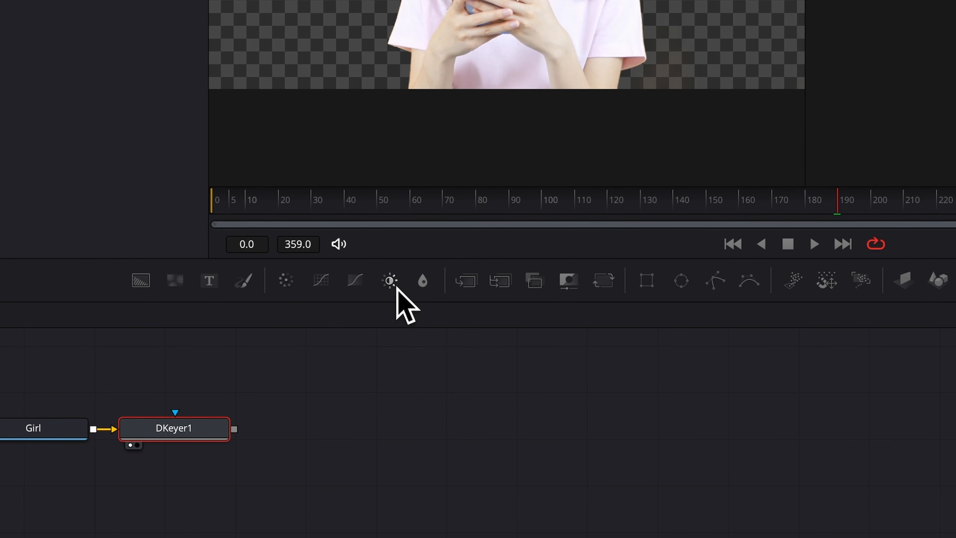
Add a Brightness/Contrast node after the Delta Keyer and show its output in the first viewer
{"action": "left_click", "coordinate": [390, 281]}
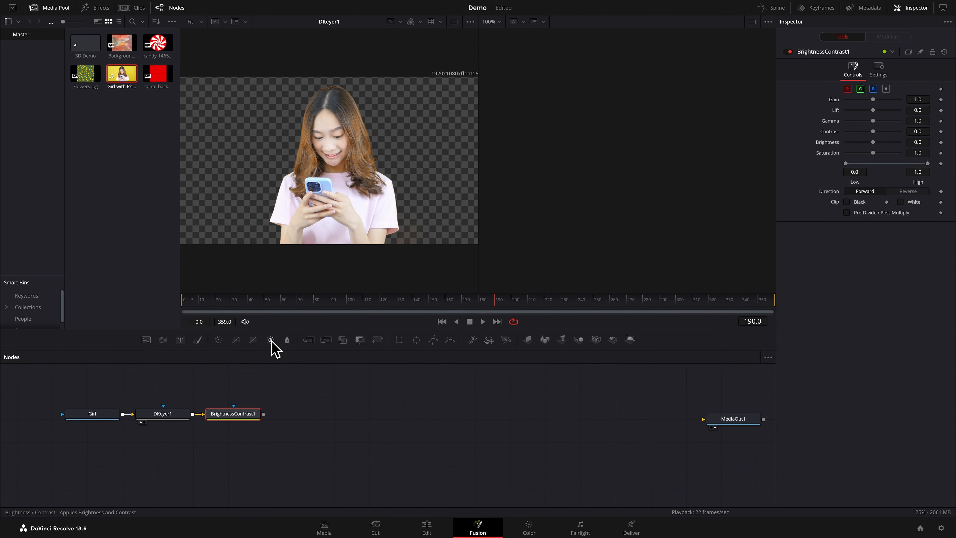
{"action": "key", "text": "1"}
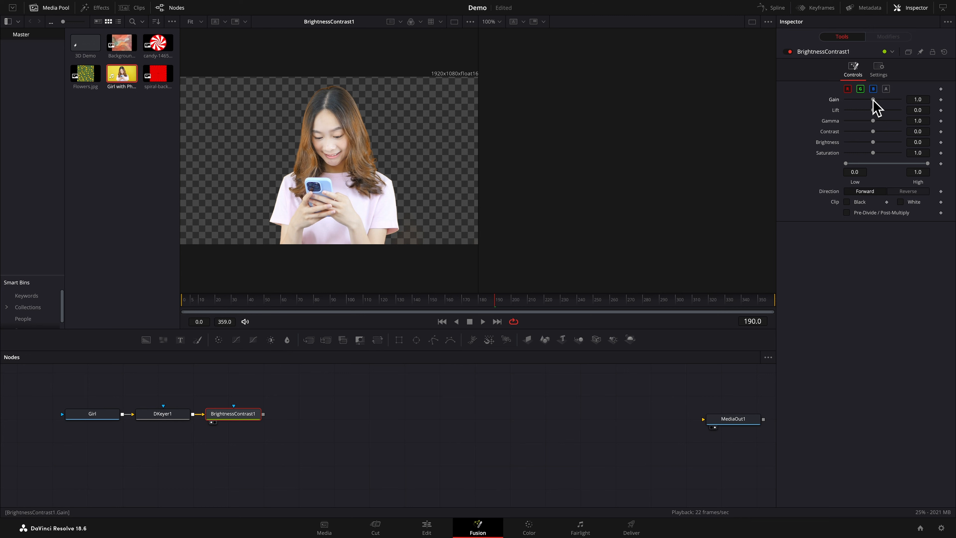
Set the Brightness/Contrast node to gain 0.92, lift -0.09, gamma 0.982, contrast 0.056, brightness -0.023 and saturation 1.038
{"action": "left_click_drag", "start_coordinate": [878, 102], "coordinate": [873, 102]}
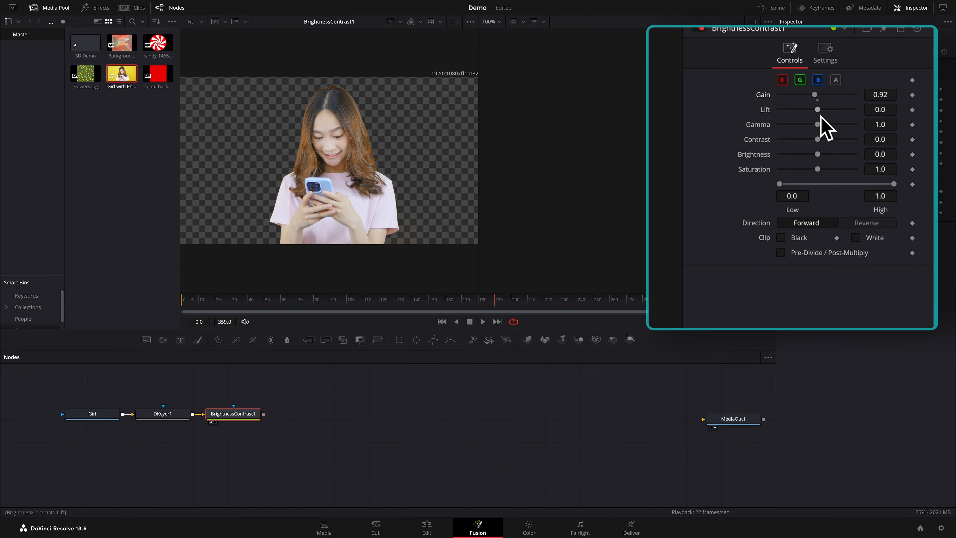
{"action": "left_click_drag", "start_coordinate": [817, 109], "coordinate": [814, 109]}
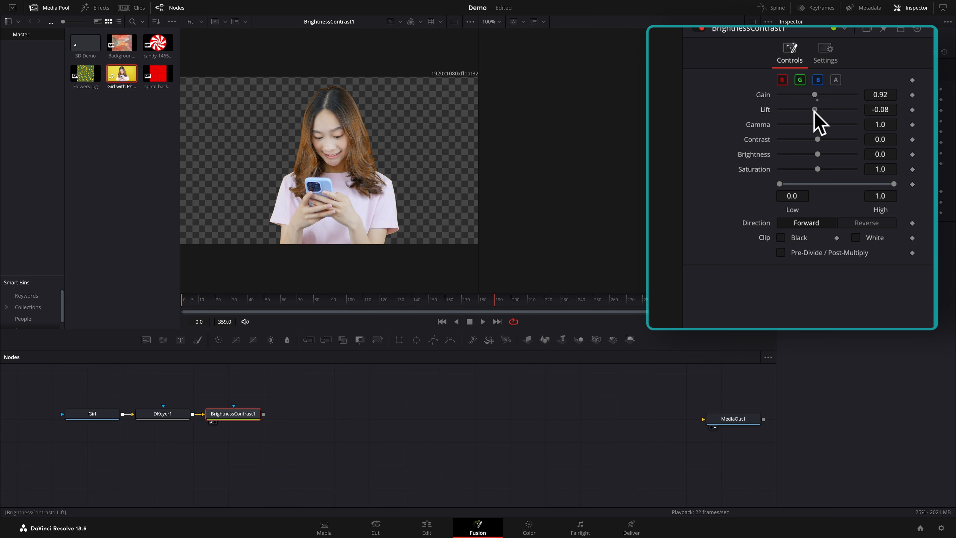
{"action": "left_click", "coordinate": [880, 124]}
{"action": "type", "text": "0.982"}
{"action": "key", "text": "Return"}
{"action": "left_click_drag", "start_coordinate": [816, 140], "coordinate": [818, 139]}
{"action": "left_click_drag", "start_coordinate": [917, 132], "coordinate": [921, 153]}
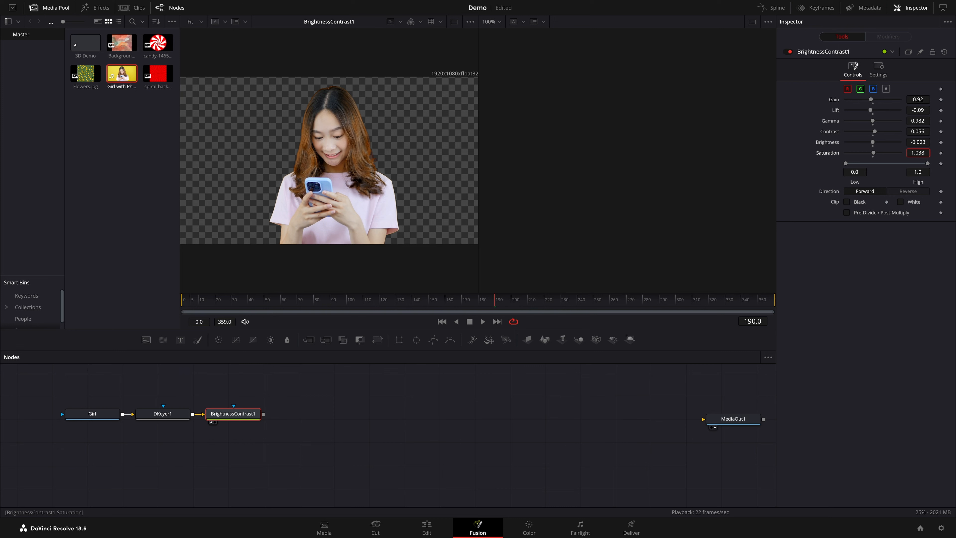
Add an Image Plane 3D node after the Brightness/Contrast node and rename it Girl3D
{"action": "left_click_drag", "start_coordinate": [921, 153], "coordinate": [921, 153]}
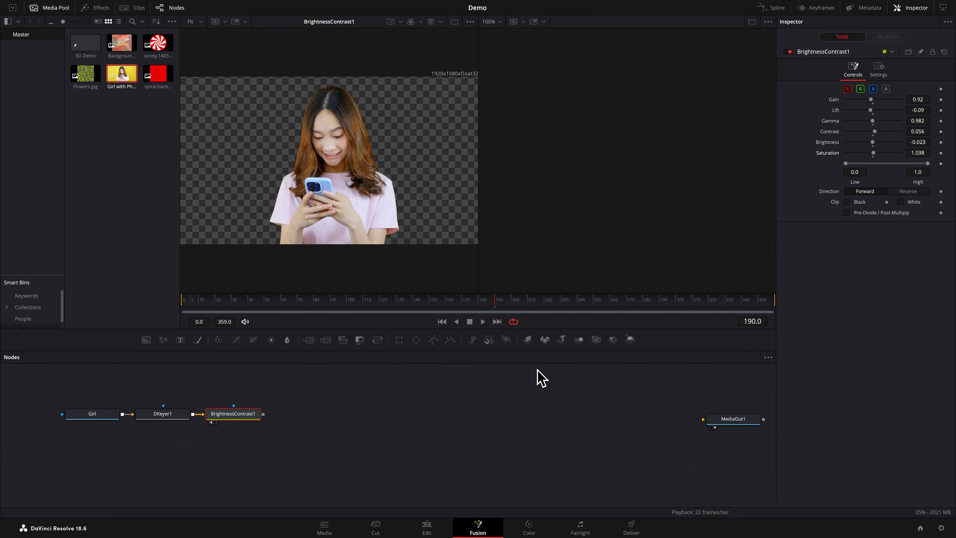
{"action": "left_click", "coordinate": [528, 339]}
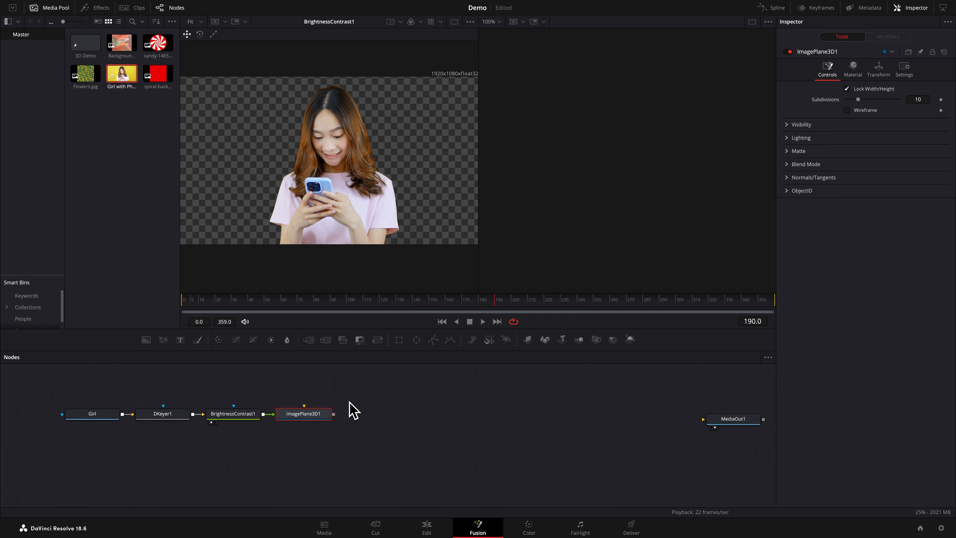
{"action": "right_click", "coordinate": [383, 497]}
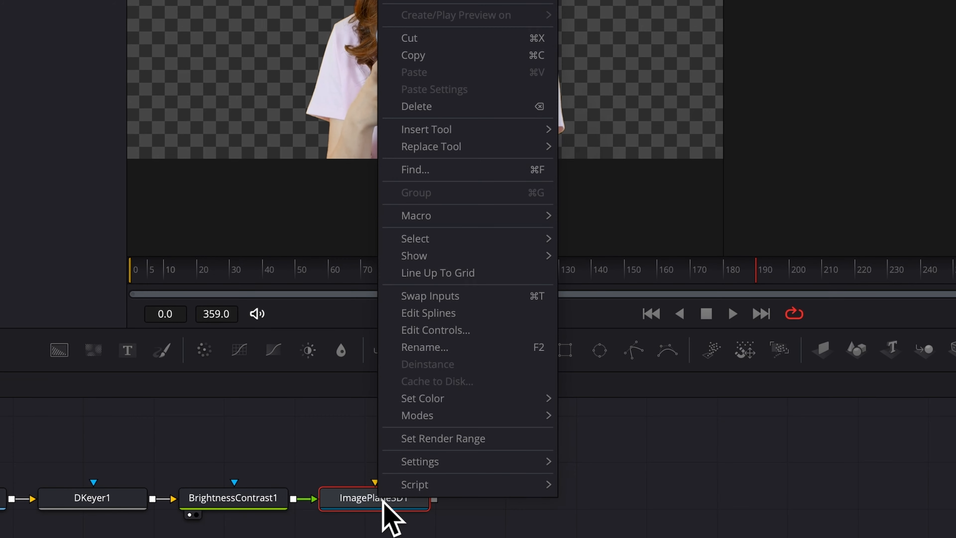
{"action": "left_click", "coordinate": [433, 349]}
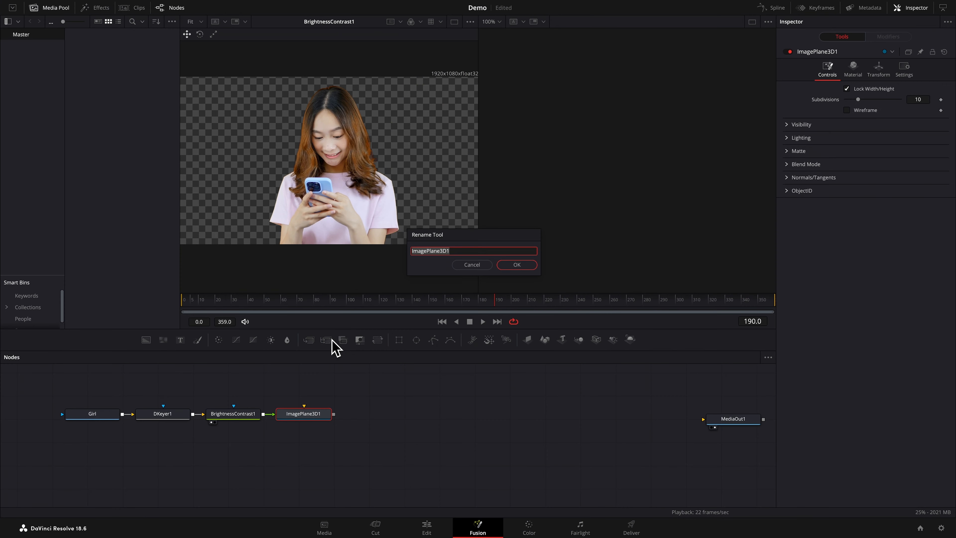
{"action": "type", "text": "Girl3D"}
{"action": "key", "text": "Return"}
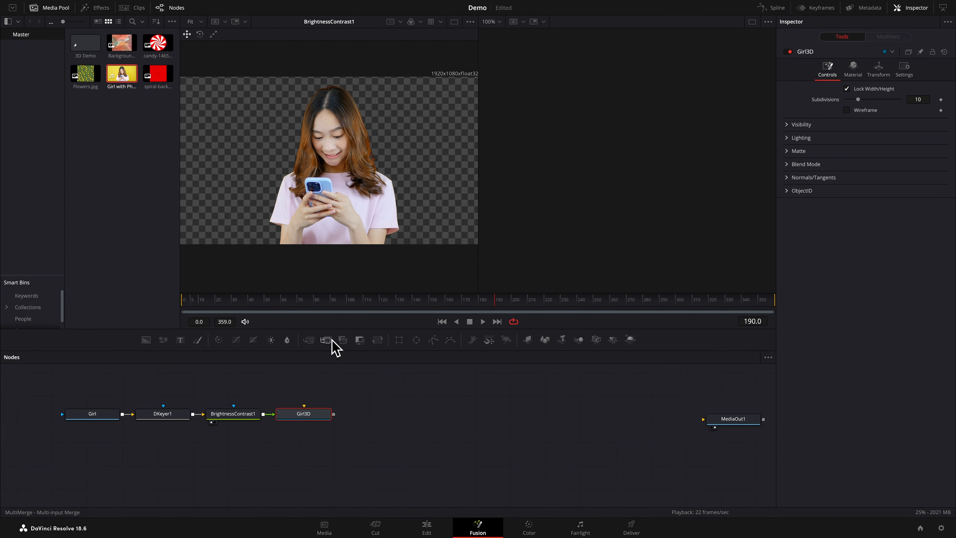
Show the Girl3D node in the first viewer and pan around the plane in the perspective view
{"action": "key", "text": "1"}
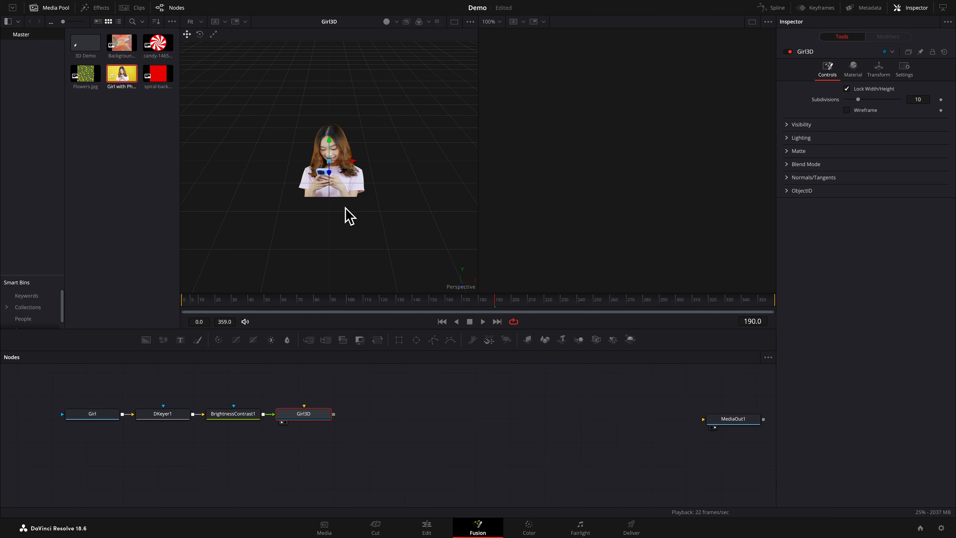
{"action": "scroll", "coordinate": [342, 206], "scroll_direction": "right", "scroll_amount": 5}
{"action": "scroll", "coordinate": [342, 204], "scroll_direction": "left", "scroll_amount": 2}
{"action": "scroll", "coordinate": [342, 205], "scroll_direction": "left", "scroll_amount": 3}
{"action": "scroll", "coordinate": [343, 206], "scroll_direction": "up", "scroll_amount": 3}
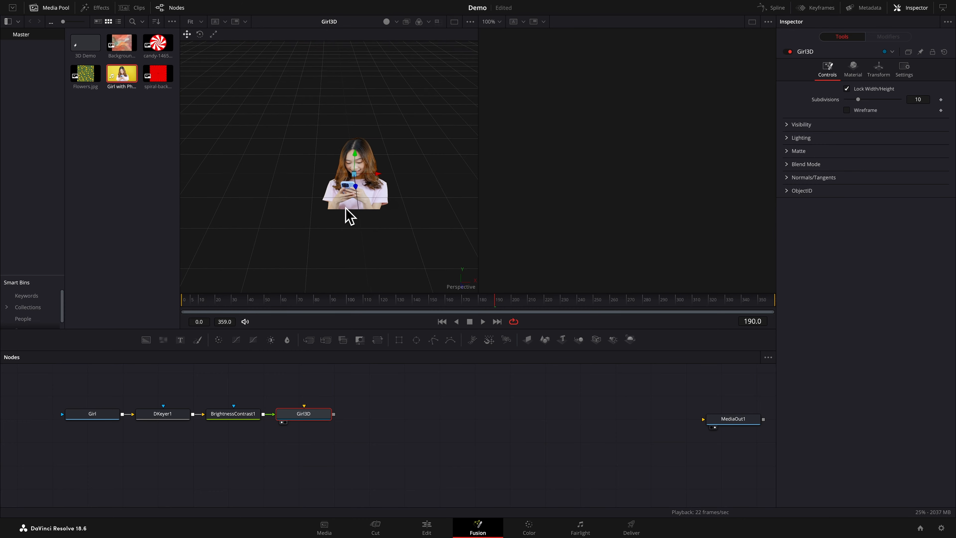
{"action": "scroll", "coordinate": [343, 206], "scroll_direction": "down", "scroll_amount": 1}
{"action": "scroll", "coordinate": [346, 213], "scroll_direction": "down", "scroll_amount": 2}
{"action": "scroll", "coordinate": [346, 213], "scroll_direction": "right", "scroll_amount": 3}
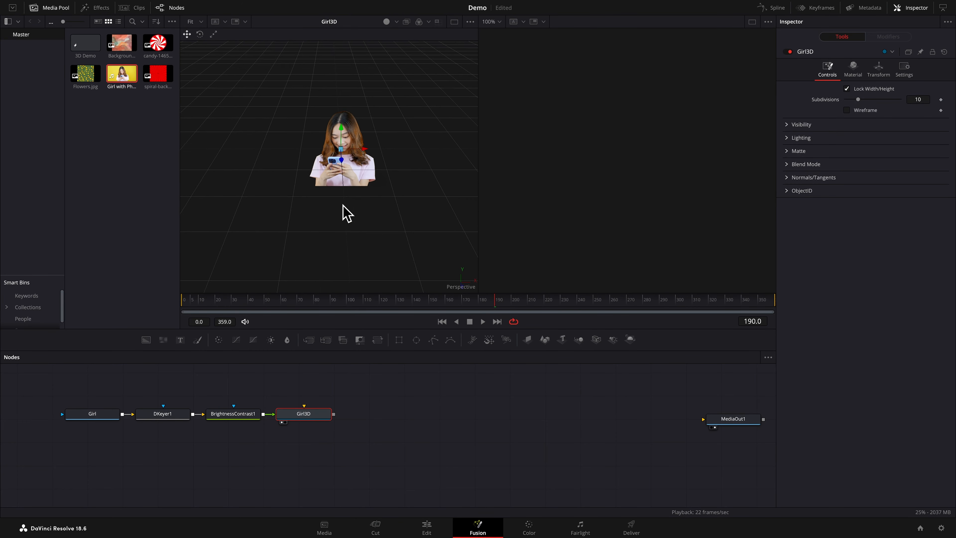
{"action": "scroll", "coordinate": [346, 213], "scroll_direction": "up", "scroll_amount": 2}
{"action": "scroll", "coordinate": [346, 213], "scroll_direction": "up", "scroll_amount": 2}
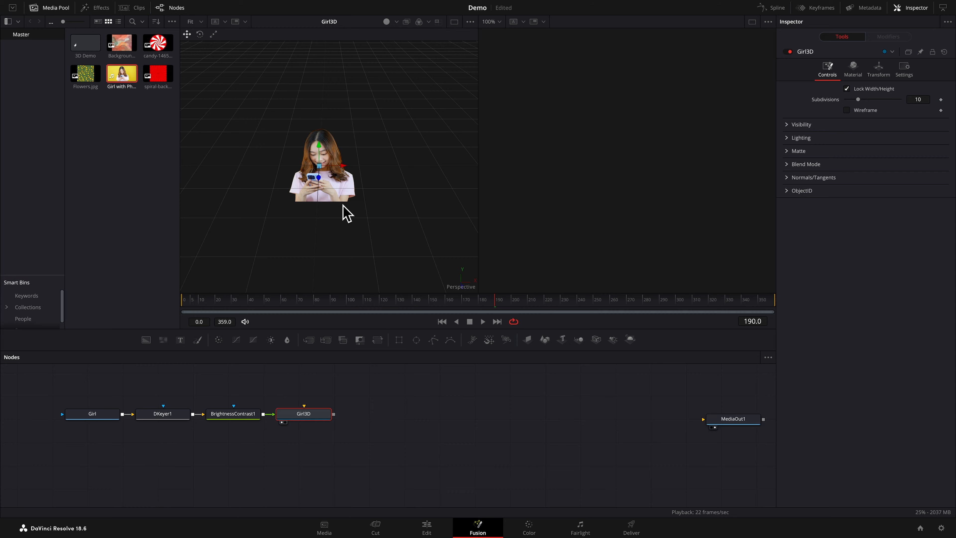
Orbit the perspective view around the girl's image plane to examine it from several angles in 3D space
{"action": "scroll", "coordinate": [342, 204], "scroll_direction": "up", "scroll_amount": 10}
{"action": "scroll", "coordinate": [343, 205], "scroll_direction": "down", "scroll_amount": 2}
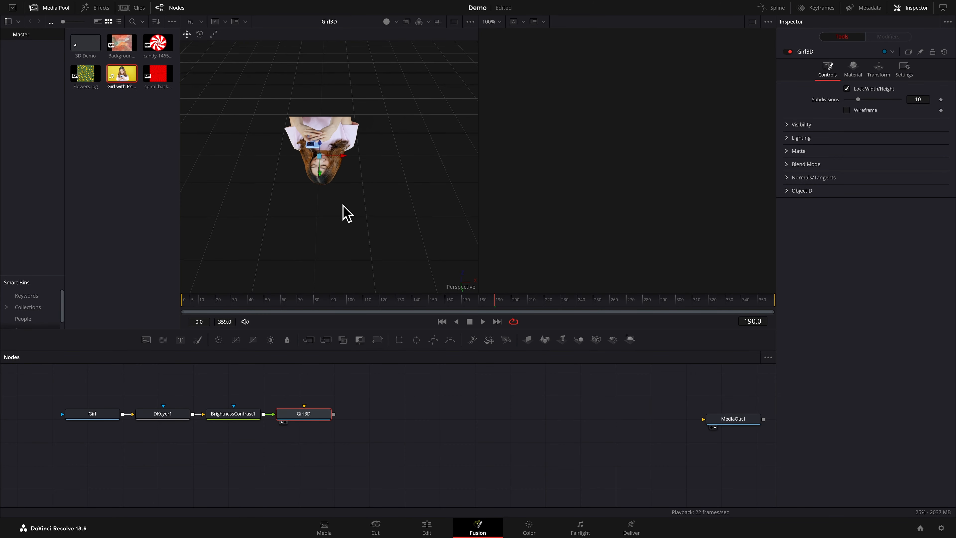
{"action": "scroll", "coordinate": [342, 205], "scroll_direction": "right", "scroll_amount": 8}
{"action": "scroll", "coordinate": [343, 204], "scroll_direction": "down", "scroll_amount": 4}
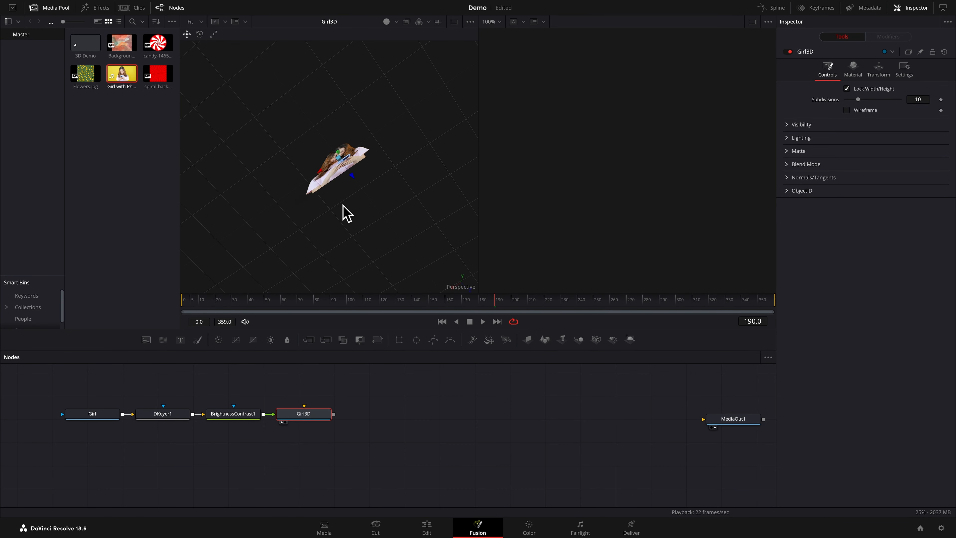
{"action": "scroll", "coordinate": [342, 204], "scroll_direction": "down", "scroll_amount": 6}
{"action": "scroll", "coordinate": [343, 206], "scroll_direction": "up", "scroll_amount": 3}
{"action": "scroll", "coordinate": [344, 207], "scroll_direction": "down", "scroll_amount": 4}
{"action": "scroll", "coordinate": [346, 208], "scroll_direction": "left", "scroll_amount": 5}
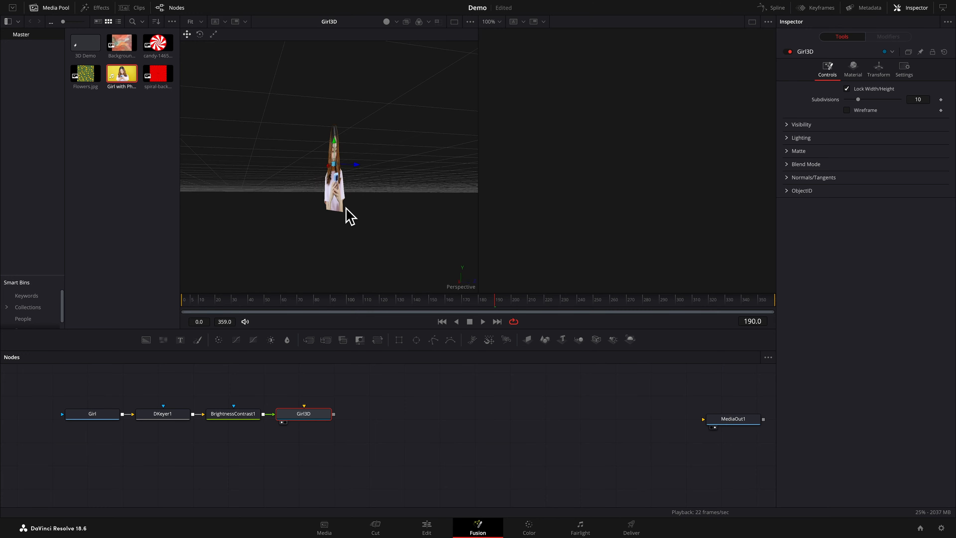
{"action": "scroll", "coordinate": [346, 207], "scroll_direction": "right", "scroll_amount": 5}
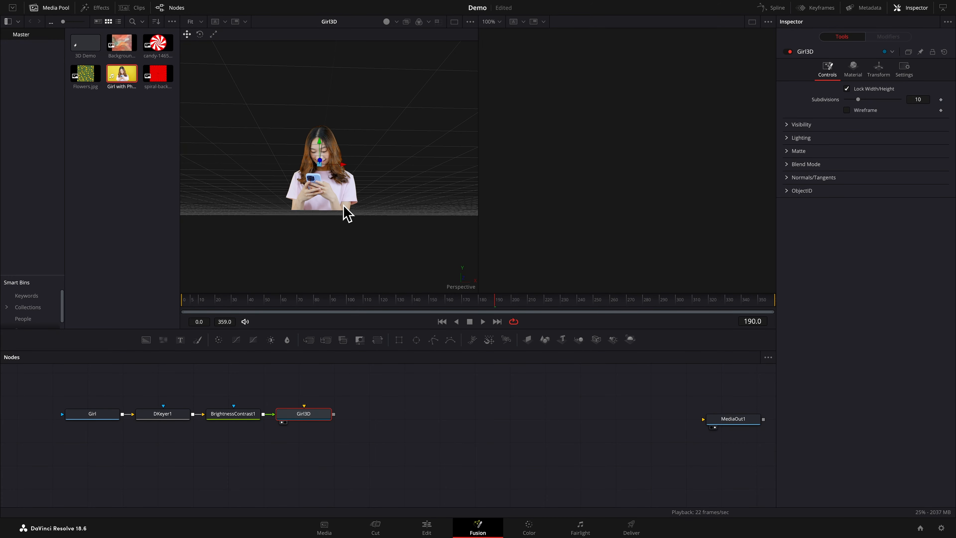
Zoom in and out on the girl's image plane to examine it up close and from a distance
{"action": "scroll", "coordinate": [347, 215], "scroll_direction": "down", "scroll_amount": 3}
{"action": "scroll", "coordinate": [345, 211], "scroll_direction": "up", "scroll_amount": 8}
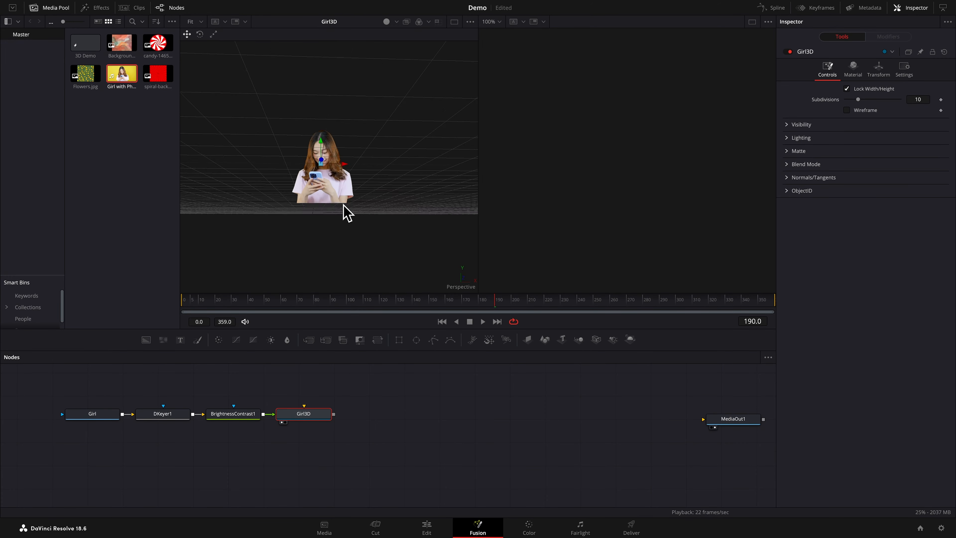
{"action": "scroll", "coordinate": [343, 209], "scroll_direction": "down", "scroll_amount": 3}
{"action": "scroll", "coordinate": [346, 209], "scroll_direction": "down", "scroll_amount": 3}
{"action": "scroll", "coordinate": [345, 211], "scroll_direction": "up", "scroll_amount": 8}
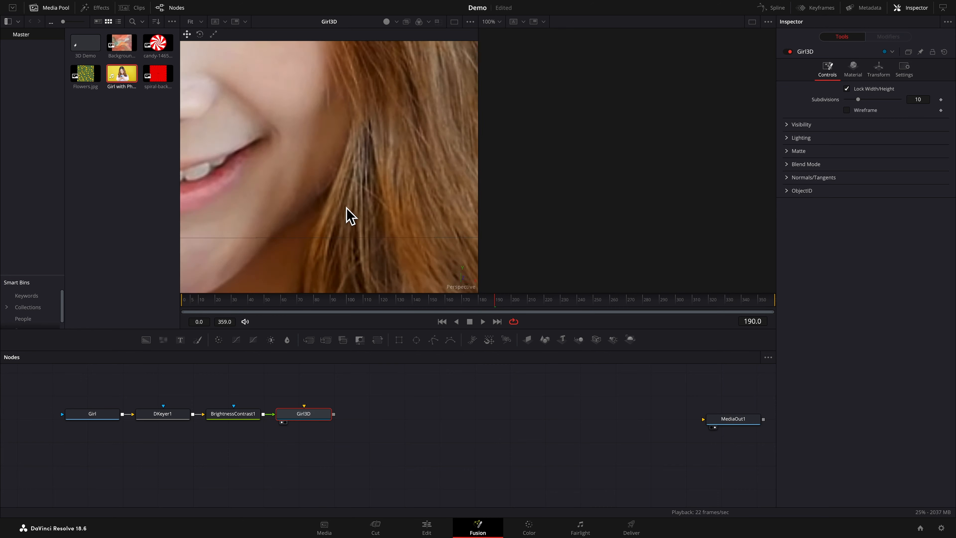
{"action": "scroll", "coordinate": [344, 208], "scroll_direction": "down", "scroll_amount": 4}
{"action": "scroll", "coordinate": [343, 205], "scroll_direction": "down", "scroll_amount": 4}
{"action": "scroll", "coordinate": [343, 204], "scroll_direction": "up", "scroll_amount": 4}
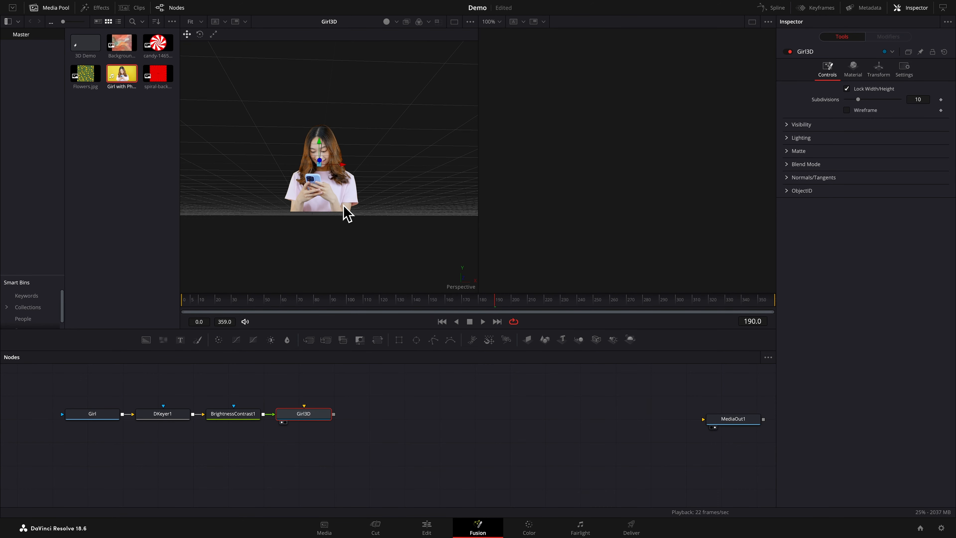
{"action": "scroll", "coordinate": [343, 204], "scroll_direction": "up", "scroll_amount": 4}
{"action": "scroll", "coordinate": [346, 213], "scroll_direction": "down", "scroll_amount": 2}
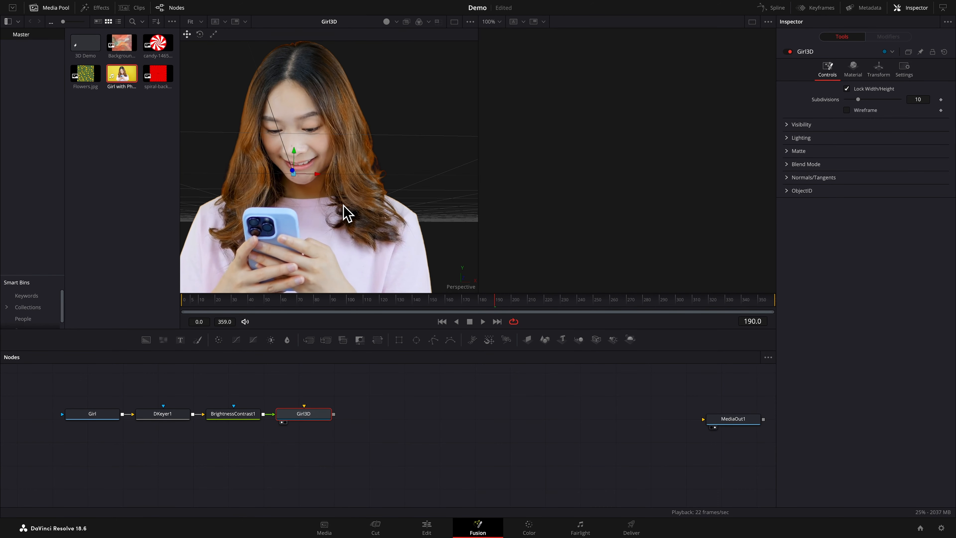
Reset the first viewer's settings to their defaults and save the project
{"action": "right_click", "coordinate": [460, 290]}
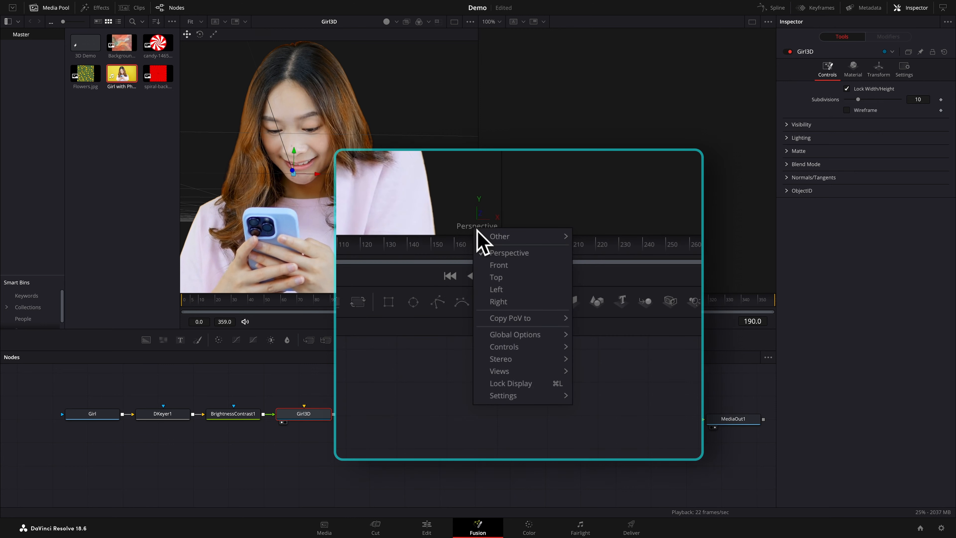
{"action": "mouse_move", "coordinate": [543, 400]}
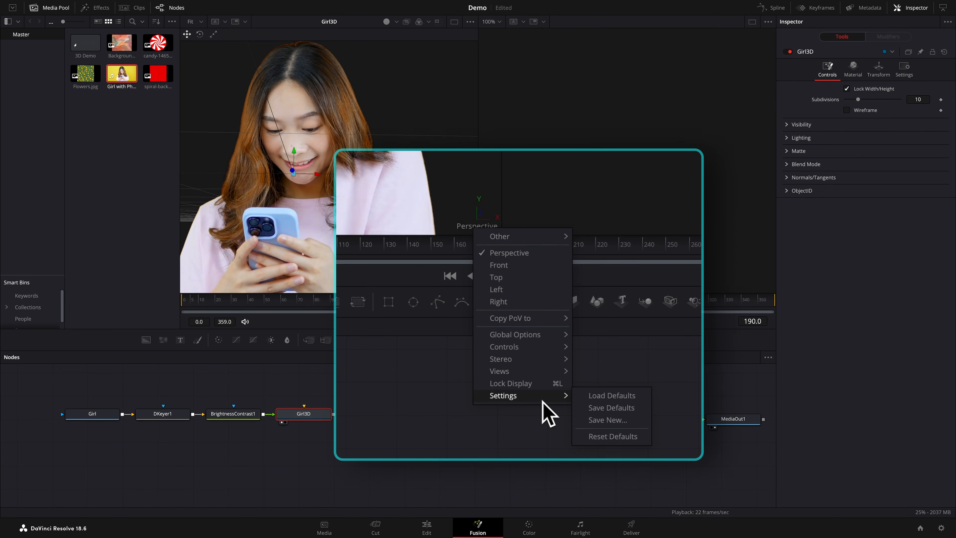
{"action": "left_click", "coordinate": [612, 437]}
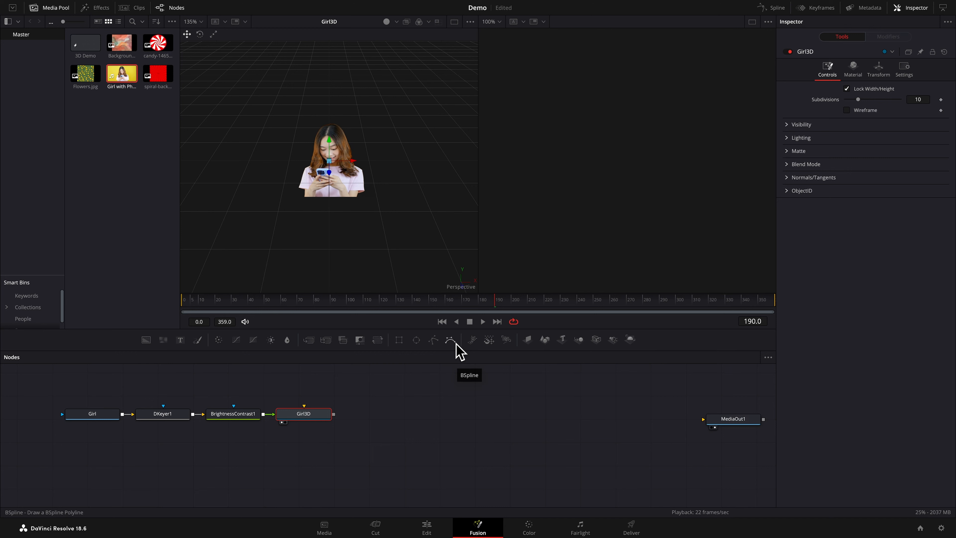
{"action": "key", "text": "ctrl+s"}
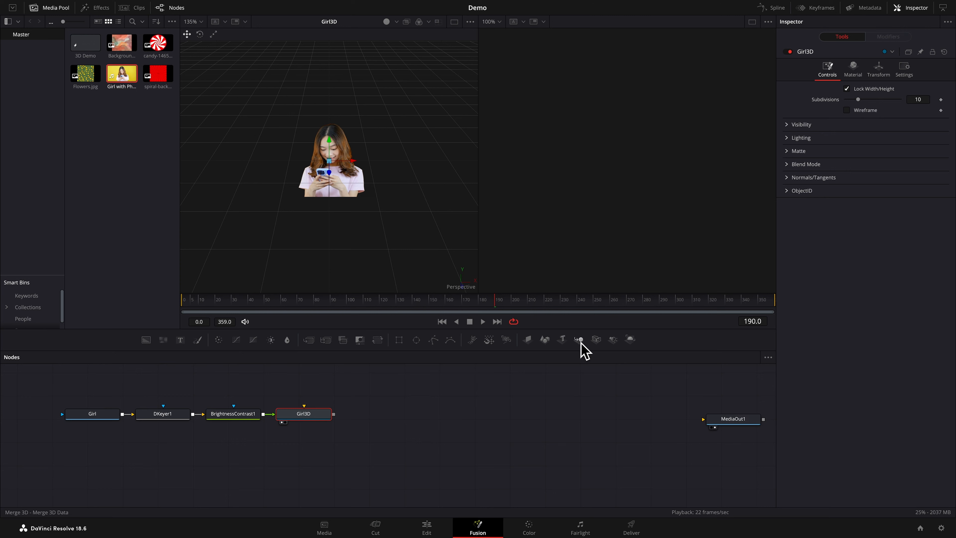
Add a Merge 3D node, connect Girl3D's output to it and show the merge in the first viewer
{"action": "left_click_drag", "start_coordinate": [579, 340], "coordinate": [383, 416]}
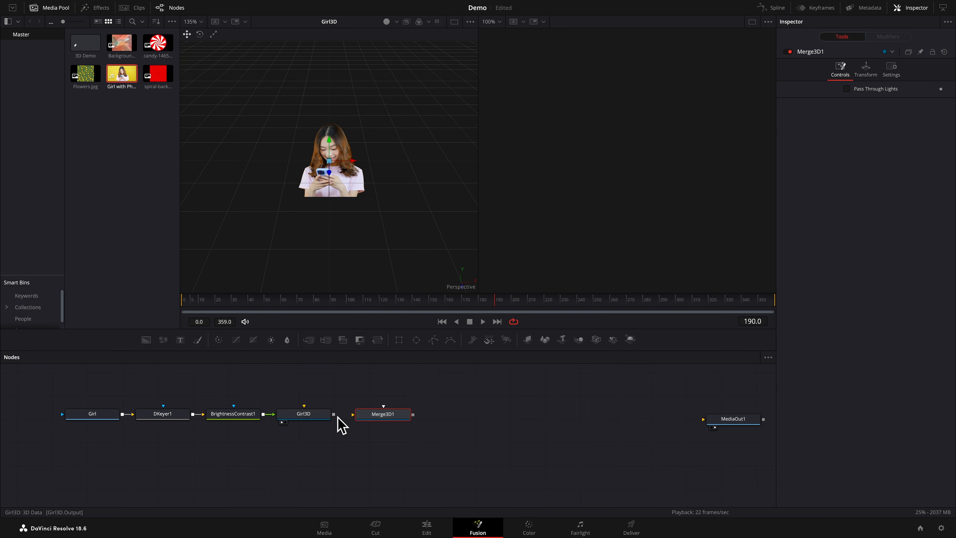
{"action": "left_click_drag", "start_coordinate": [338, 417], "coordinate": [369, 425]}
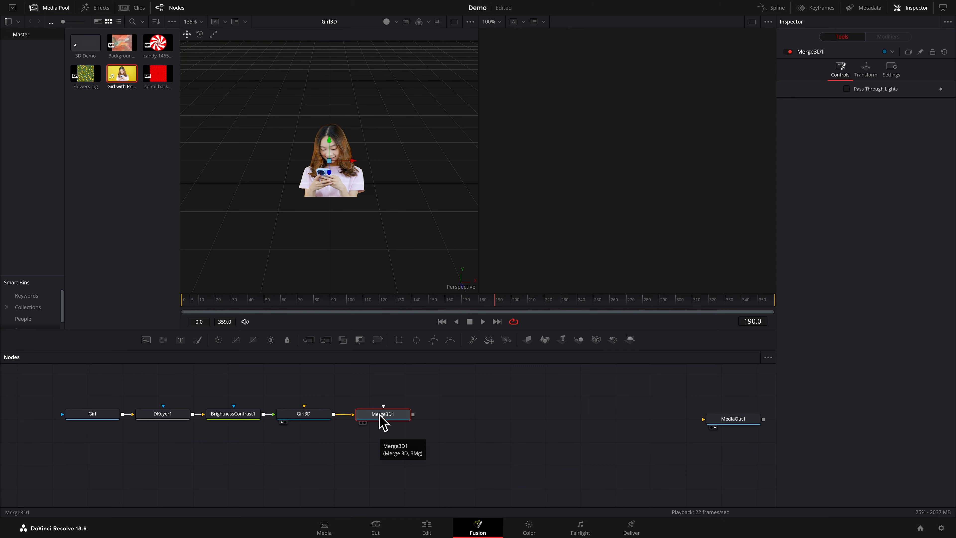
{"action": "key", "text": "1"}
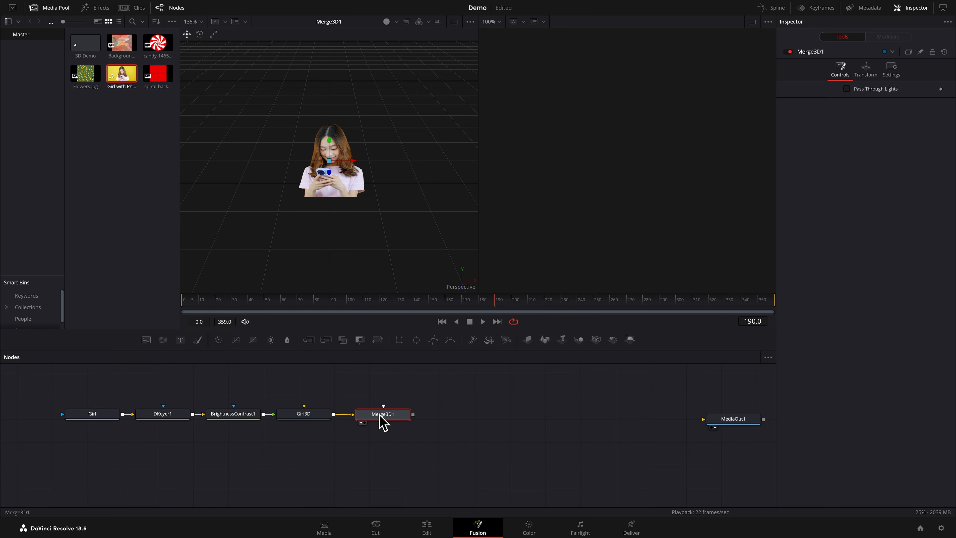
Move the Merge 3D node slightly farther from Girl3D and add a Renderer 3D node after it
{"action": "left_click_drag", "start_coordinate": [380, 414], "coordinate": [393, 414]}
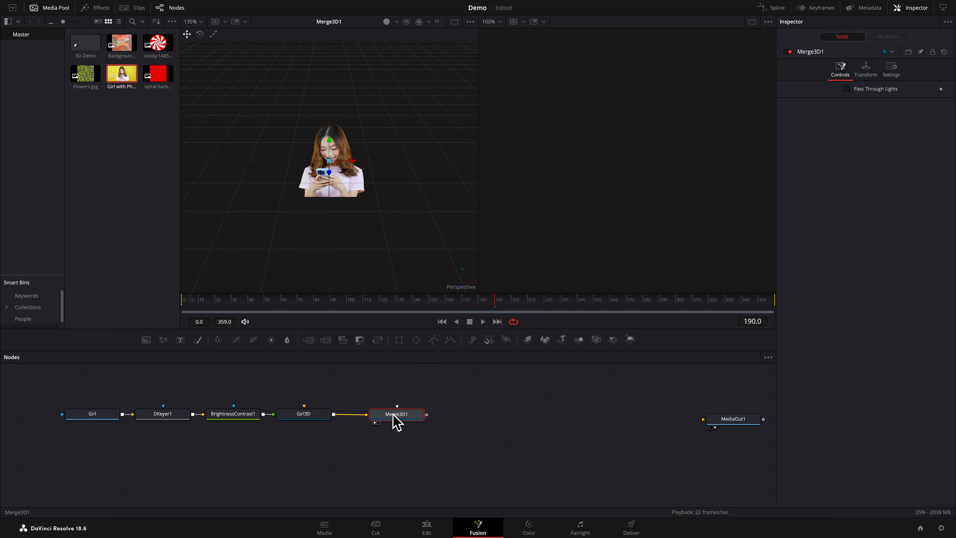
{"action": "left_click", "coordinate": [631, 339]}
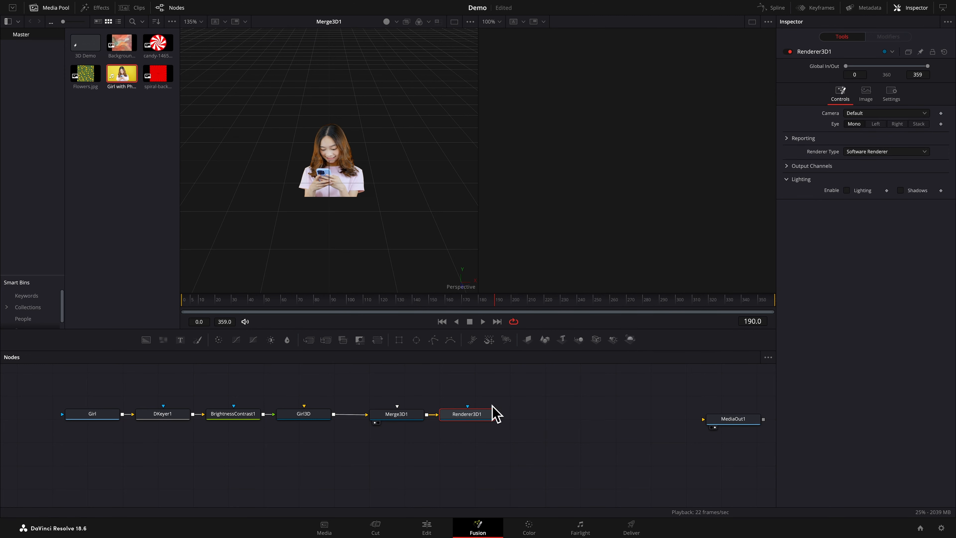
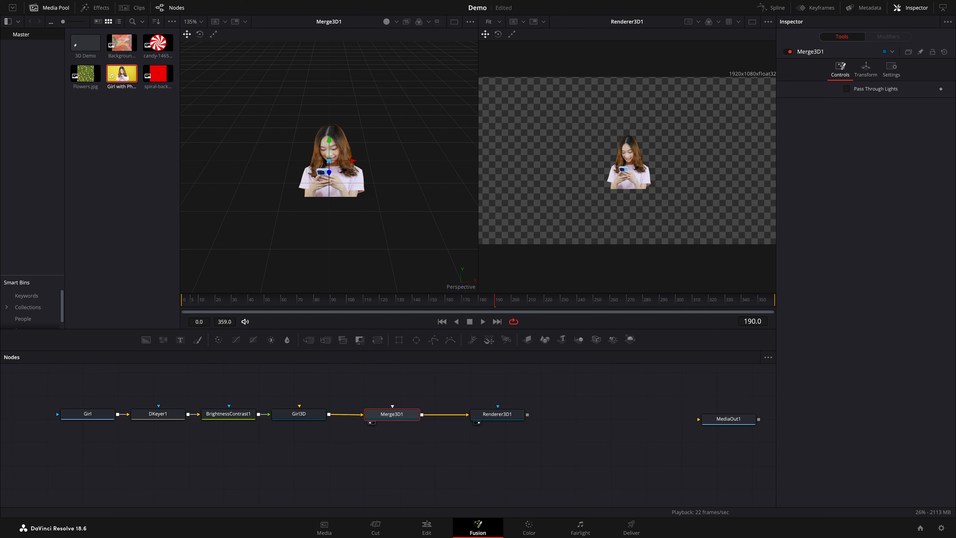
Save the project, then add a Camera 3D node connected to Merge3D1 and place it above the merge
{"action": "key", "text": "ctrl+s"}
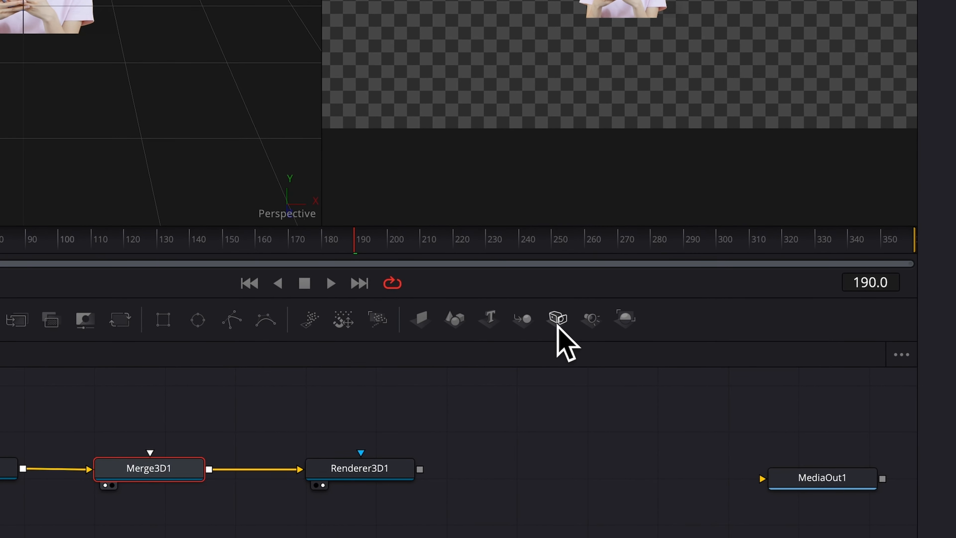
{"action": "left_click", "coordinate": [561, 322]}
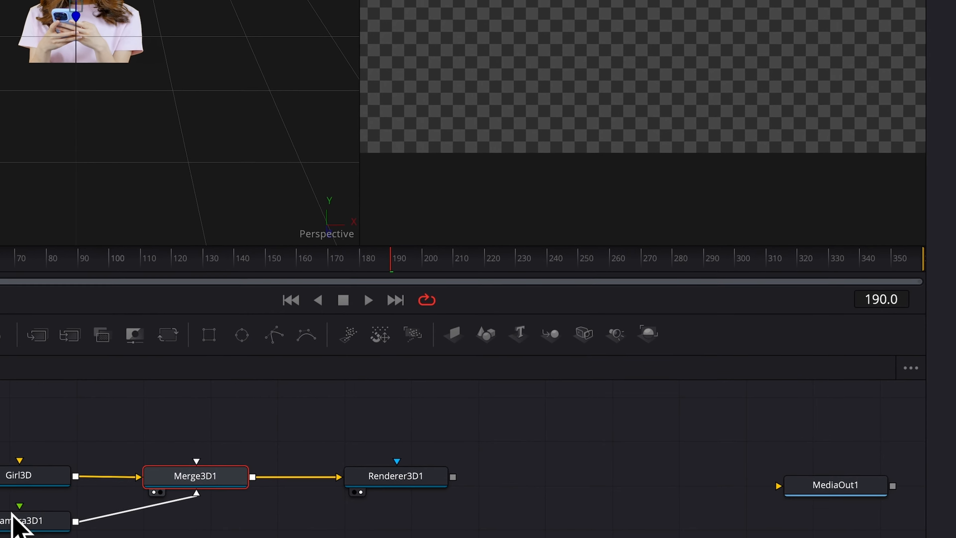
{"action": "left_click_drag", "start_coordinate": [109, 496], "coordinate": [249, 394]}
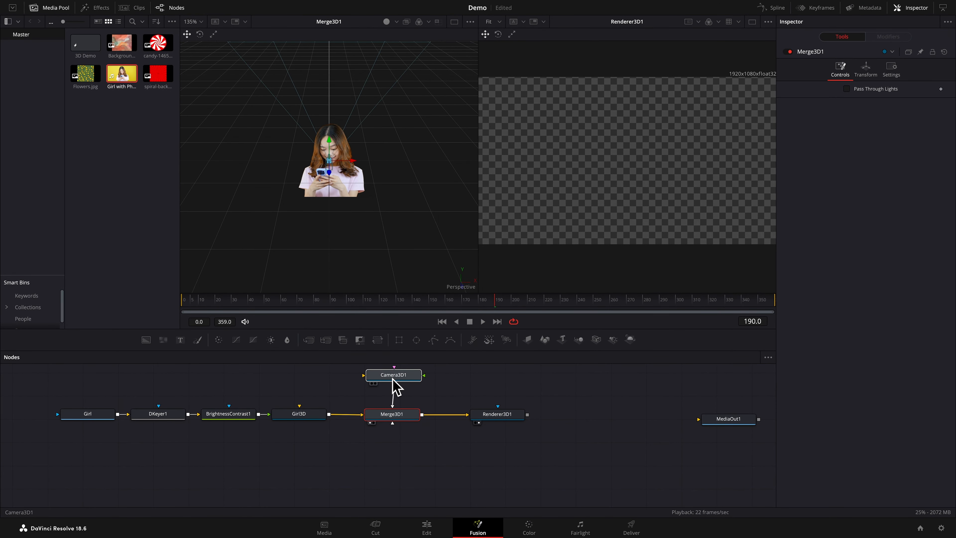
{"action": "left_click", "coordinate": [393, 377]}
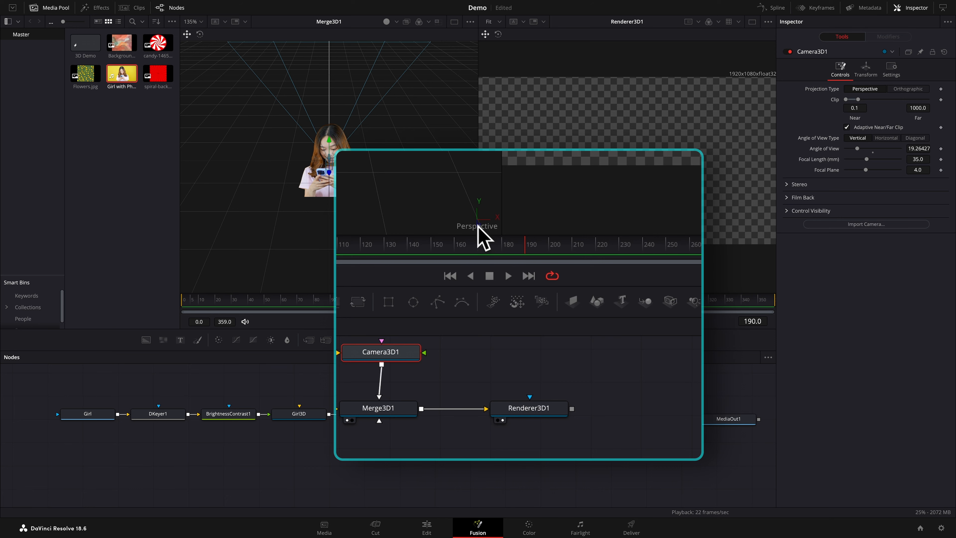
Switch the first viewer to the top view, select Girl3D to locate its plane, and go to the first frame
{"action": "right_click", "coordinate": [464, 293]}
{"action": "left_click", "coordinate": [477, 330]}
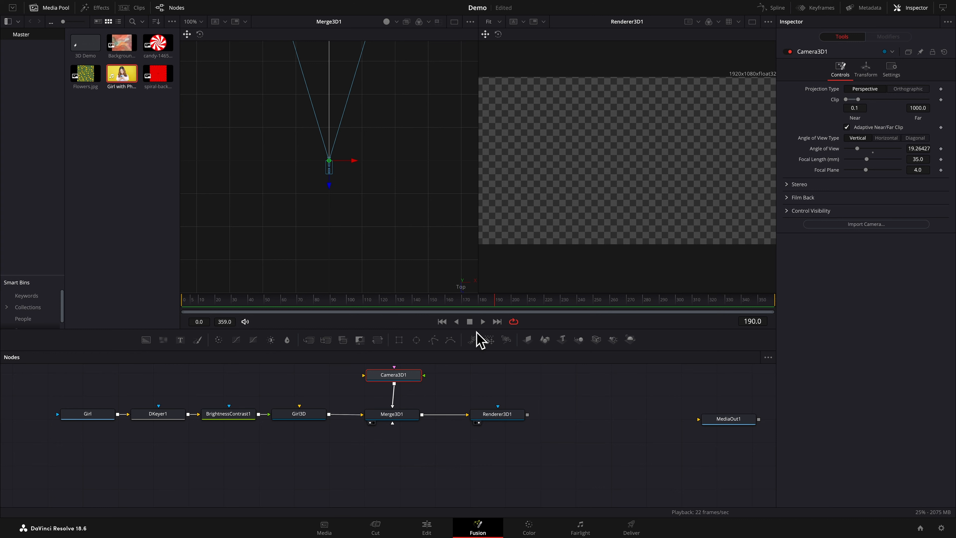
{"action": "left_click", "coordinate": [306, 417]}
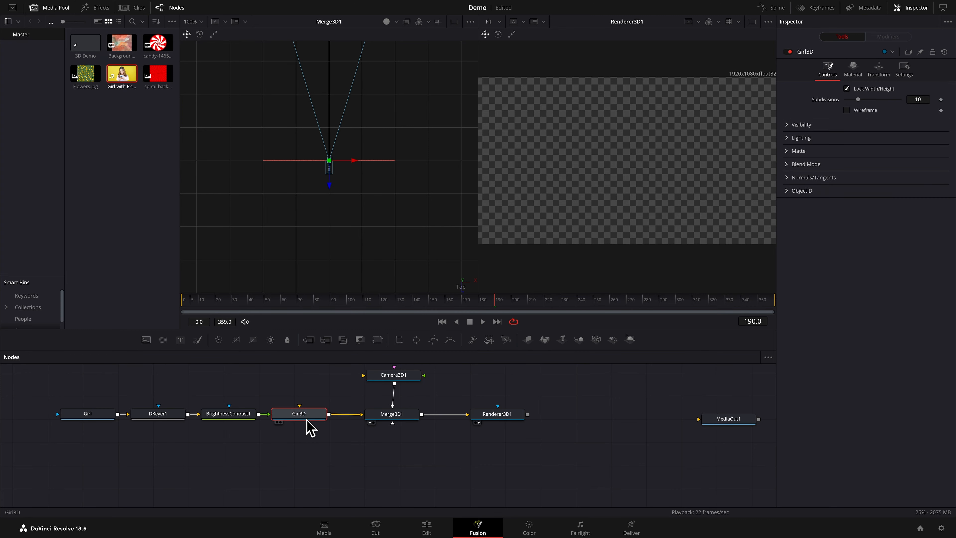
{"action": "key", "text": "Home"}
Move the camera back from the girl's plane to Z 1.630645 and reset its X and Y translation to 0
{"action": "left_click", "coordinate": [395, 384]}
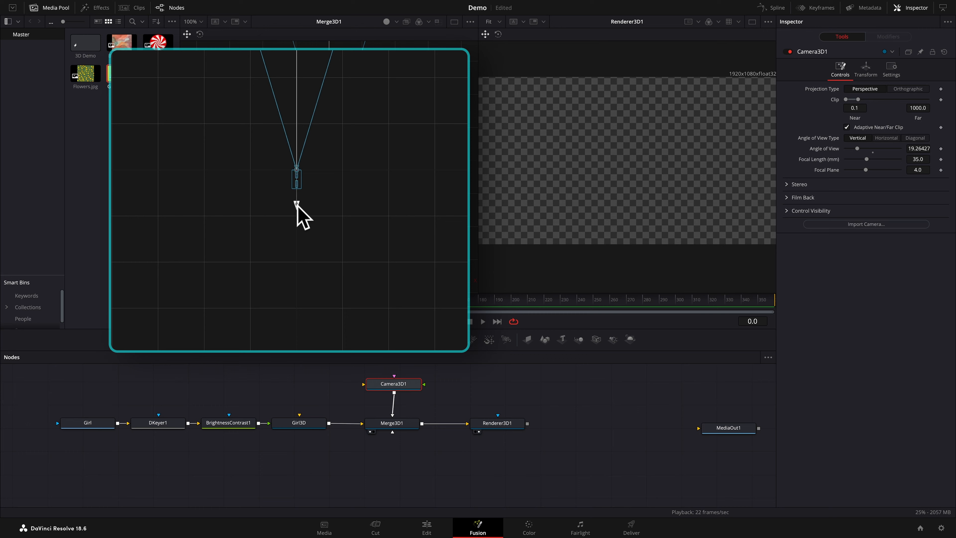
{"action": "left_click_drag", "start_coordinate": [332, 197], "coordinate": [328, 252]}
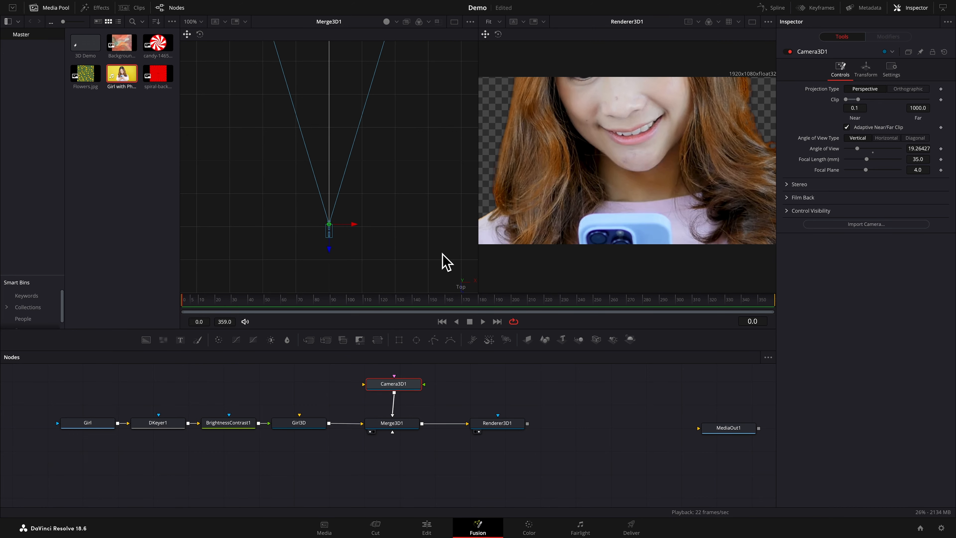
{"action": "left_click", "coordinate": [865, 71]}
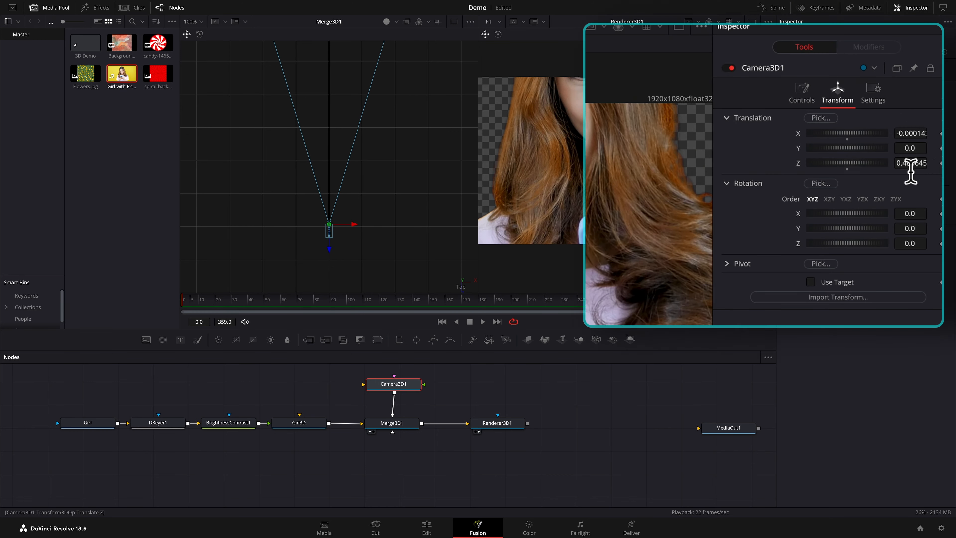
{"action": "left_click_drag", "start_coordinate": [900, 163], "coordinate": [922, 163]}
{"action": "mouse_move", "coordinate": [922, 120]}
{"action": "left_mouse_down"}
{"action": "mouse_move", "coordinate": [955, 119]}
{"action": "mouse_move", "coordinate": [912, 129]}
{"action": "mouse_move", "coordinate": [911, 99]}
{"action": "mouse_move", "coordinate": [930, 99]}
{"action": "mouse_move", "coordinate": [909, 109]}
{"action": "mouse_move", "coordinate": [918, 109]}
{"action": "left_mouse_up"}
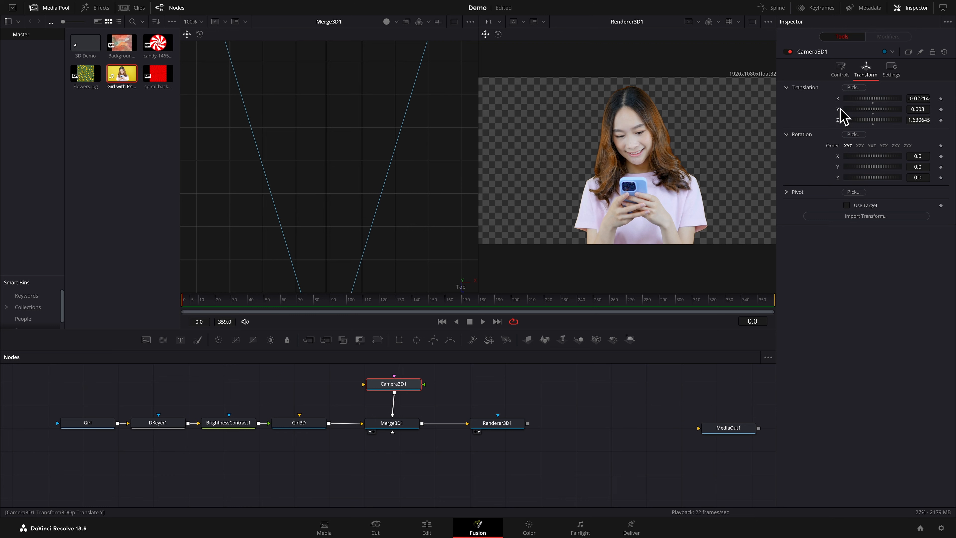
{"action": "double_click", "coordinate": [839, 99]}
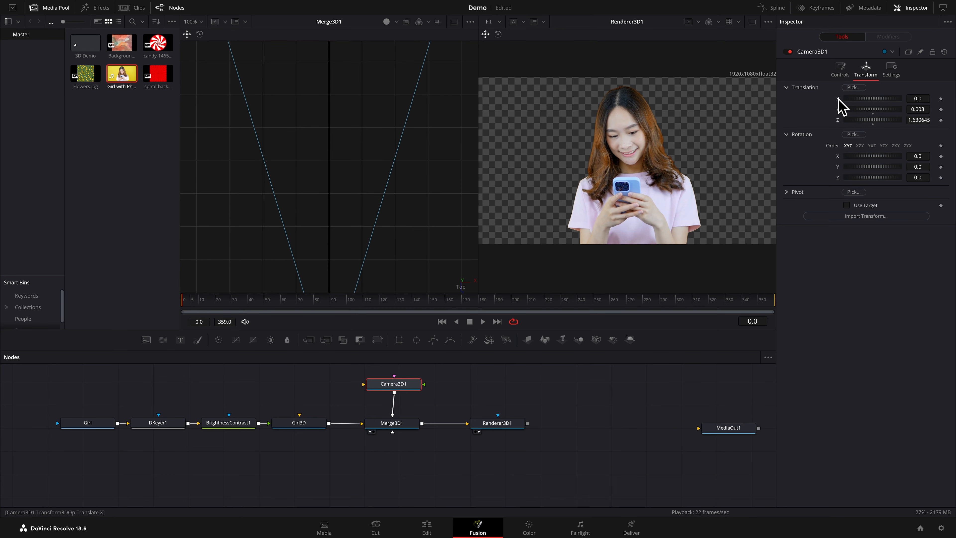
{"action": "double_click", "coordinate": [840, 113]}
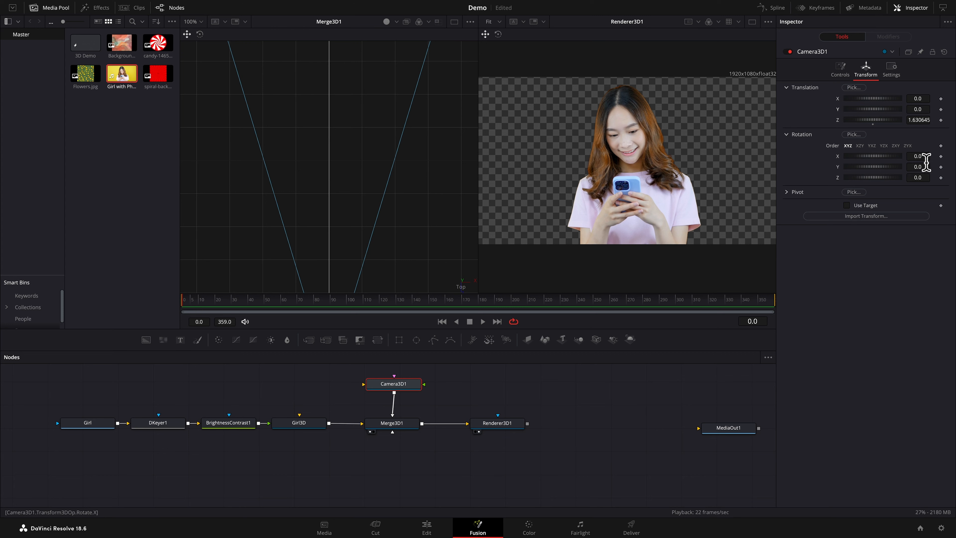
Try camera rotations of X 1.9, Y -0.2 and Z 6.2, and reset all three to 0
{"action": "left_click_drag", "start_coordinate": [923, 156], "coordinate": [952, 178]}
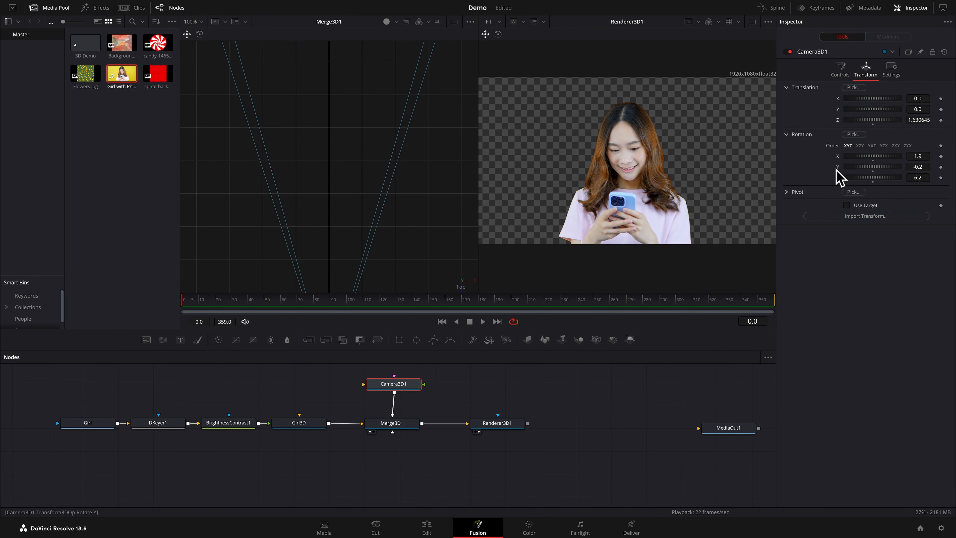
{"action": "double_click", "coordinate": [841, 160]}
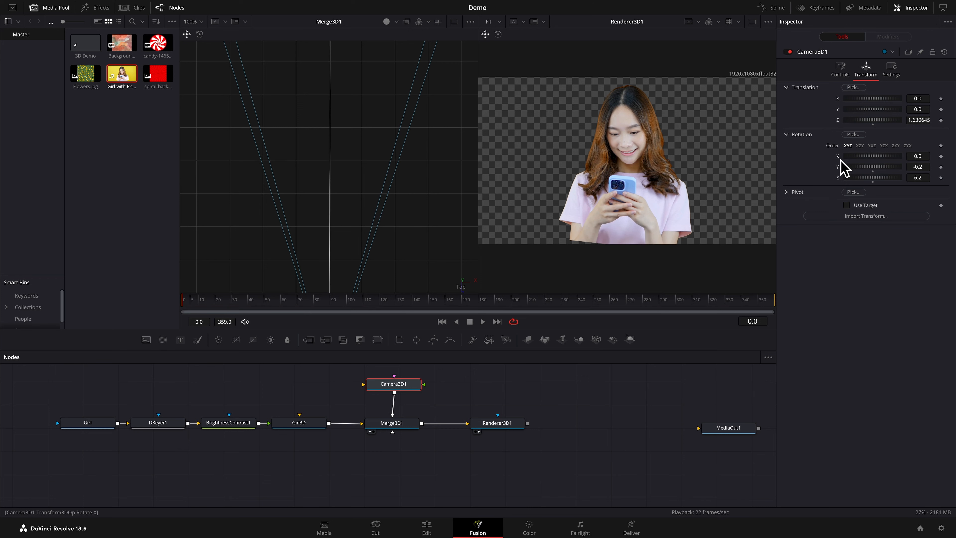
{"action": "double_click", "coordinate": [840, 170]}
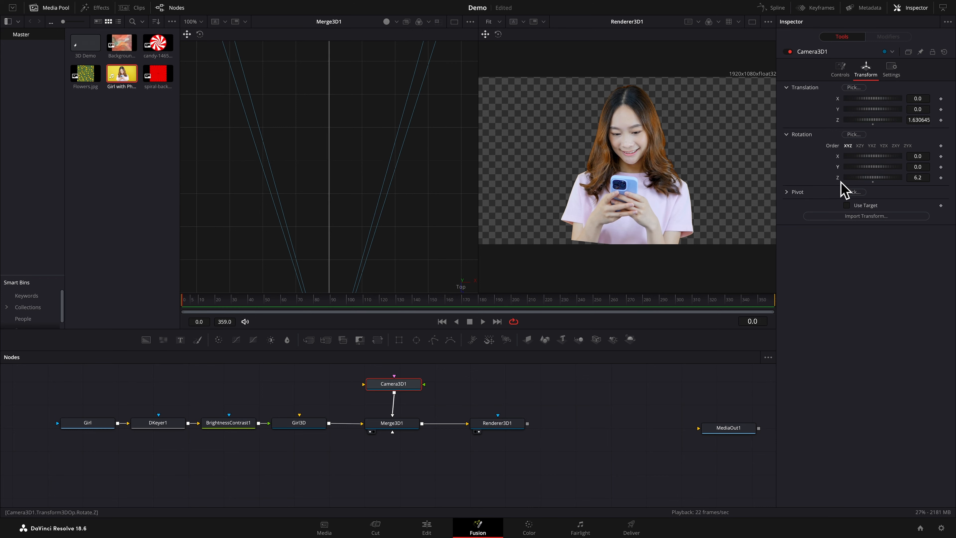
{"action": "double_click", "coordinate": [837, 177]}
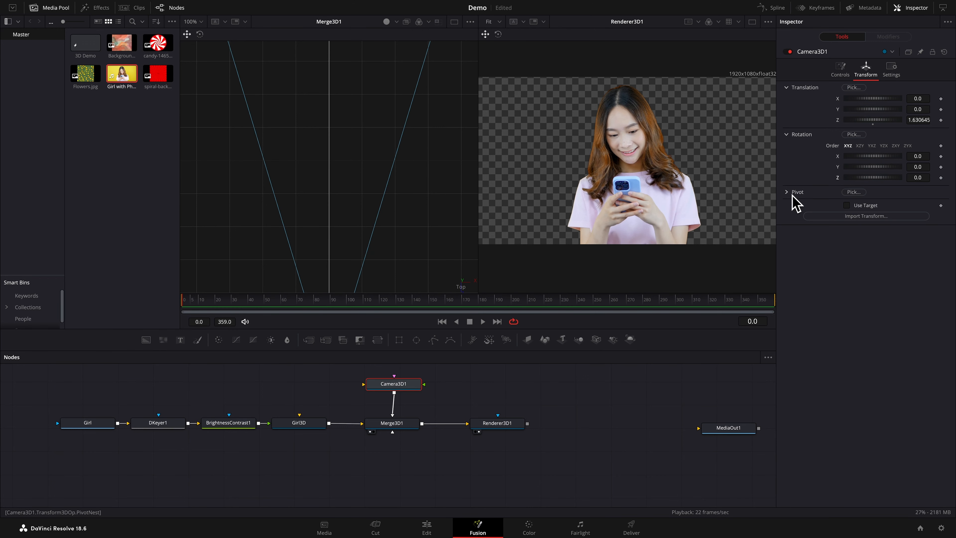
Set the camera's Z translation to 1.660645 and lock the camera node
{"action": "left_click_drag", "start_coordinate": [915, 121], "coordinate": [926, 126]}
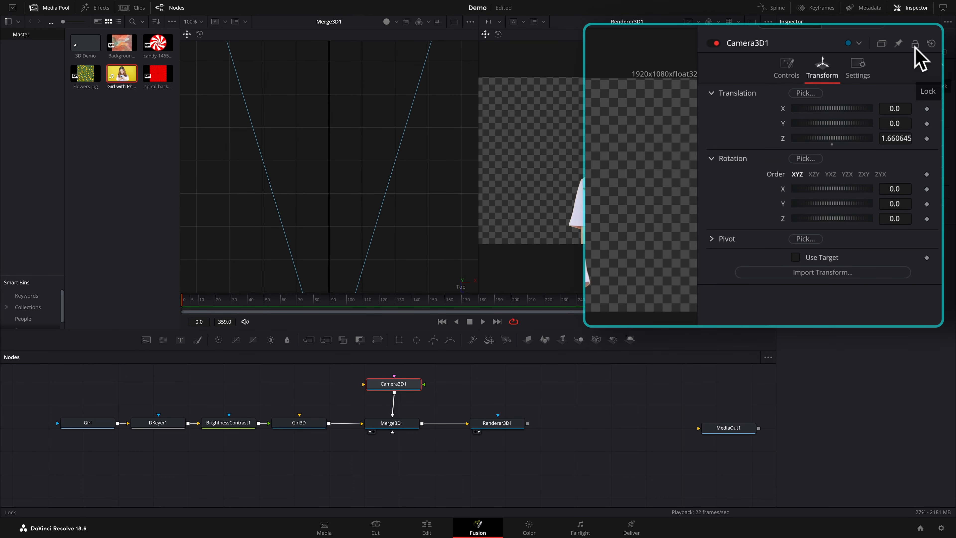
{"action": "left_click", "coordinate": [932, 52]}
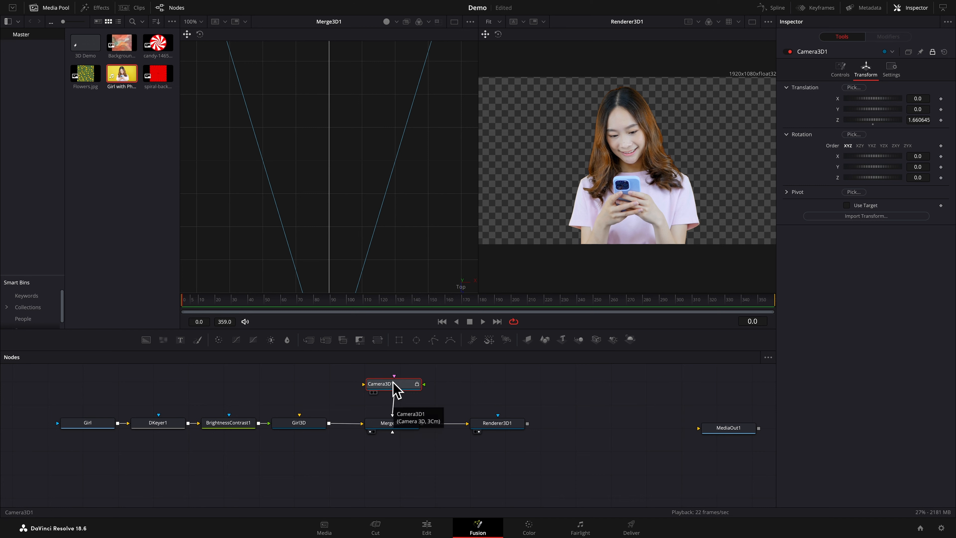
Rename the Camera3D1 node as Camera
{"action": "key", "text": "F2"}
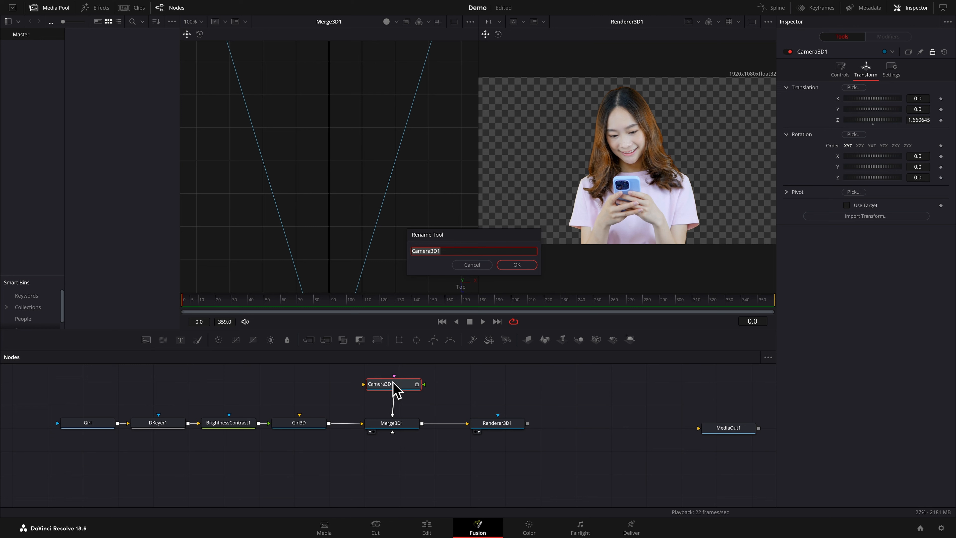
{"action": "type", "text": "Camera"}
{"action": "key", "text": "Return"}
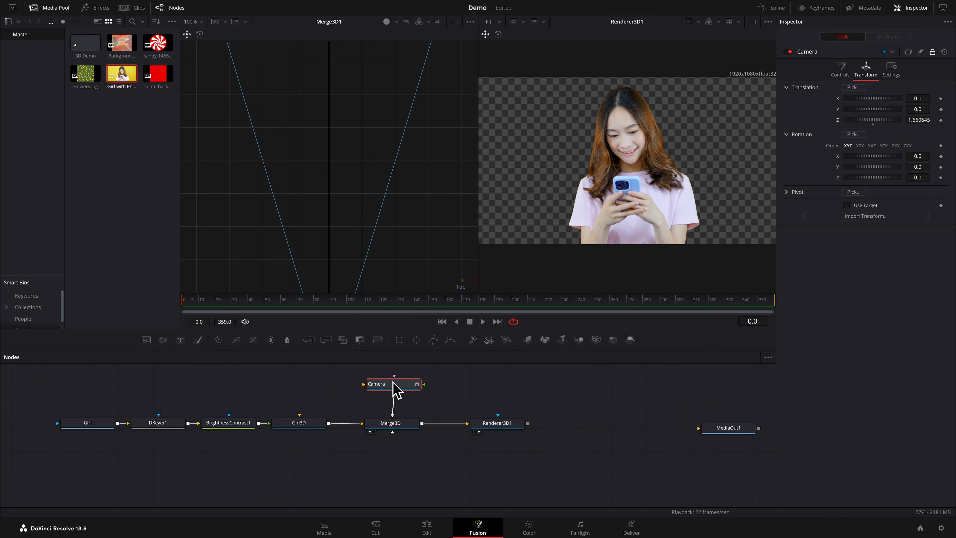
Add the candy image from the Media Pool as a node below Girl and rename it CandySpiral
{"action": "scroll", "coordinate": [336, 257], "scroll_direction": "down", "scroll_amount": 3}
{"action": "scroll", "coordinate": [337, 255], "scroll_direction": "down", "scroll_amount": 2}
{"action": "scroll", "coordinate": [338, 255], "scroll_direction": "down", "scroll_amount": 2}
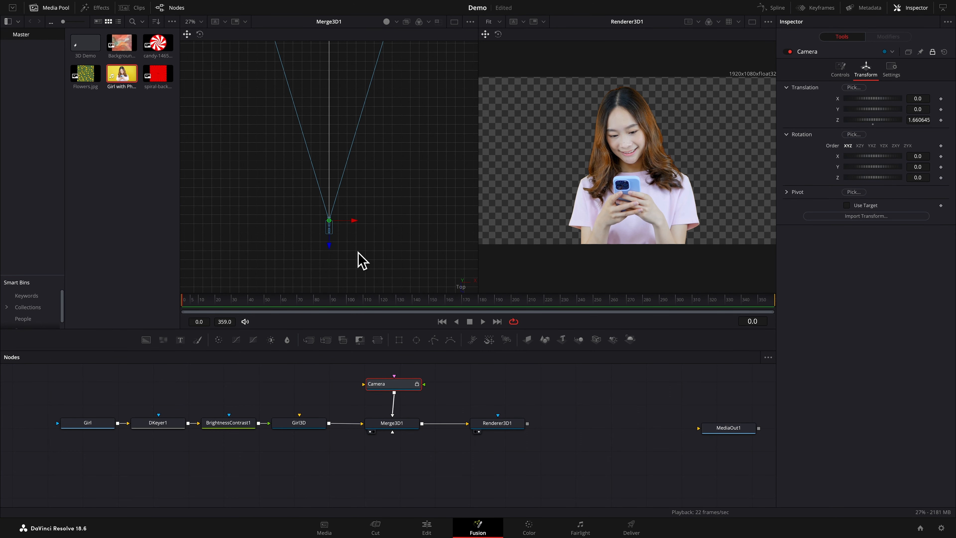
{"action": "left_click", "coordinate": [300, 424]}
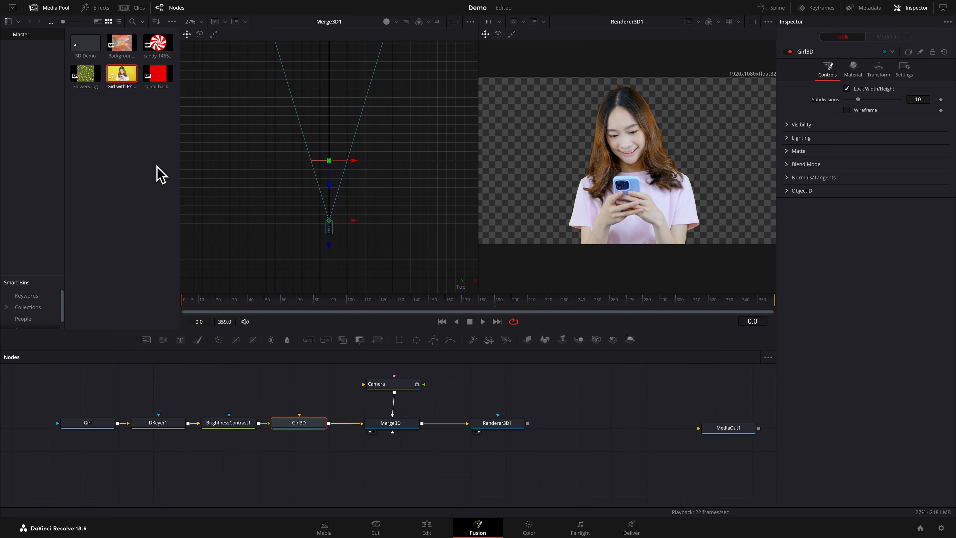
{"action": "left_click_drag", "start_coordinate": [158, 57], "coordinate": [86, 456]}
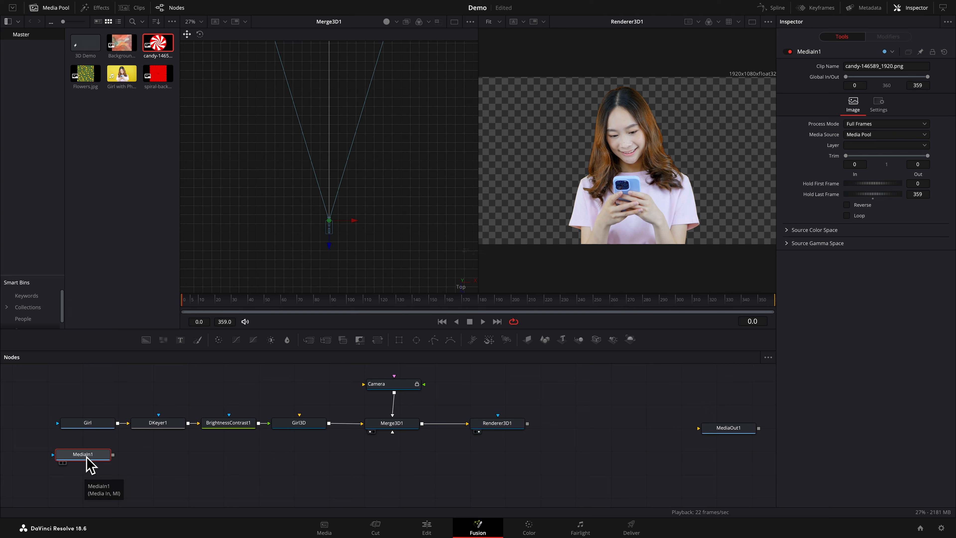
{"action": "key", "text": "F2"}
{"action": "type", "text": "CandySpiral"}
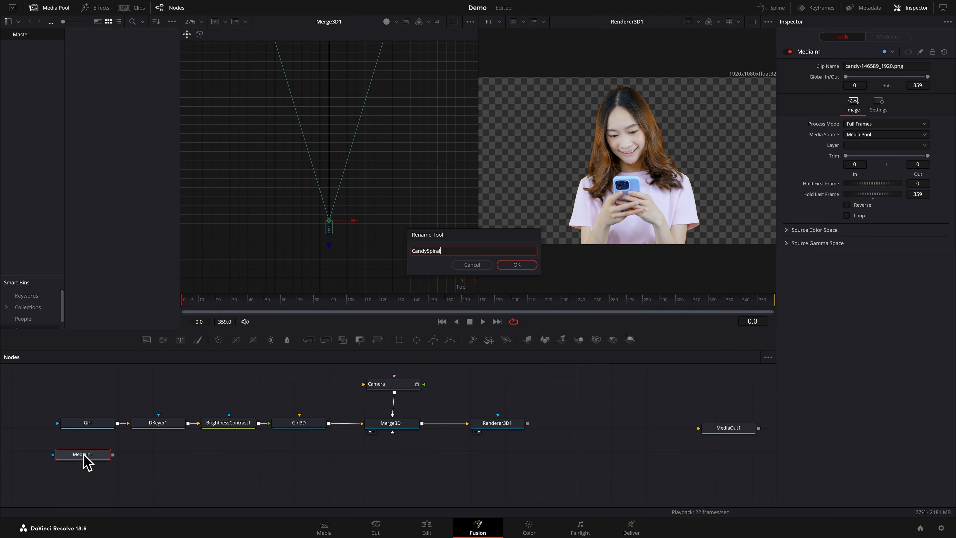
{"action": "key", "text": "Return"}
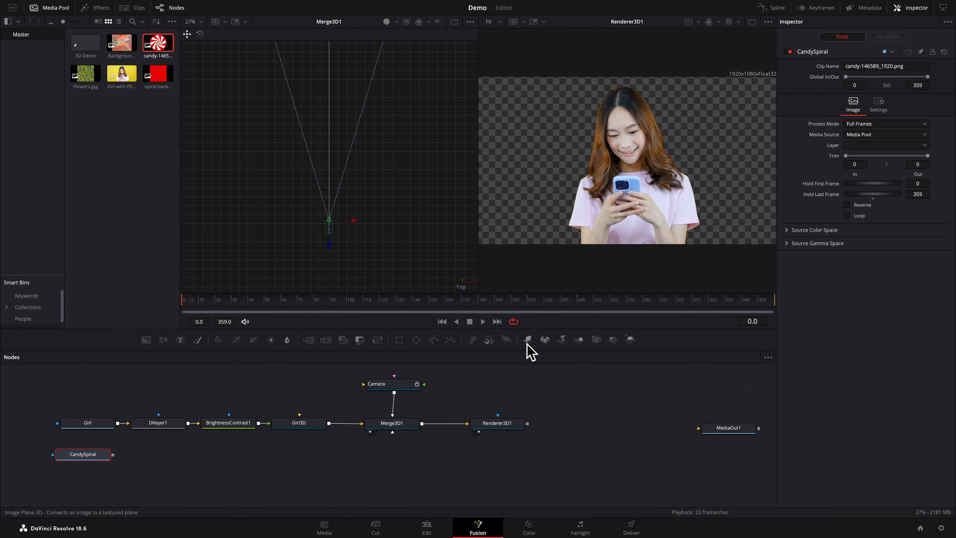
Add an Image Plane 3D node below Girl3D, feed it from CandySpiral and rename it SpiralDisk
{"action": "left_click_drag", "start_coordinate": [527, 340], "coordinate": [303, 457]}
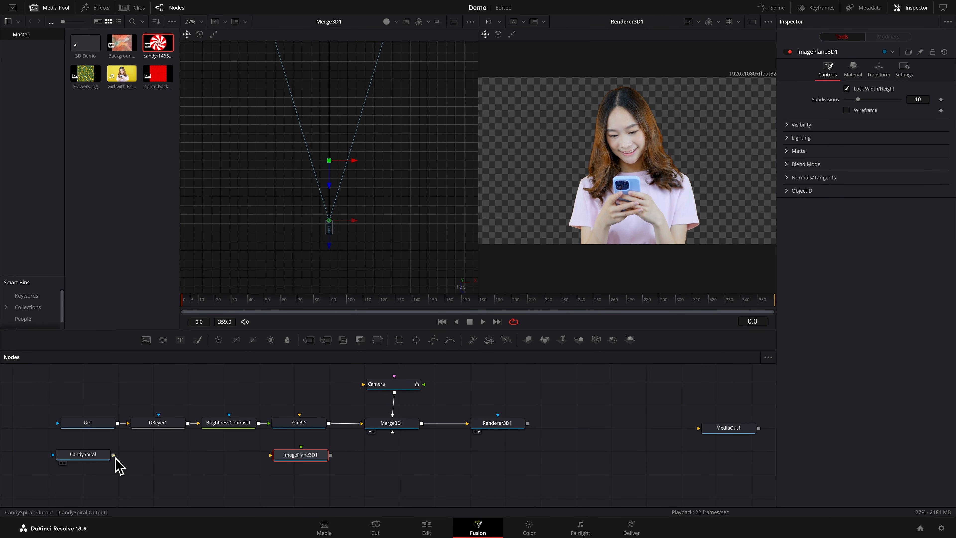
{"action": "left_click_drag", "start_coordinate": [113, 455], "coordinate": [300, 454]}
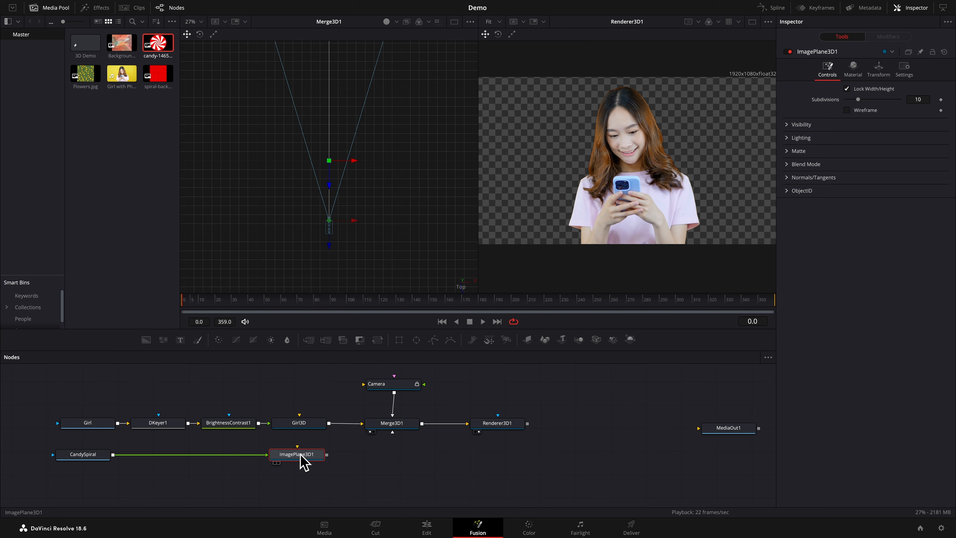
{"action": "key", "text": "F2"}
{"action": "type", "text": "Sp"}
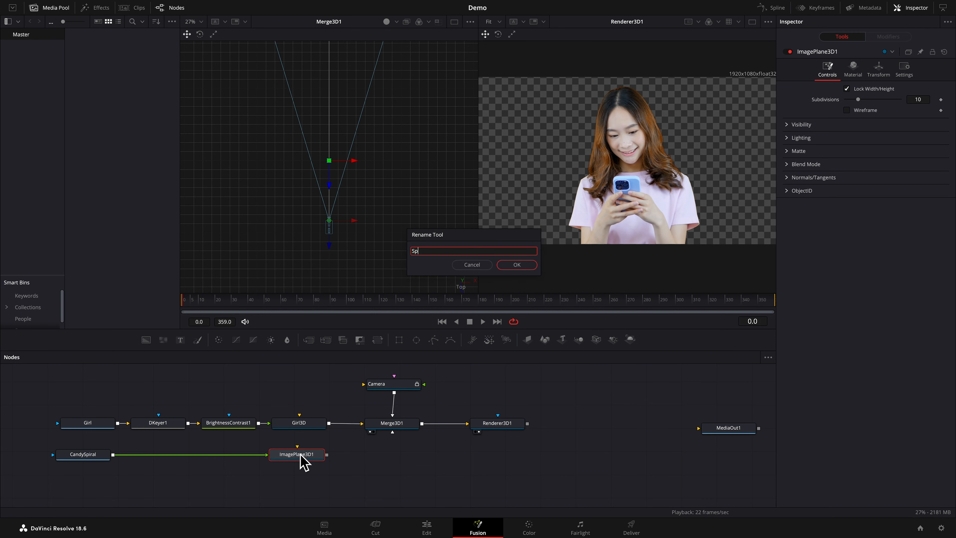
{"action": "type", "text": "iralDisk"}
{"action": "key", "text": "Return"}
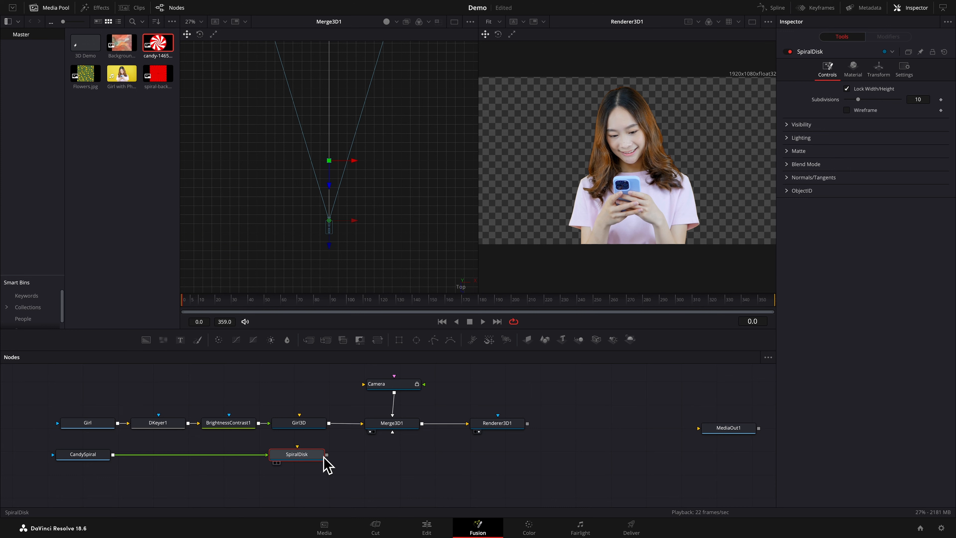
Connect SpiralDisk to Merge3D1 and set its Z translation to 0.45 and its scale to 0.168
{"action": "left_click_drag", "start_coordinate": [327, 455], "coordinate": [396, 424]}
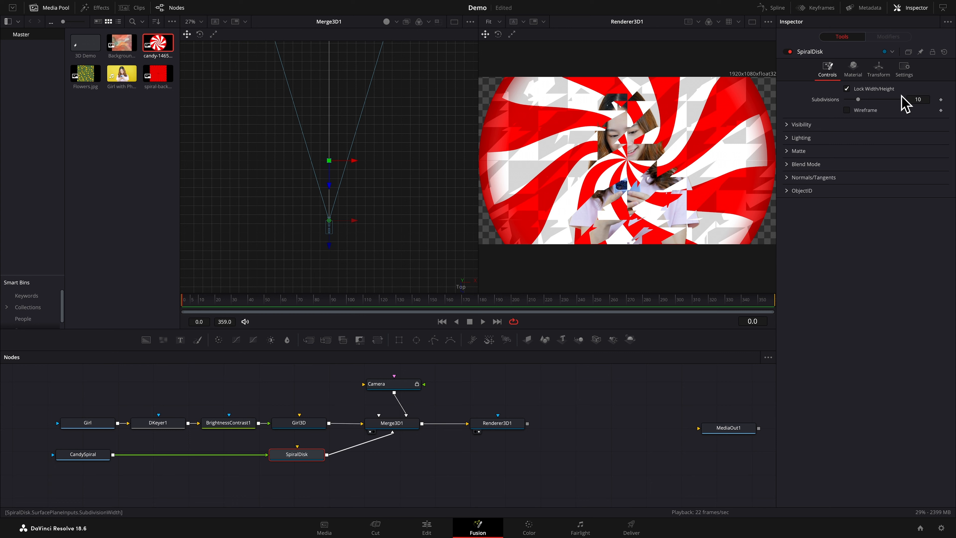
{"action": "left_click", "coordinate": [886, 79]}
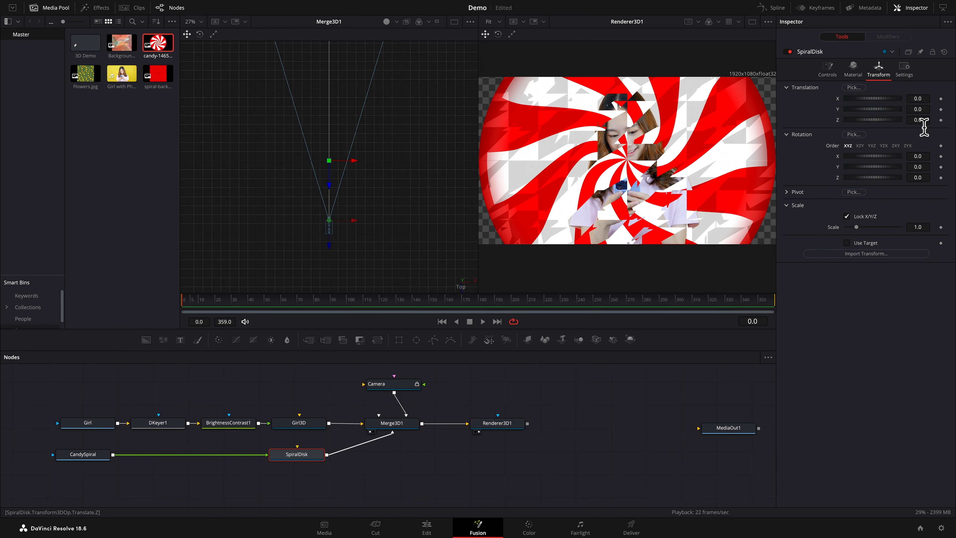
{"action": "mouse_move", "coordinate": [923, 122]}
{"action": "left_mouse_down"}
{"action": "mouse_move", "coordinate": [912, 122]}
{"action": "mouse_move", "coordinate": [926, 122]}
{"action": "left_mouse_up"}
{"action": "type", "text": "0.1"}
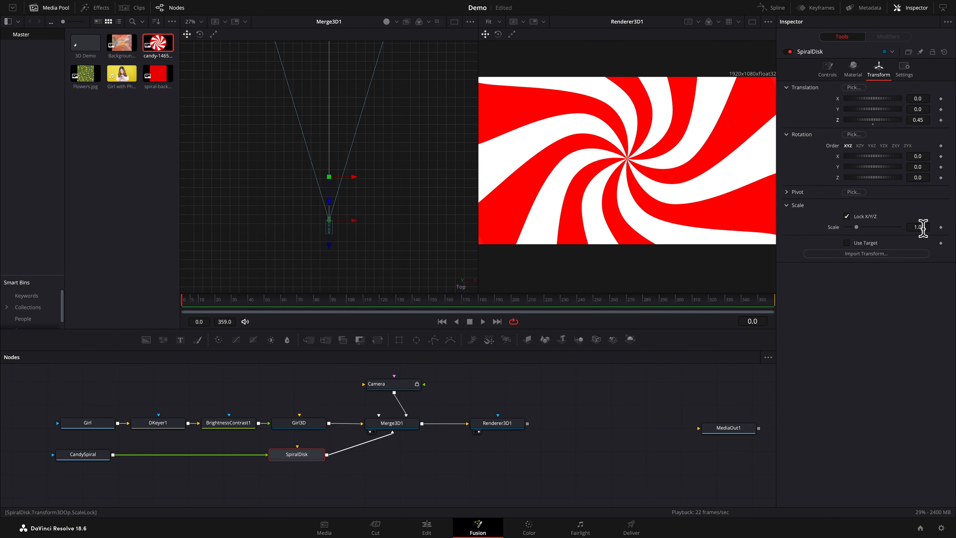
{"action": "mouse_move", "coordinate": [925, 230]}
{"action": "left_mouse_down"}
{"action": "mouse_move", "coordinate": [894, 229]}
{"action": "mouse_move", "coordinate": [924, 234]}
{"action": "left_mouse_up"}
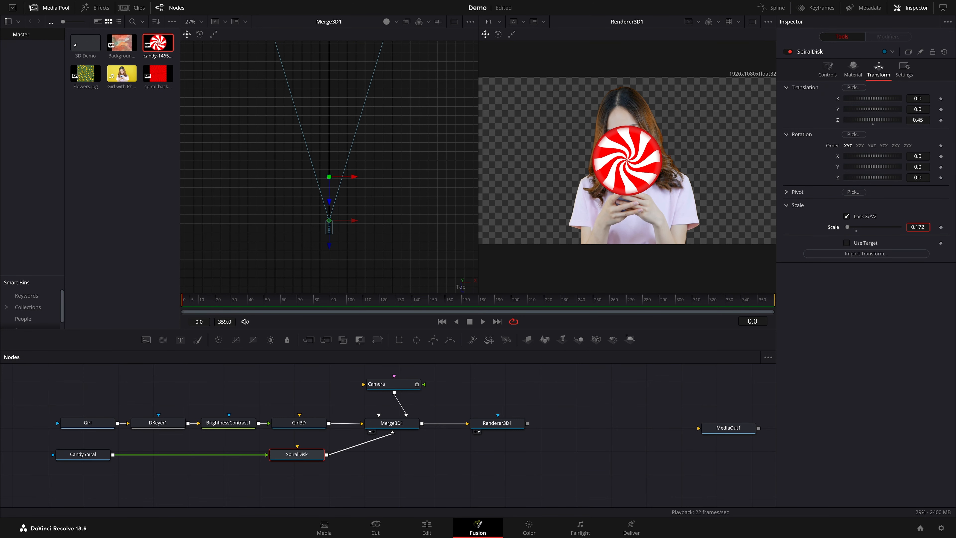
Using the camera view, move the candy disk beside the girl to about X -0.132, Y -0.062, and hide the Media Pool
{"action": "right_click", "coordinate": [465, 289]}
{"action": "left_click", "coordinate": [485, 302]}
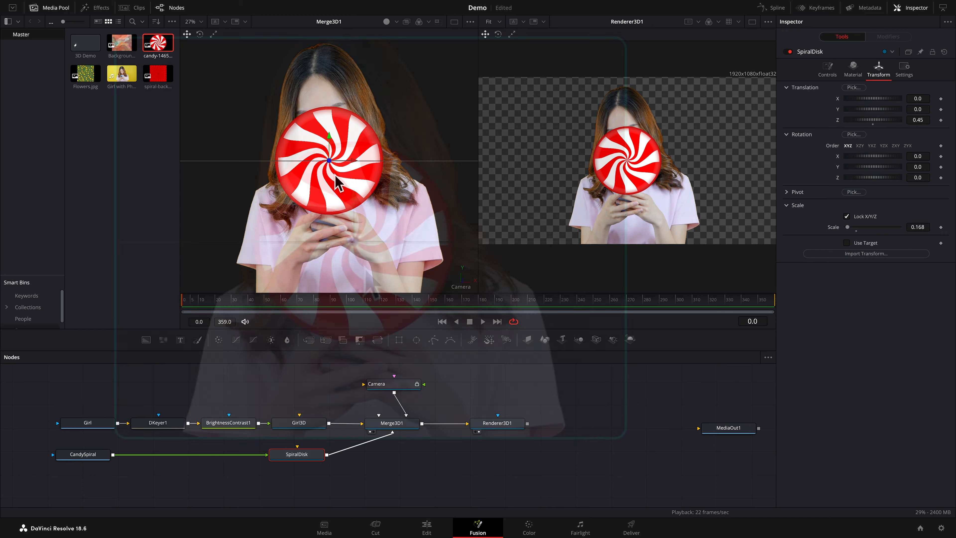
{"action": "left_click_drag", "start_coordinate": [332, 166], "coordinate": [244, 205]}
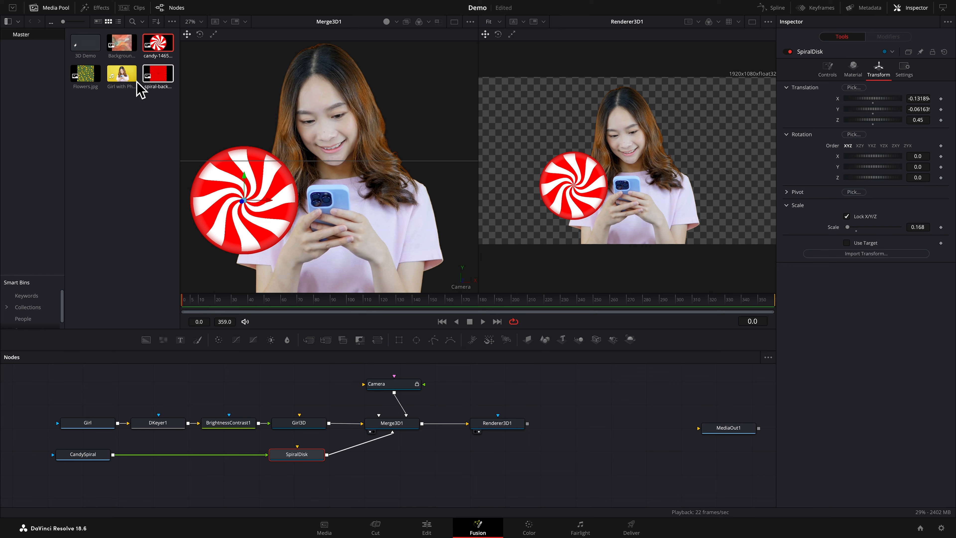
{"action": "left_click", "coordinate": [50, 9]}
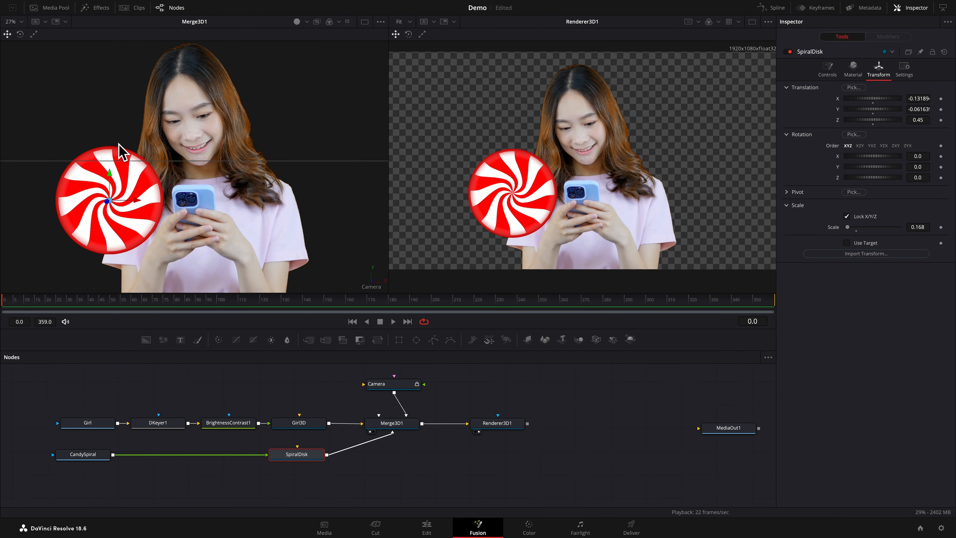
Try placing the candy disk behind the girl by setting its Z translation to -0.35 and moving it to about X -0.193, Y -0.040
{"action": "left_click_drag", "start_coordinate": [110, 208], "coordinate": [40, 222]}
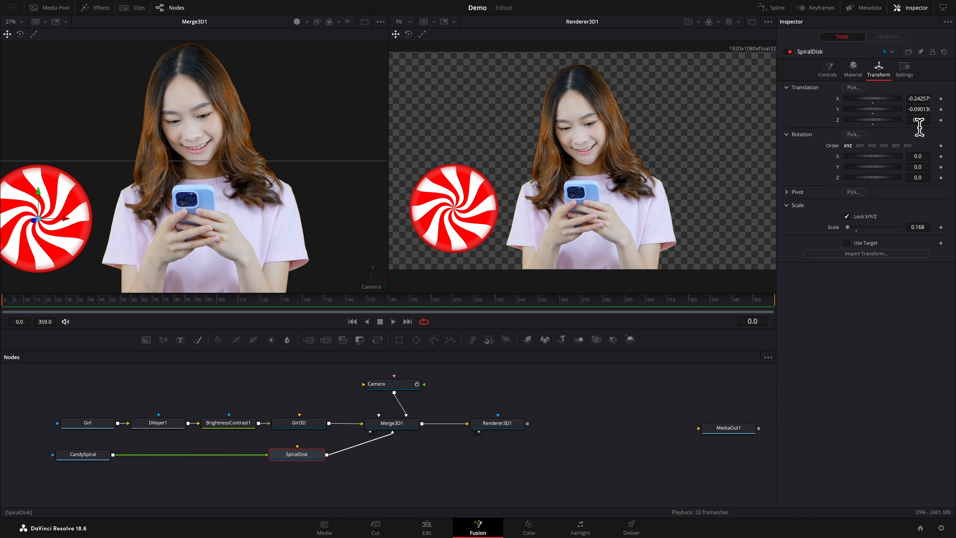
{"action": "left_click_drag", "start_coordinate": [928, 123], "coordinate": [892, 123]}
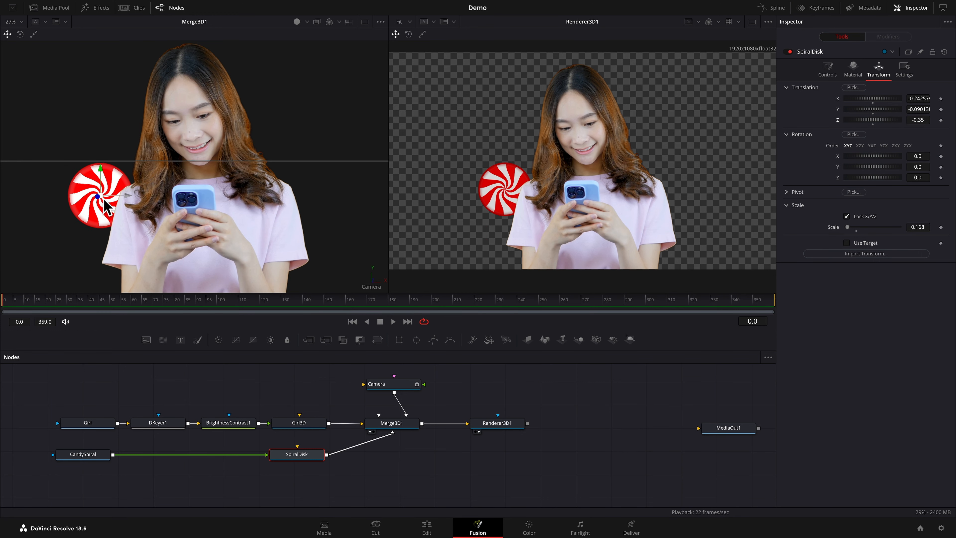
{"action": "left_click_drag", "start_coordinate": [100, 196], "coordinate": [126, 185]}
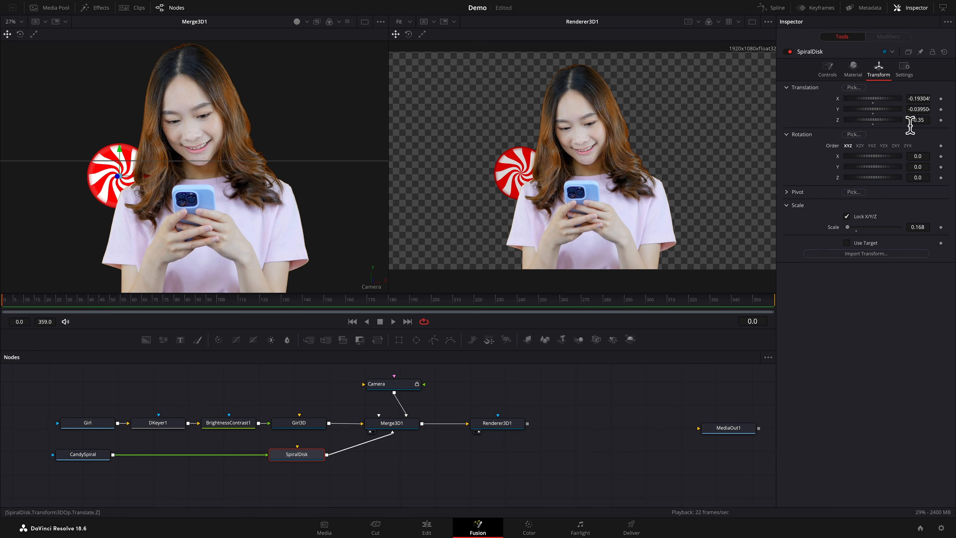
Set SpiralDisk's Z translation to 0.38 and scale to 0.125, and move it low beside the girl to about X -0.272, Y -0.122
{"action": "left_click_drag", "start_coordinate": [912, 122], "coordinate": [939, 122]}
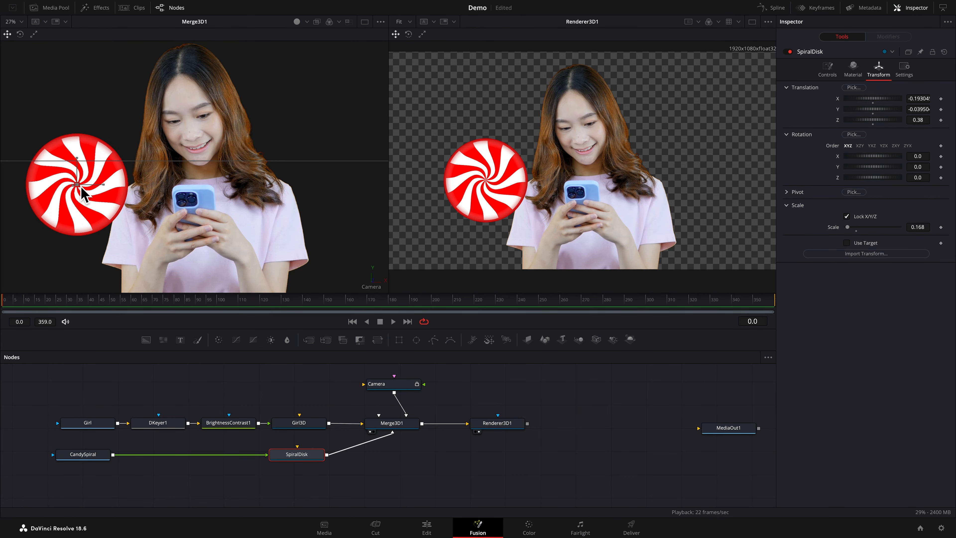
{"action": "left_click_drag", "start_coordinate": [76, 184], "coordinate": [50, 240]}
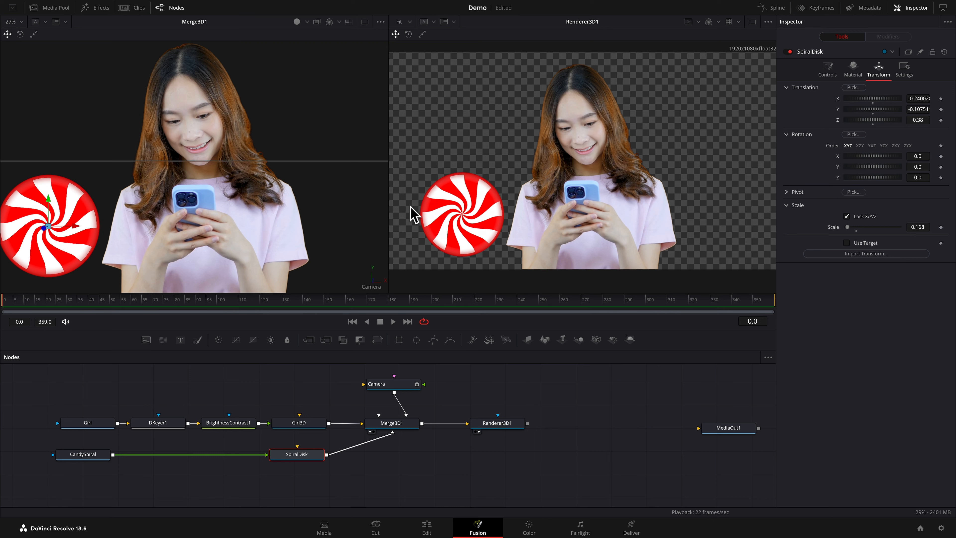
{"action": "mouse_move", "coordinate": [918, 227]}
{"action": "left_mouse_down"}
{"action": "mouse_move", "coordinate": [902, 227]}
{"action": "mouse_move", "coordinate": [927, 233]}
{"action": "left_mouse_up"}
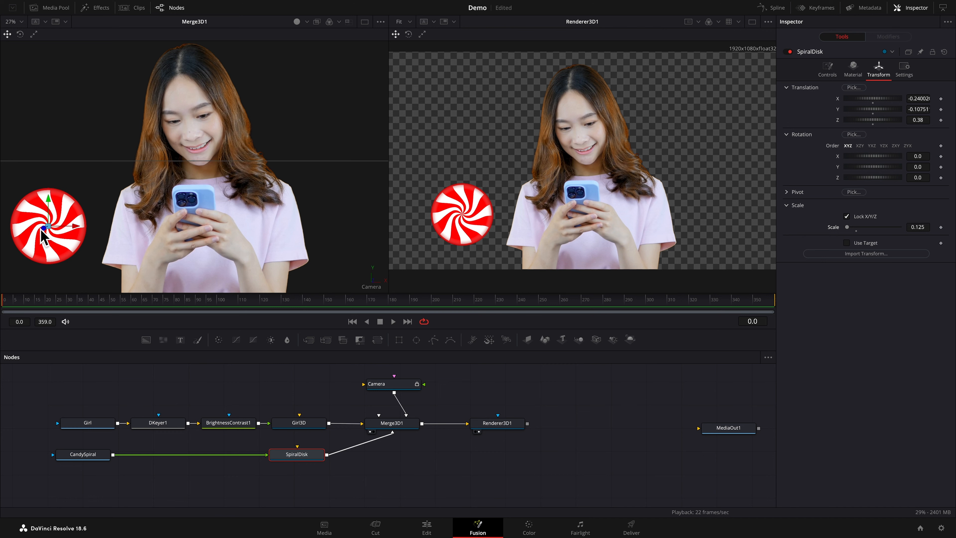
{"action": "left_click_drag", "start_coordinate": [46, 231], "coordinate": [32, 241]}
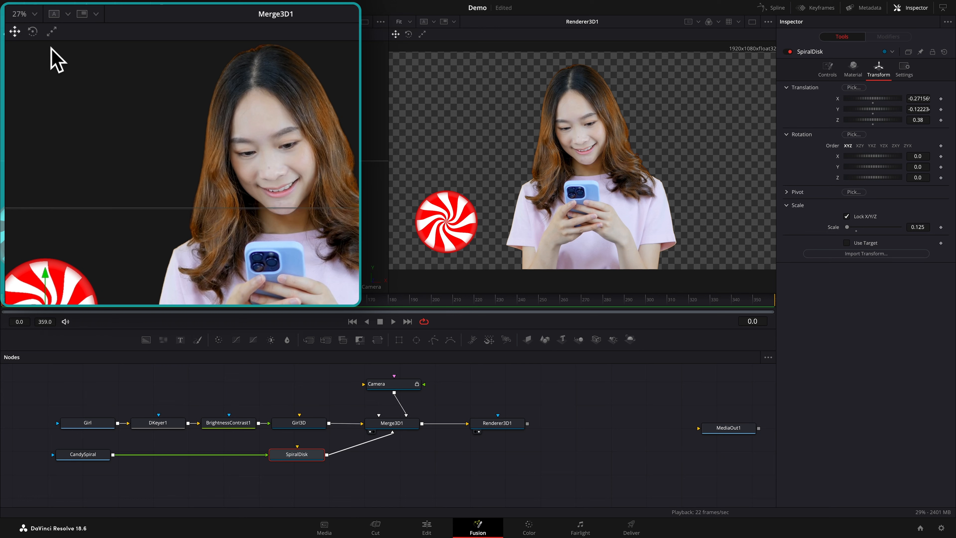
Try rotating the candy disk freely with the viewer's rotation control, and reset its X, Y and Z rotation to 0
{"action": "left_click", "coordinate": [33, 35]}
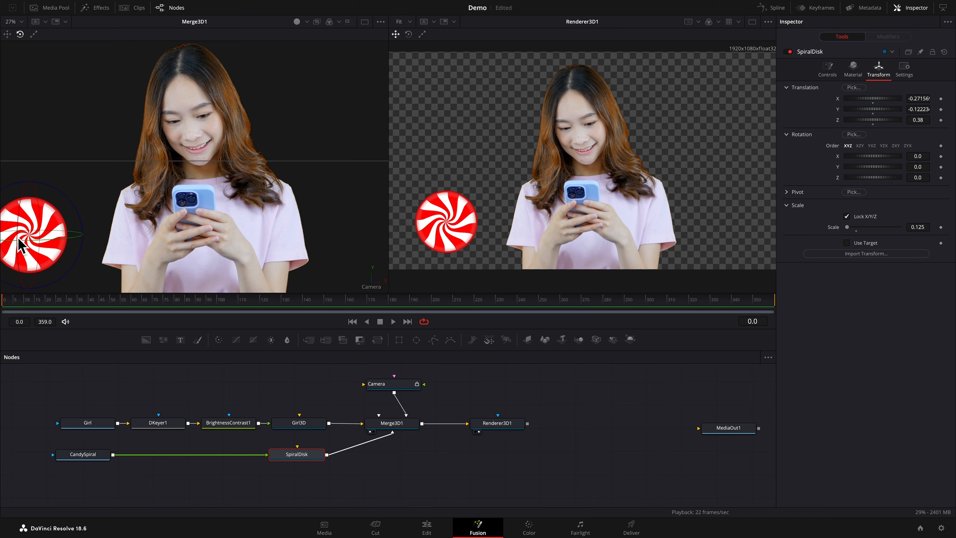
{"action": "left_click_drag", "start_coordinate": [22, 246], "coordinate": [49, 265]}
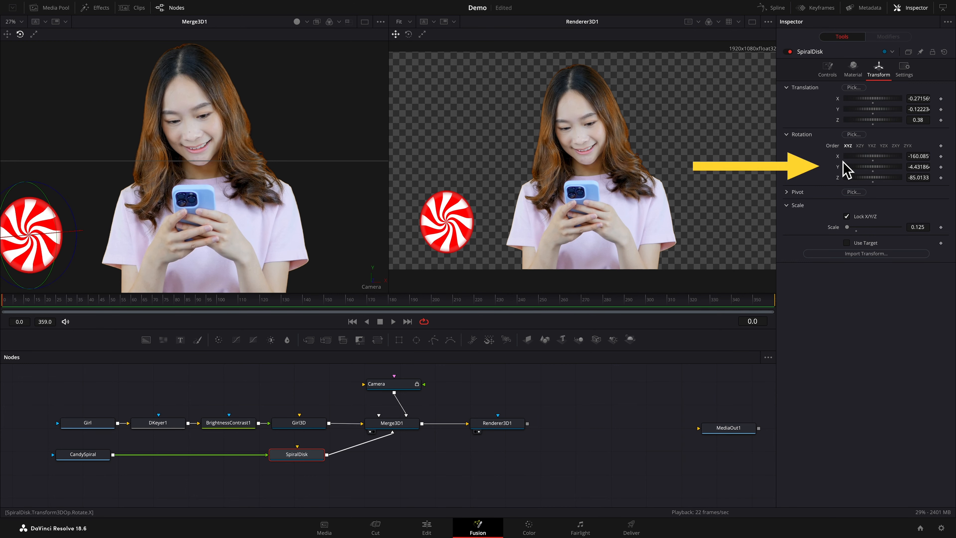
{"action": "double_click", "coordinate": [841, 156]}
{"action": "double_click", "coordinate": [838, 167]}
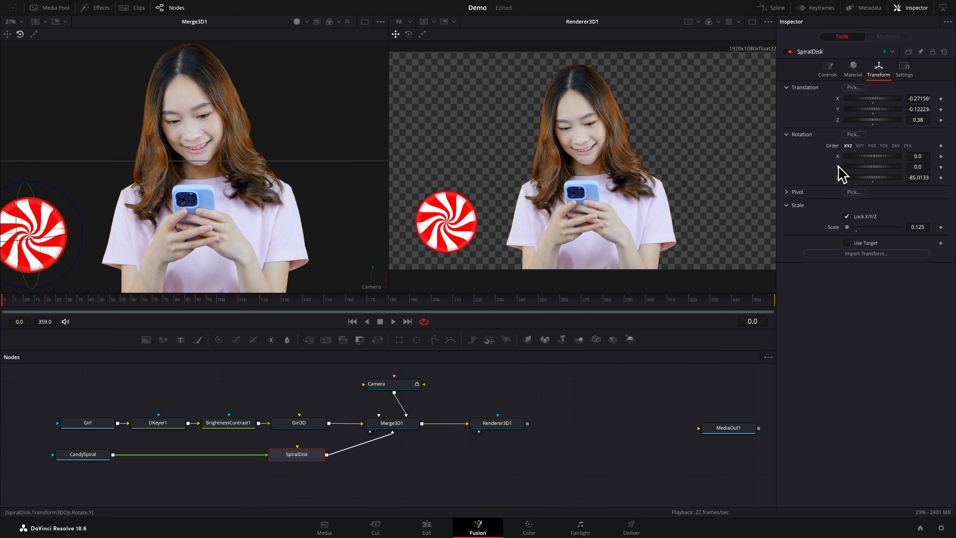
{"action": "double_click", "coordinate": [839, 179]}
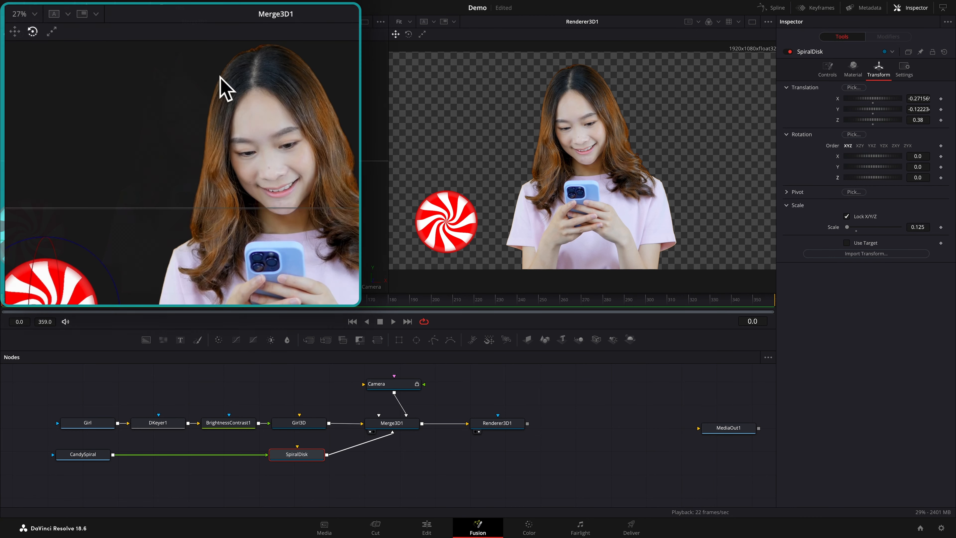
Enlarge the candy disk with the viewer's scale control to a scale of about 0.135, and return to the move control
{"action": "left_click", "coordinate": [53, 32]}
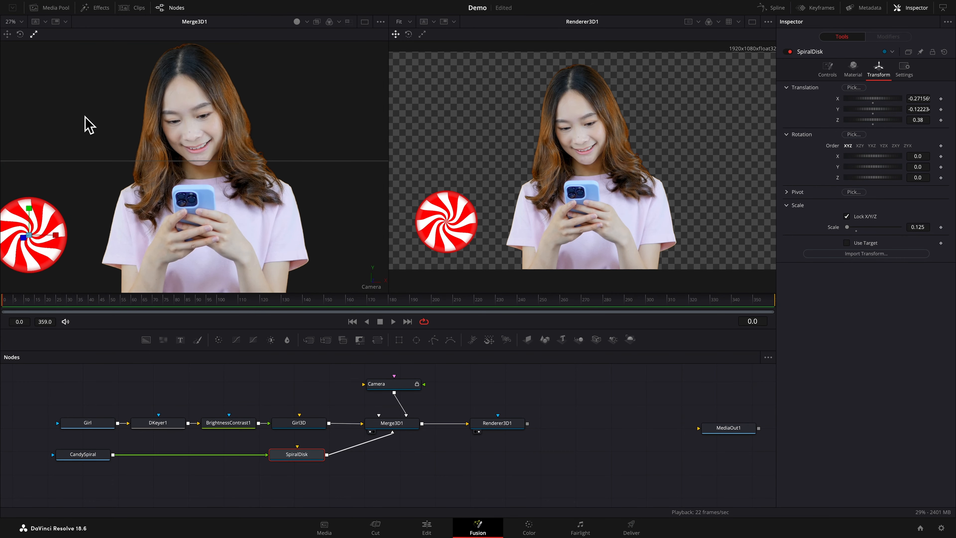
{"action": "left_click_drag", "start_coordinate": [85, 116], "coordinate": [82, 113]}
{"action": "mouse_move", "coordinate": [58, 237]}
{"action": "left_mouse_down"}
{"action": "mouse_move", "coordinate": [75, 238]}
{"action": "mouse_move", "coordinate": [56, 236]}
{"action": "left_mouse_up"}
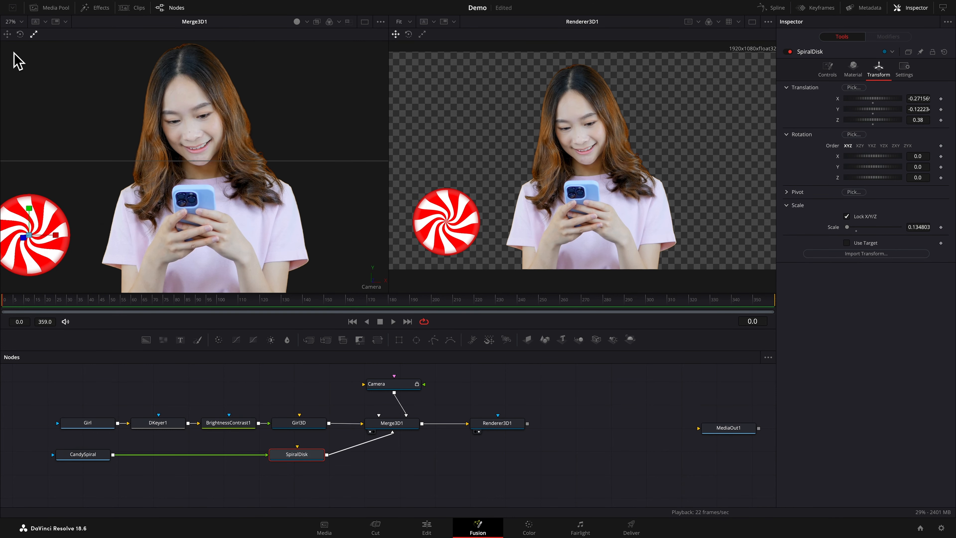
{"action": "left_click", "coordinate": [7, 35]}
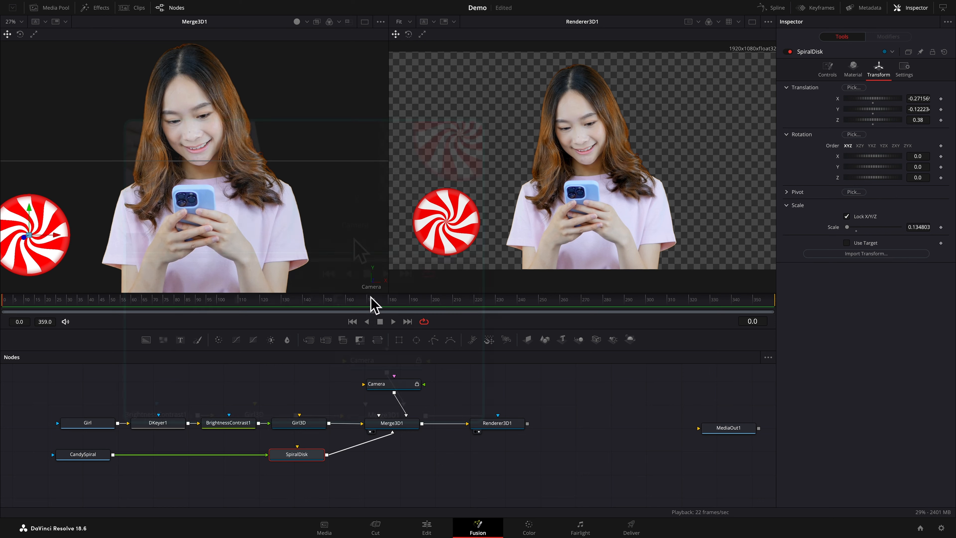
Show the Merge3D1 scene from the Top view and select Girl3D together with SpiralDisk to compare their positions
{"action": "right_click", "coordinate": [359, 231]}
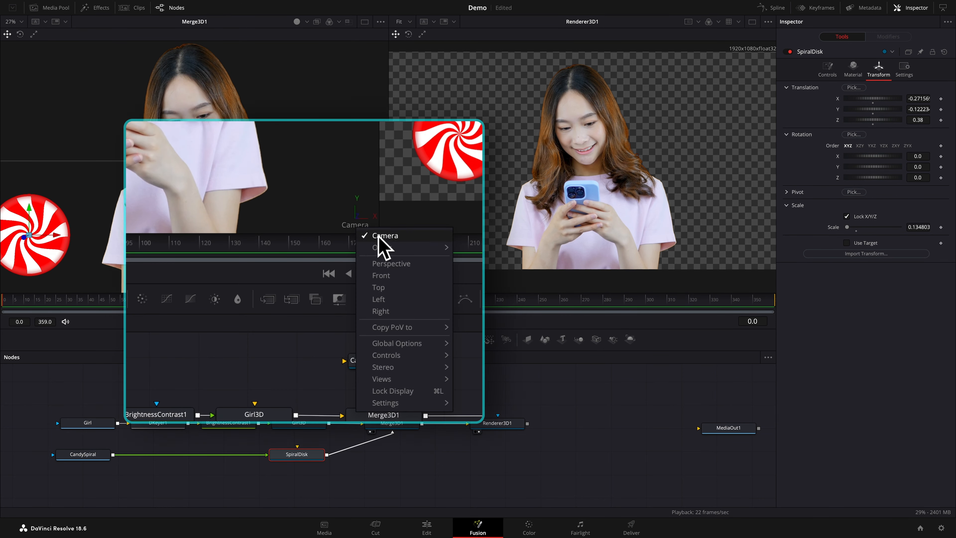
{"action": "left_click", "coordinate": [388, 292]}
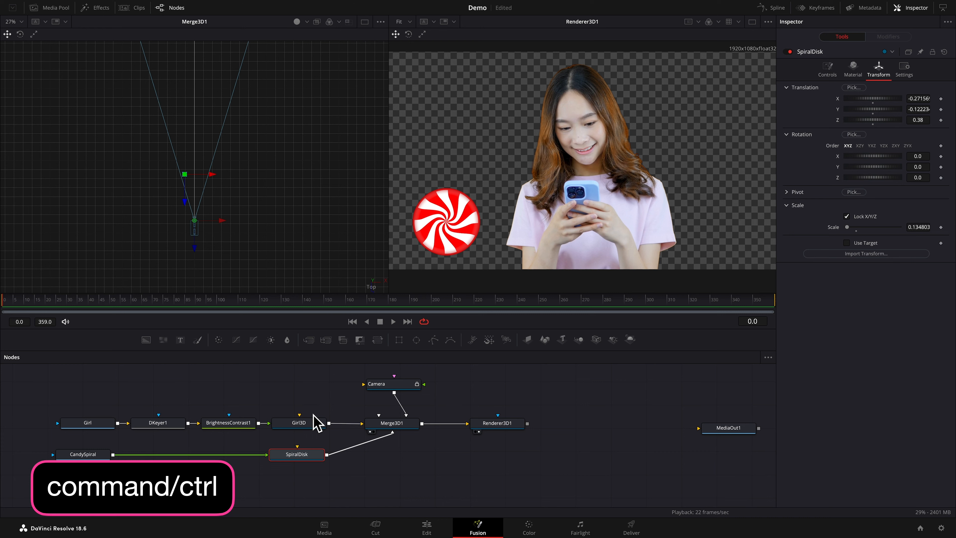
{"action": "left_click", "coordinate": [304, 422], "text": "ctrl"}
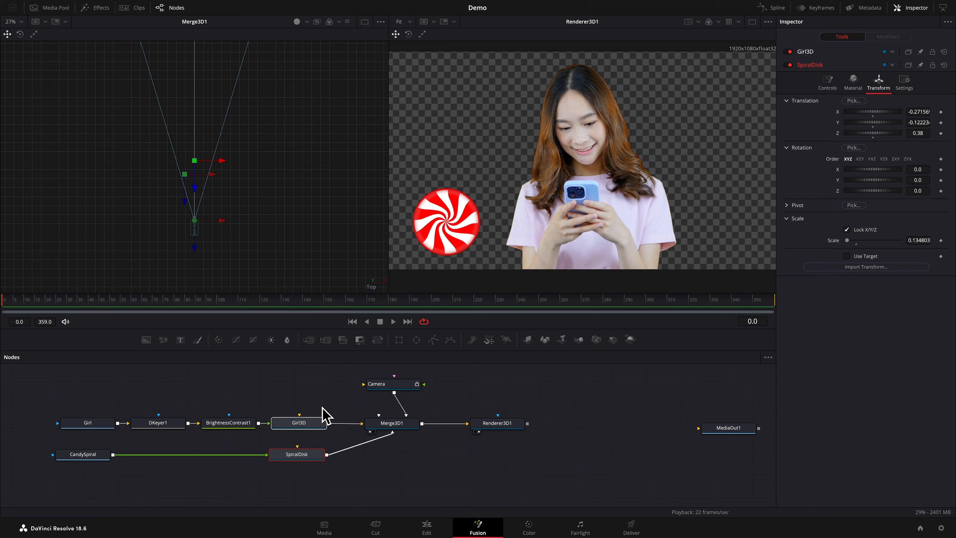
Add the red spiral background image from the Media Pool below CandySpiral, rename the node ConeDecoration and view it in the first viewer
{"action": "left_click", "coordinate": [58, 9]}
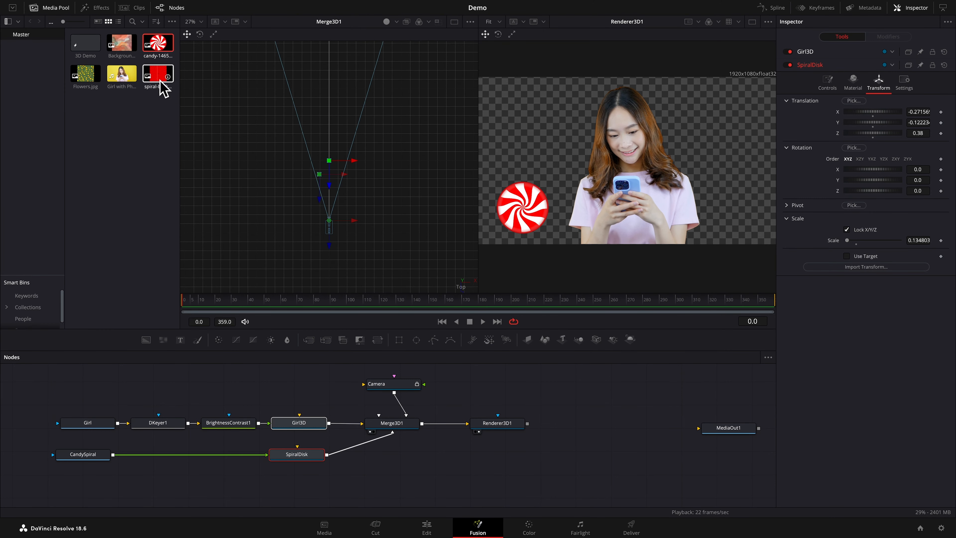
{"action": "left_click_drag", "start_coordinate": [158, 79], "coordinate": [83, 487]}
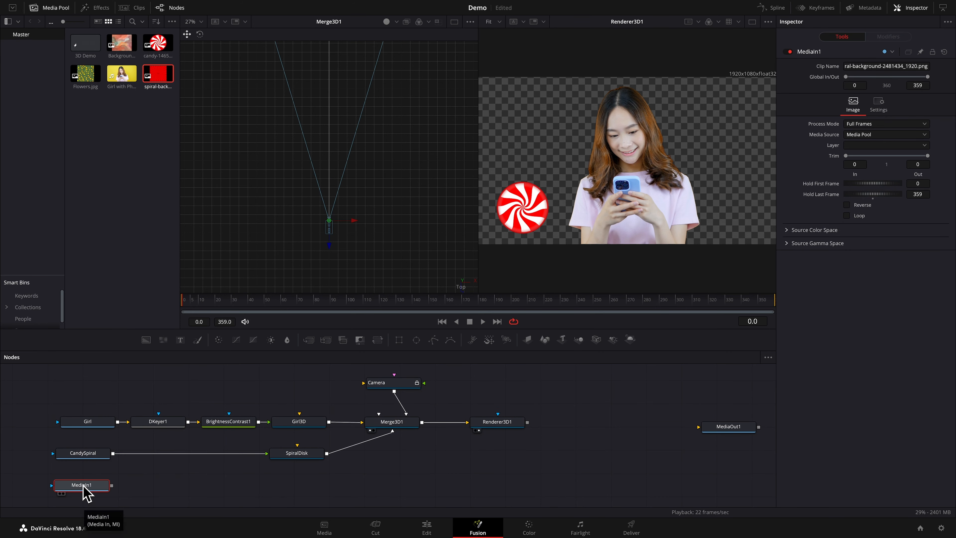
{"action": "key", "text": "F2"}
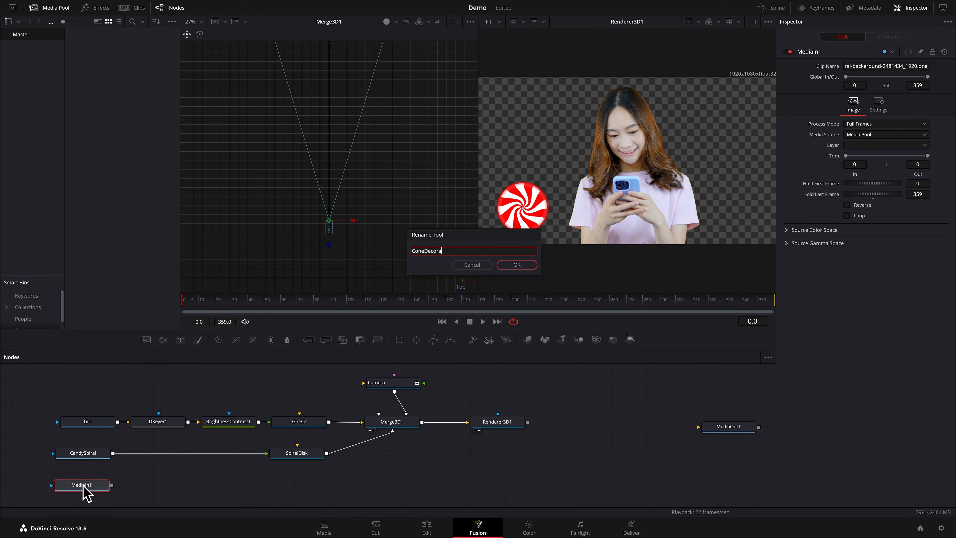
{"action": "key", "text": "Return"}
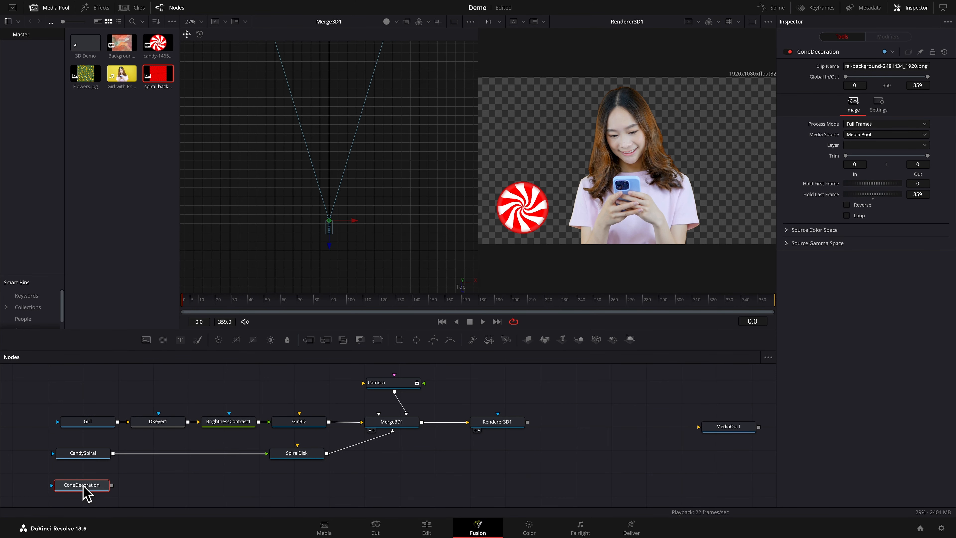
{"action": "key", "text": "1"}
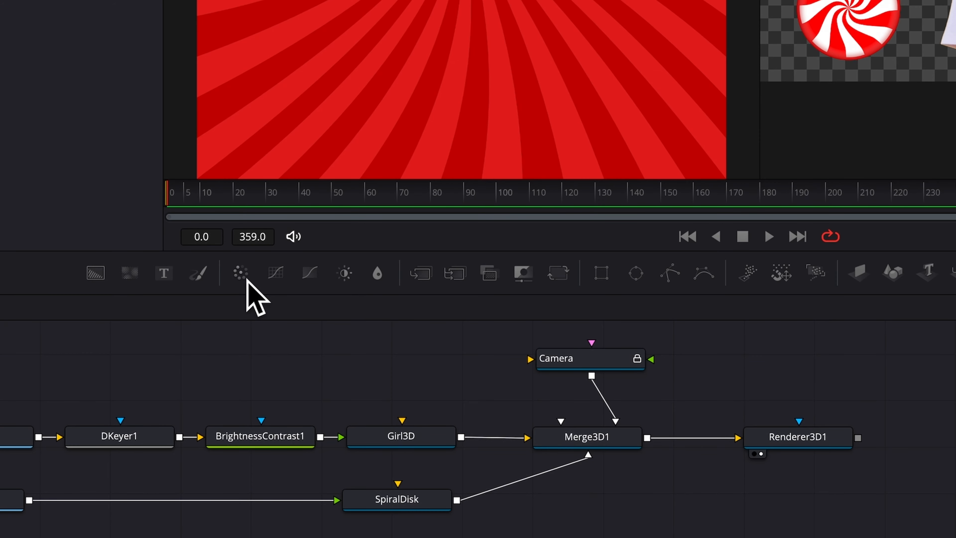
Add a Color Corrector node after ConeDecoration and show its output in the first viewer
{"action": "left_click", "coordinate": [240, 273]}
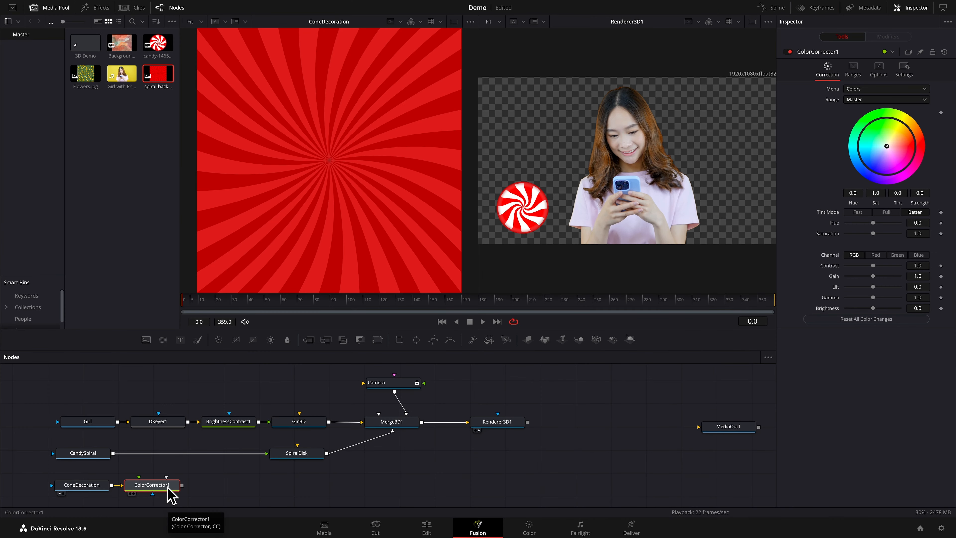
{"action": "key", "text": "1"}
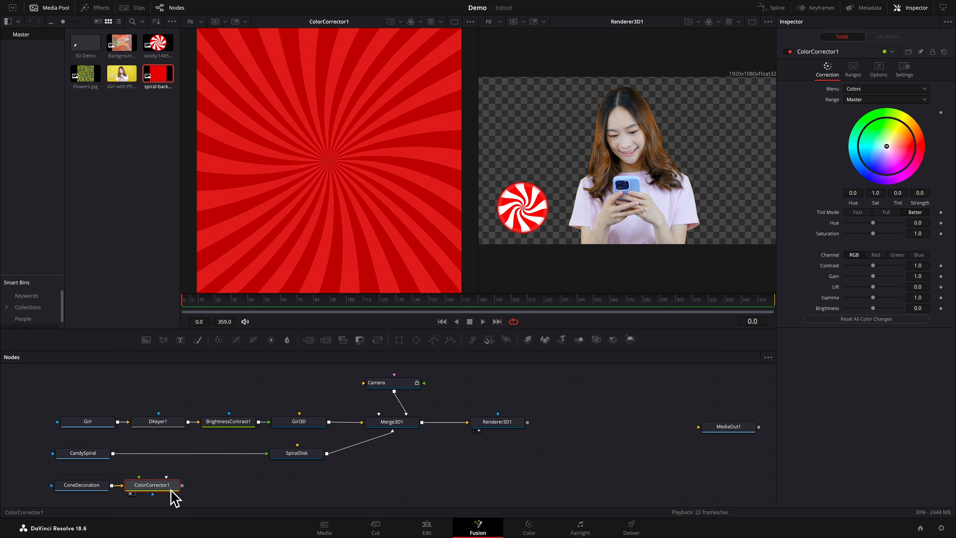
{"action": "mouse_move", "coordinate": [172, 497]}
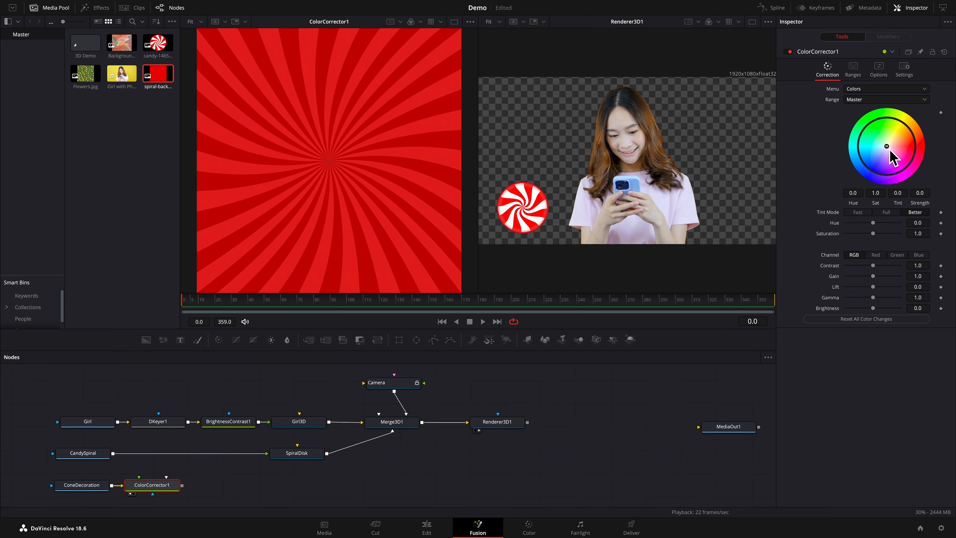
Tint the spiral image teal with tint -0.4913 and strength 0.7072, set saturation to 1.92 and contrast to 1.54, and raise the gamma
{"action": "left_click_drag", "start_coordinate": [891, 150], "coordinate": [865, 153]}
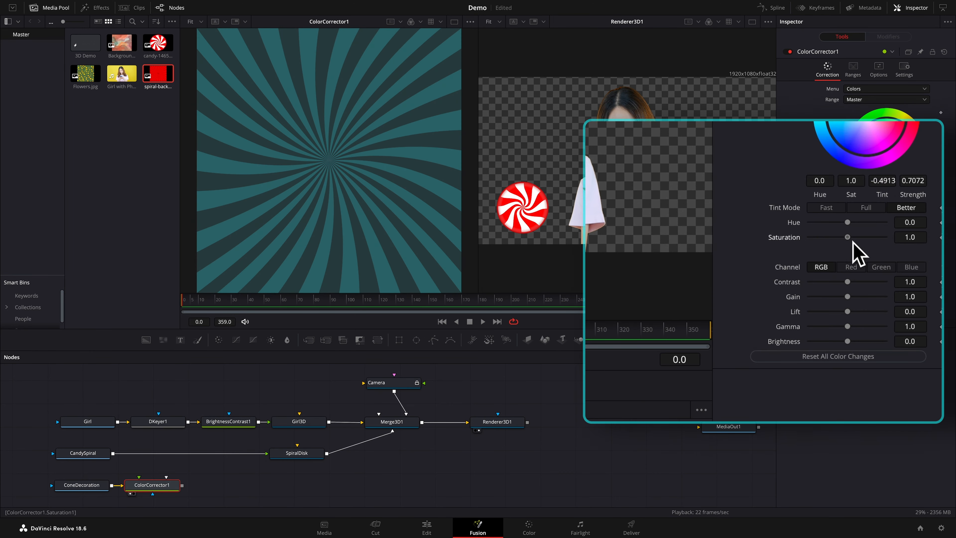
{"action": "left_click_drag", "start_coordinate": [851, 238], "coordinate": [886, 244]}
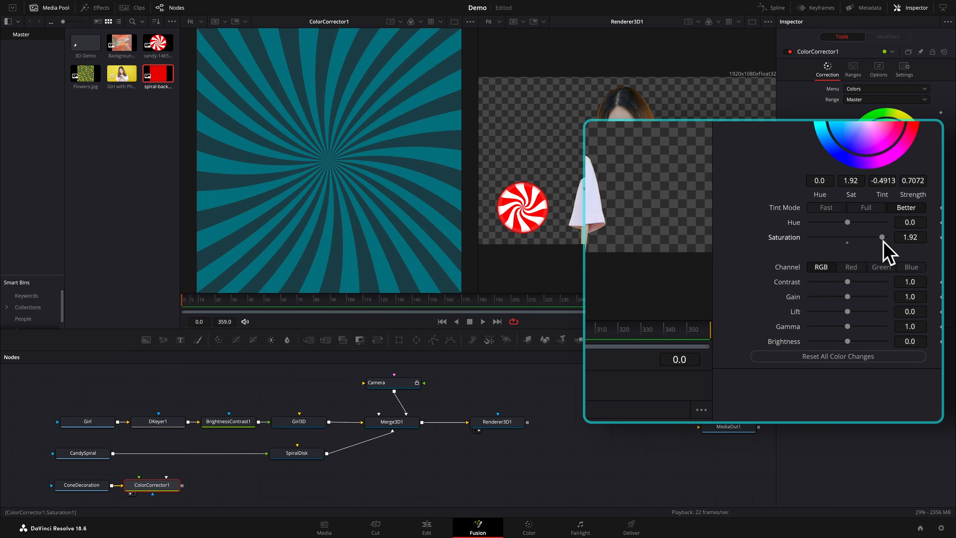
{"action": "left_click_drag", "start_coordinate": [851, 289], "coordinate": [862, 286]}
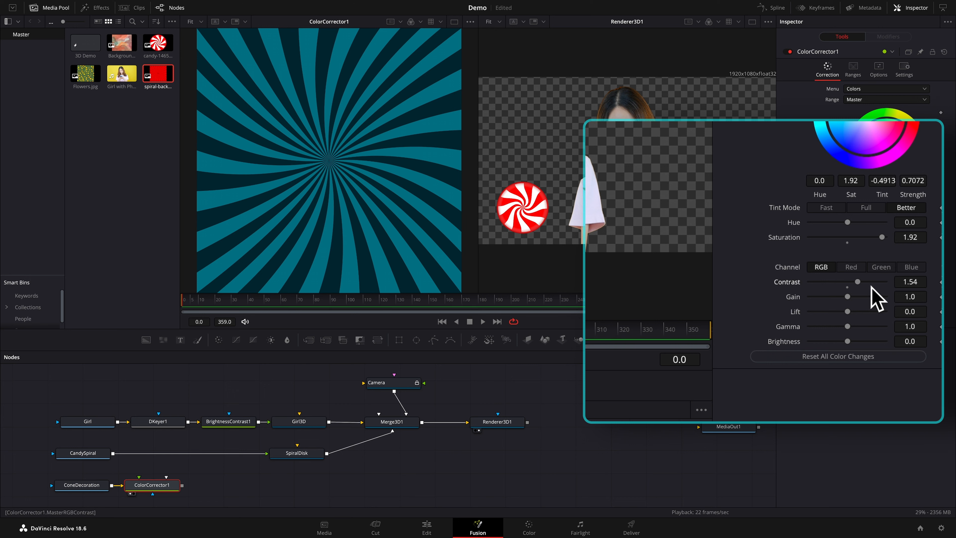
{"action": "mouse_move", "coordinate": [851, 328]}
{"action": "left_mouse_down"}
{"action": "mouse_move", "coordinate": [869, 329]}
{"action": "mouse_move", "coordinate": [860, 325]}
{"action": "left_mouse_up"}
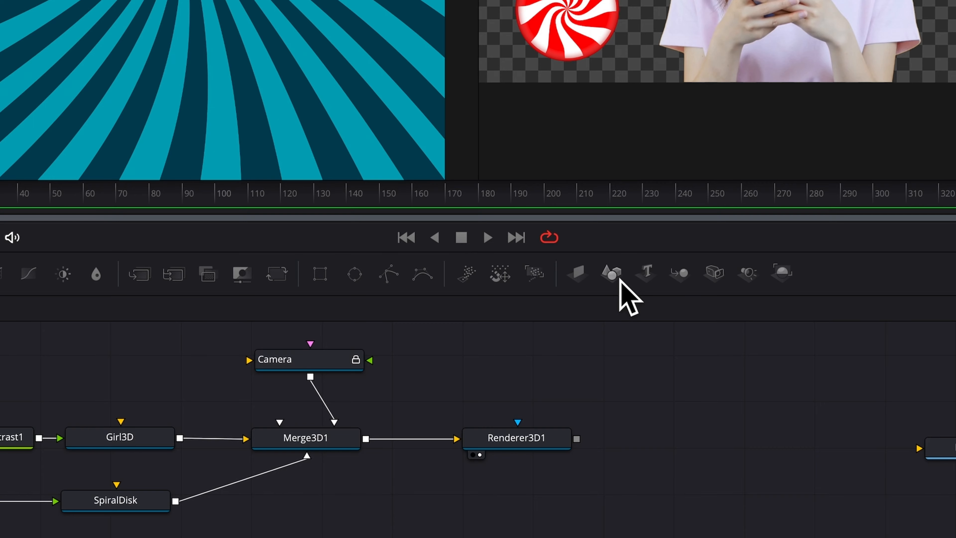
Add a Shape 3D node after ColorCorrector1, place it below SpiralDisk, rename it Cone and set its shape to Cone
{"action": "left_click", "coordinate": [617, 279]}
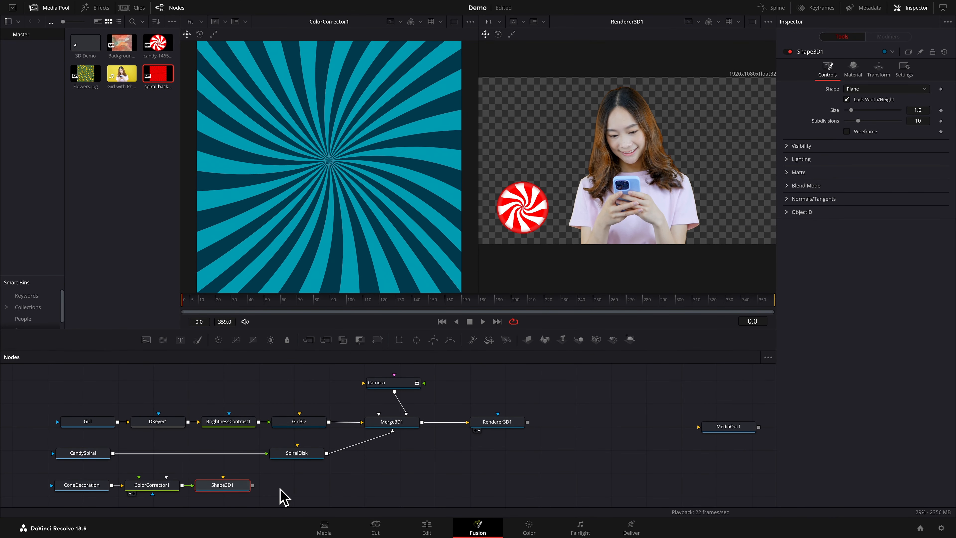
{"action": "left_click_drag", "start_coordinate": [227, 487], "coordinate": [298, 488]}
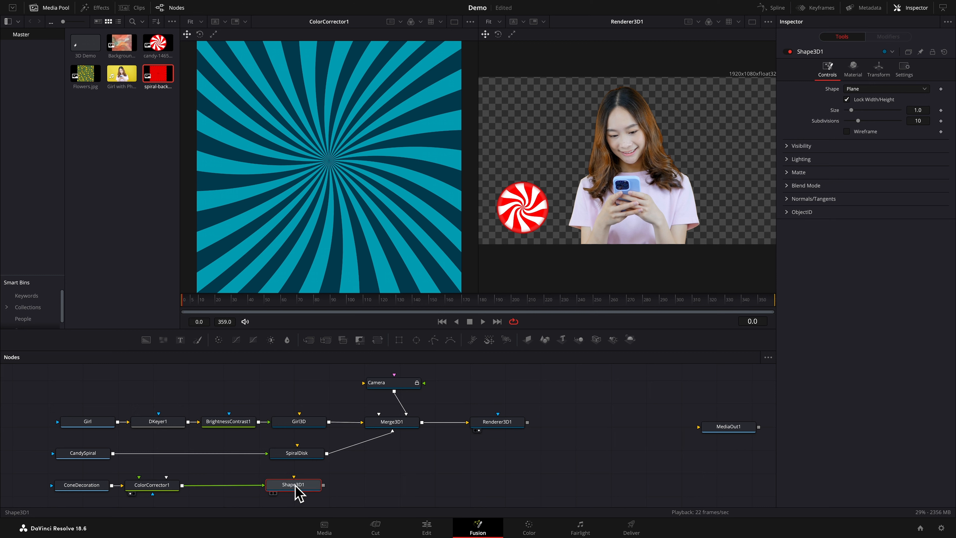
{"action": "key", "text": "F2"}
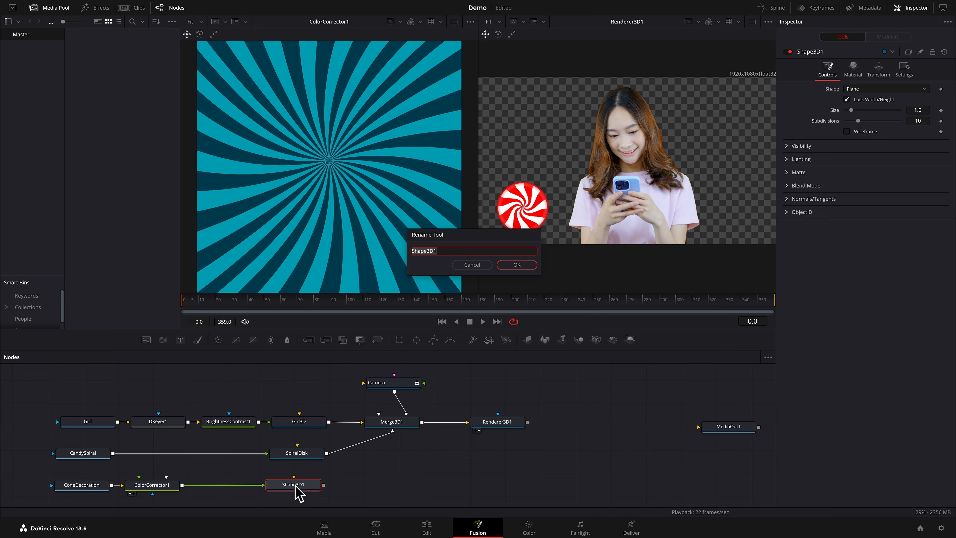
{"action": "type", "text": "Cone"}
{"action": "key", "text": "Return"}
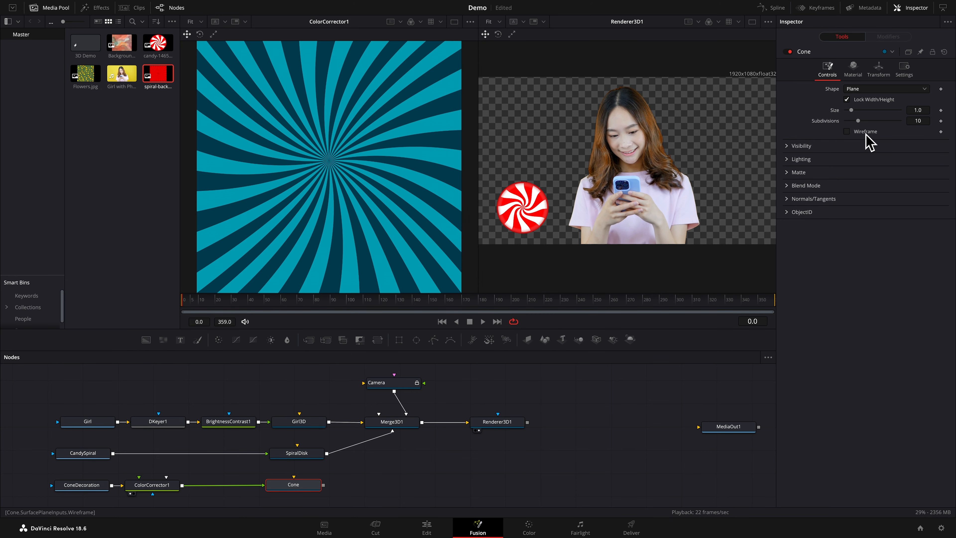
{"action": "left_click", "coordinate": [897, 105]}
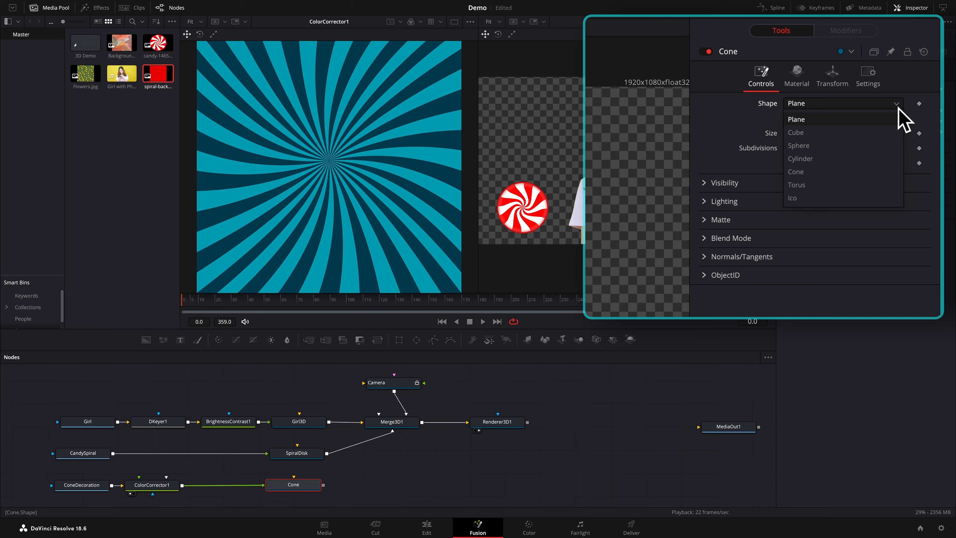
{"action": "left_click", "coordinate": [800, 174]}
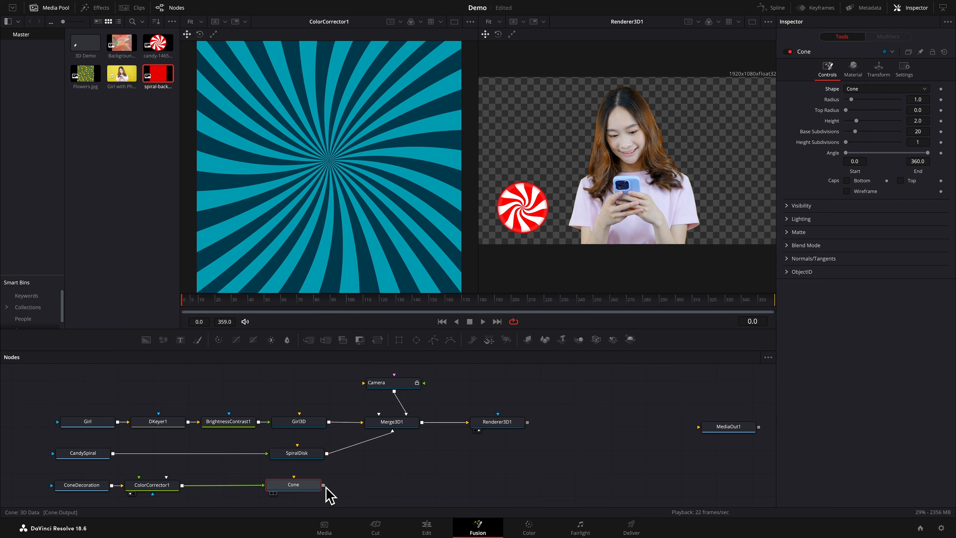
Connect Cone to Merge3D1, and set the cone's base and height subdivisions to 100 and its scale to 0.206
{"action": "left_click_drag", "start_coordinate": [328, 489], "coordinate": [394, 423]}
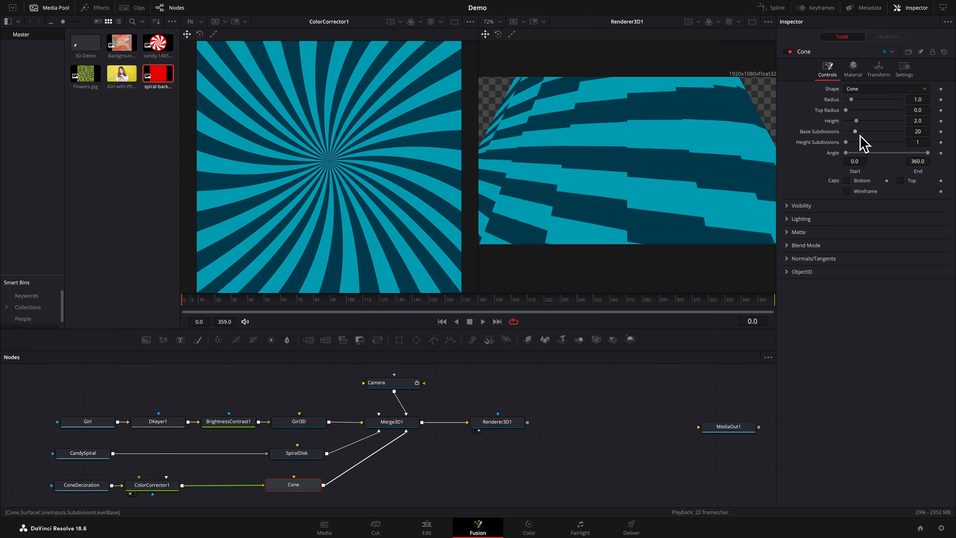
{"action": "left_click_drag", "start_coordinate": [855, 131], "coordinate": [913, 151]}
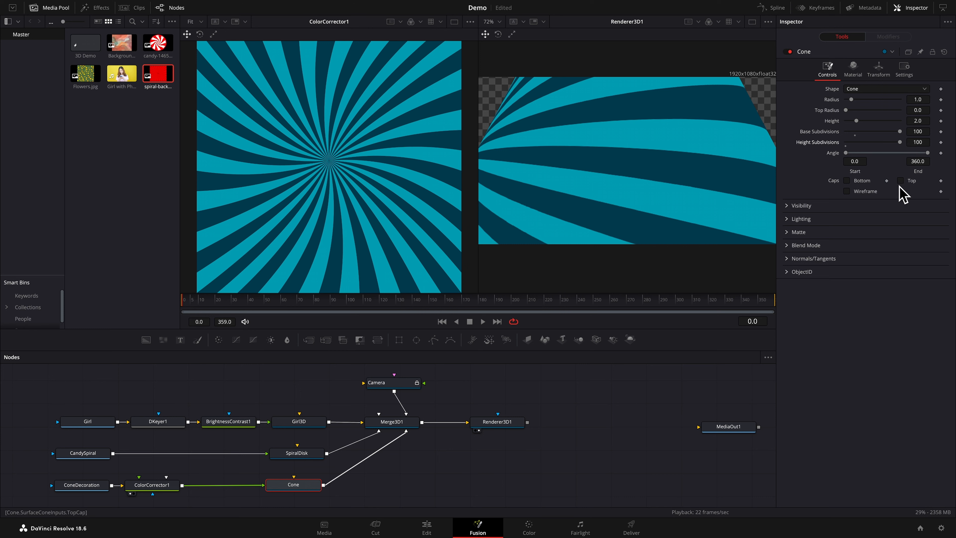
{"action": "left_click", "coordinate": [881, 75]}
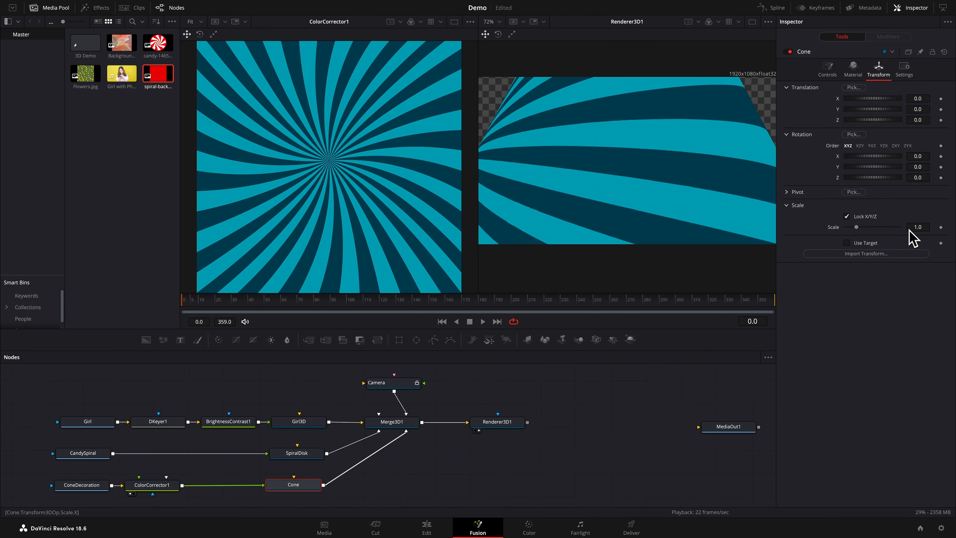
{"action": "left_click_drag", "start_coordinate": [917, 227], "coordinate": [864, 227]}
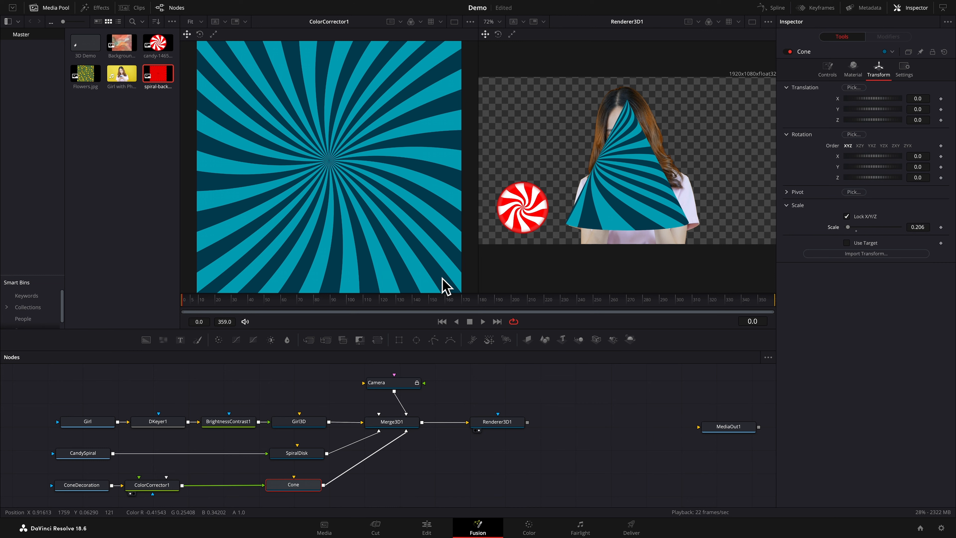
Show Merge3D1 in the first viewer from the Camera view and hide the Media Pool
{"action": "left_click", "coordinate": [390, 428]}
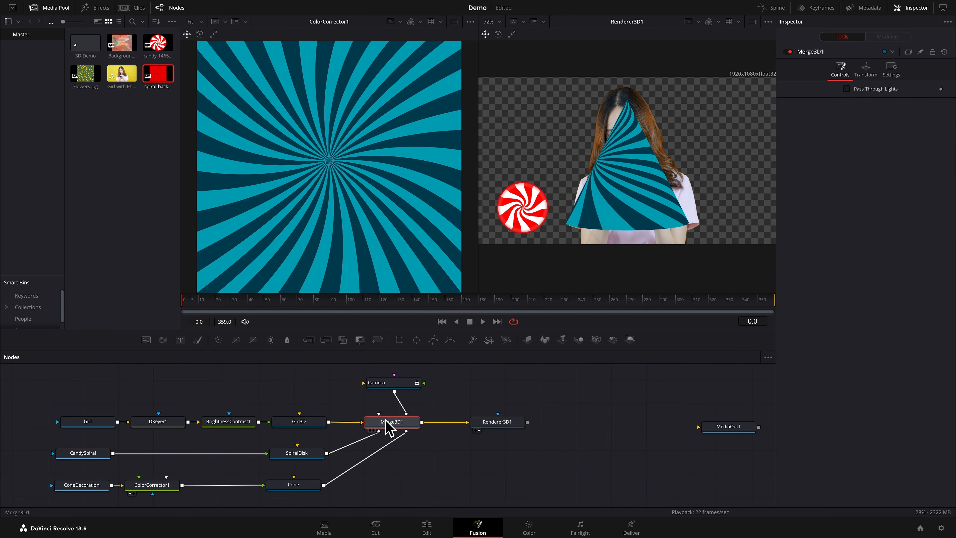
{"action": "key", "text": "1"}
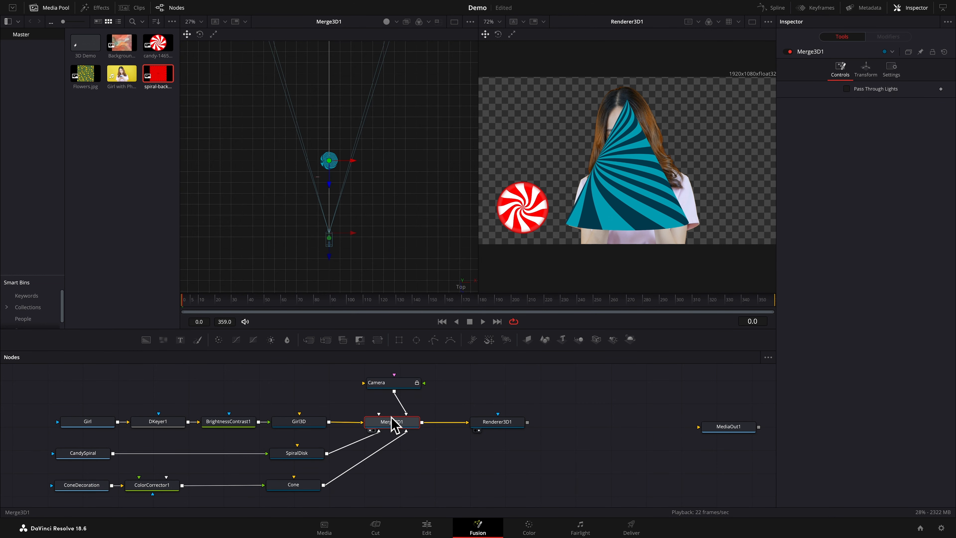
{"action": "right_click", "coordinate": [464, 288]}
{"action": "left_click", "coordinate": [481, 293]}
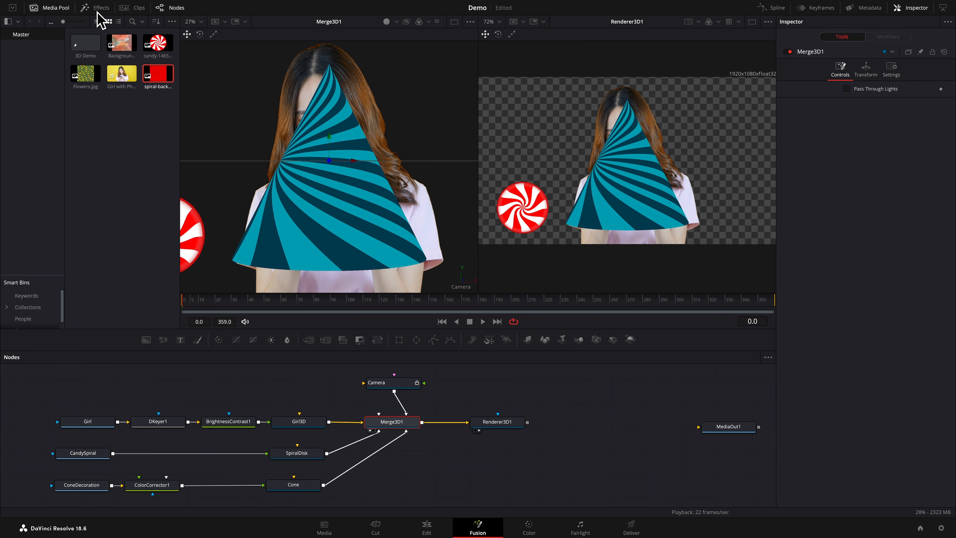
{"action": "left_click", "coordinate": [58, 8]}
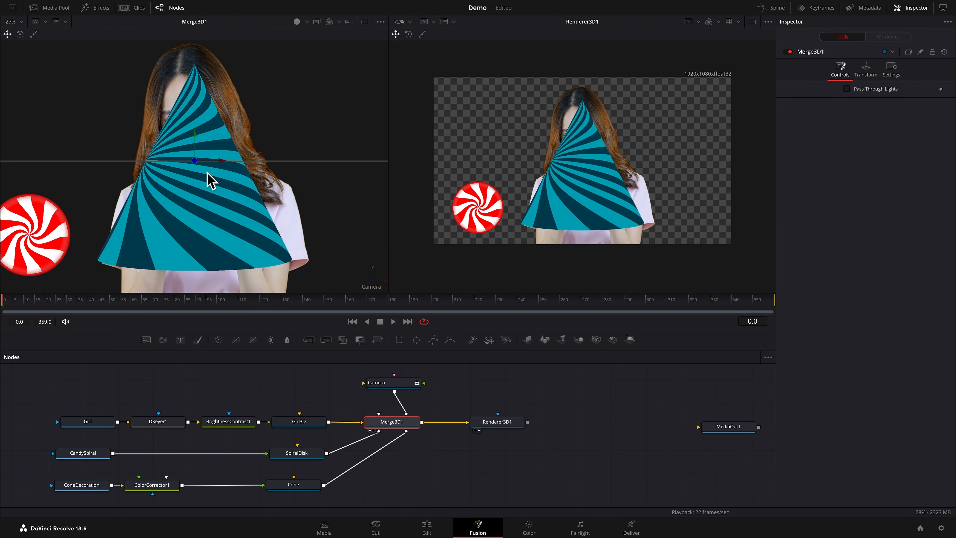
Move the cone to the girl's upper left, at about X -0.468, Y 0.294 and Z -1.25, and shrink it slightly
{"action": "left_click", "coordinate": [303, 484]}
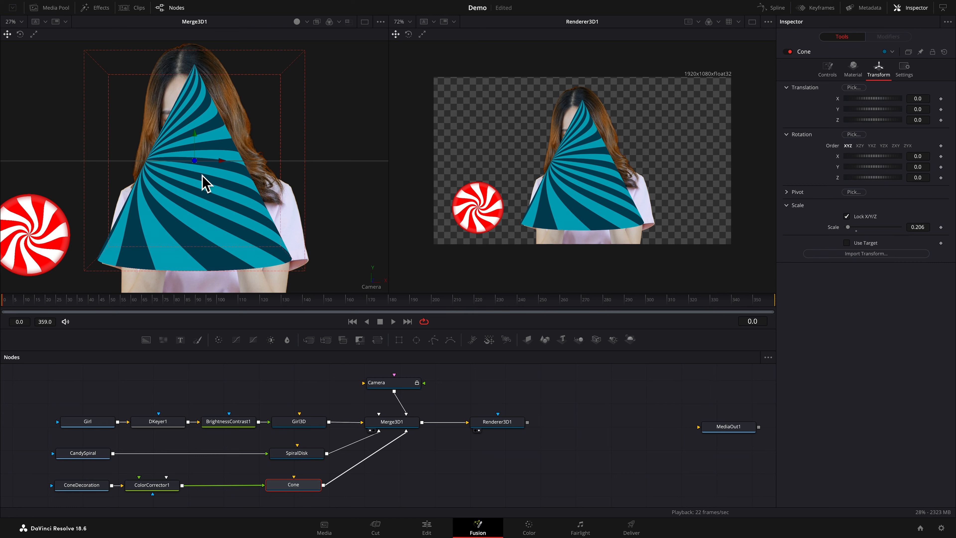
{"action": "left_click_drag", "start_coordinate": [197, 162], "coordinate": [53, 58]}
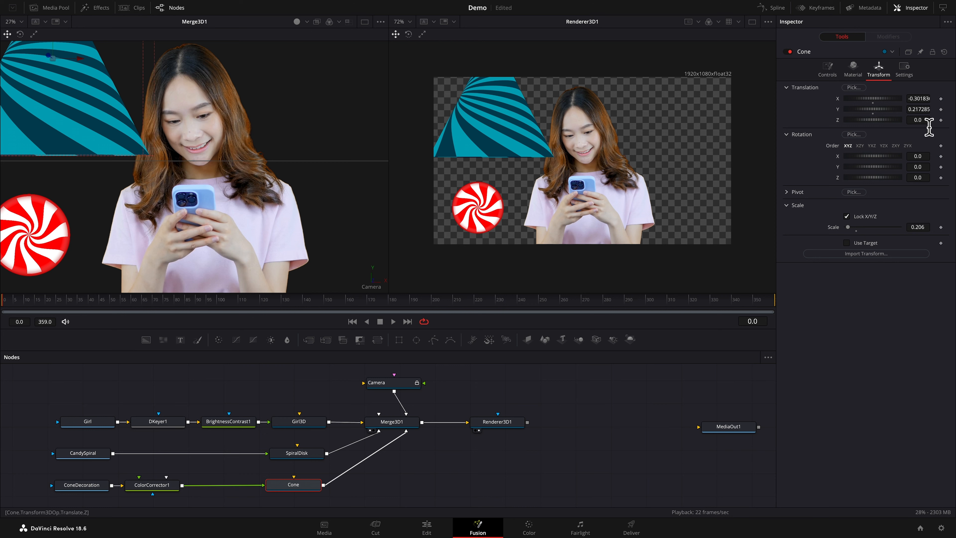
{"action": "left_click_drag", "start_coordinate": [927, 120], "coordinate": [877, 121]}
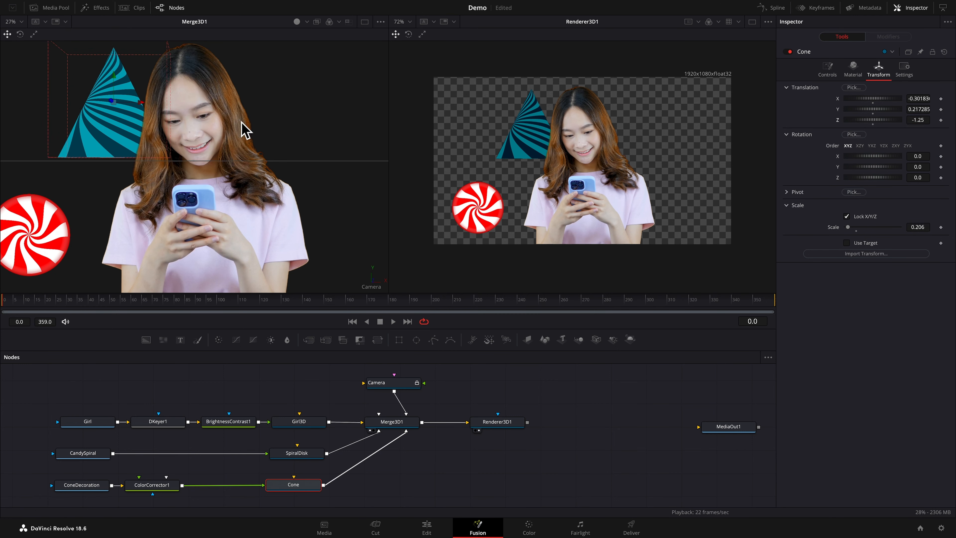
{"action": "left_click_drag", "start_coordinate": [116, 106], "coordinate": [74, 85]}
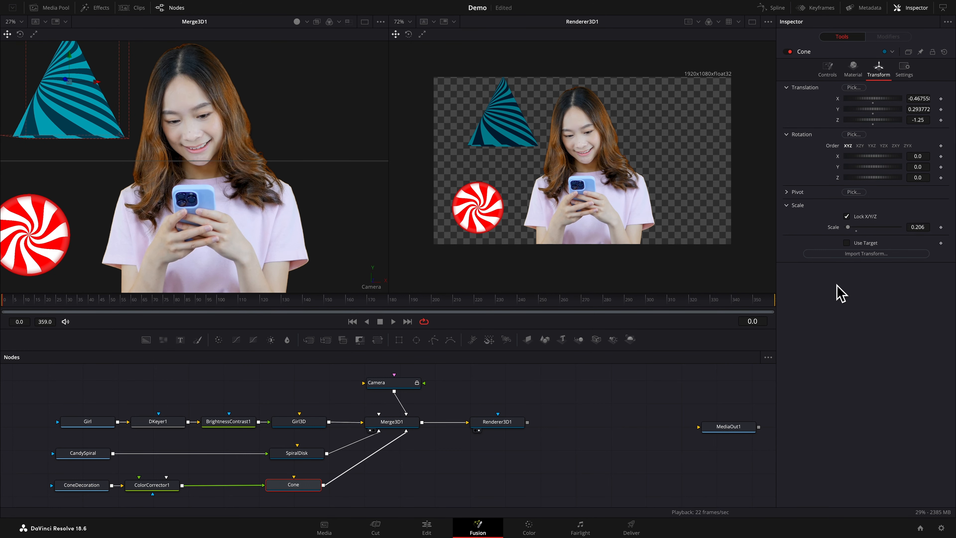
{"action": "mouse_move", "coordinate": [928, 227]}
{"action": "left_mouse_down"}
{"action": "mouse_move", "coordinate": [905, 227]}
{"action": "mouse_move", "coordinate": [921, 233]}
{"action": "left_mouse_up"}
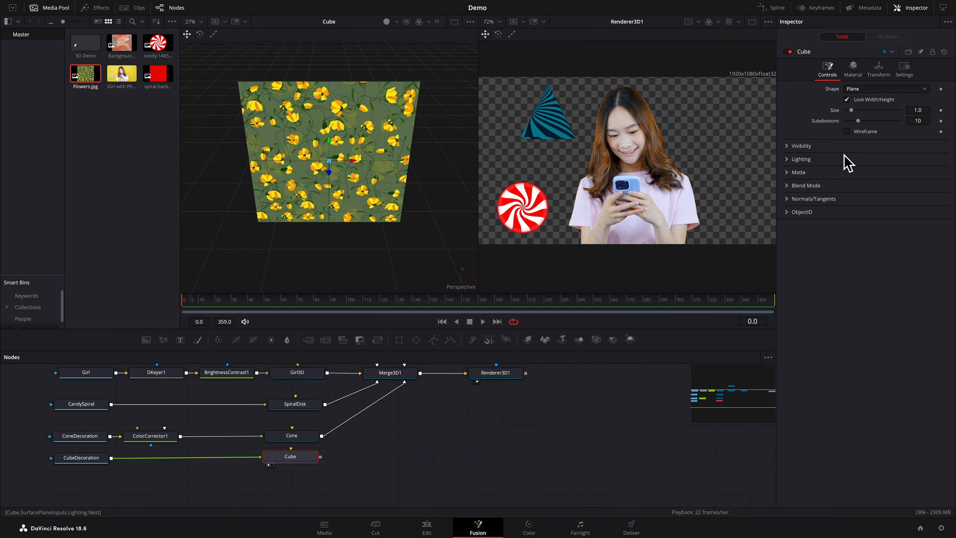
Set the Cube node's shape to Cube and connect its output to Merge3D1
{"action": "left_click", "coordinate": [925, 89]}
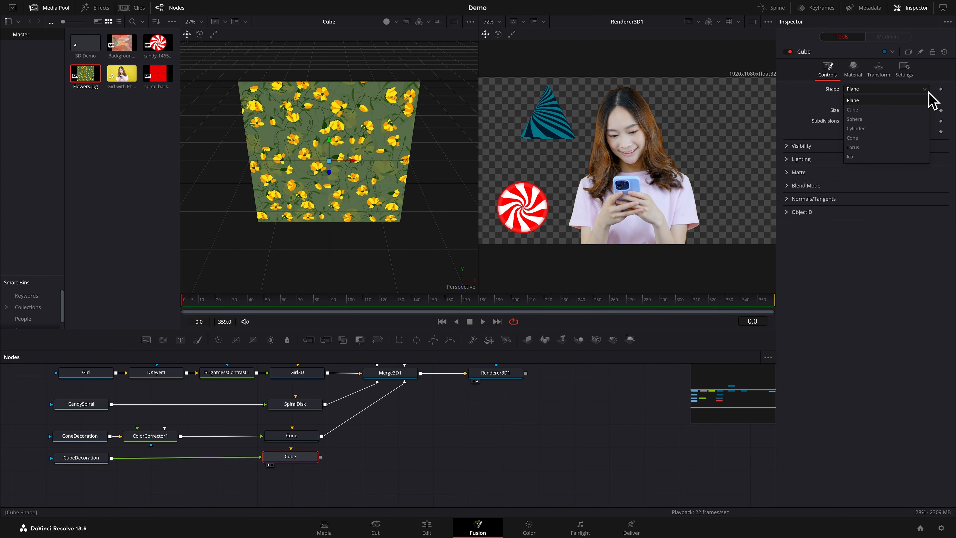
{"action": "left_click", "coordinate": [852, 109]}
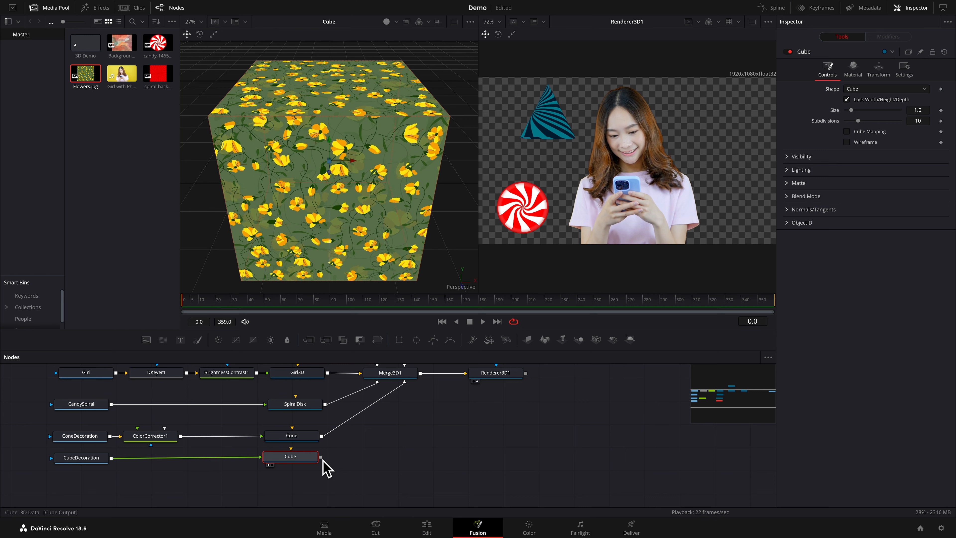
{"action": "left_click_drag", "start_coordinate": [320, 457], "coordinate": [398, 376]}
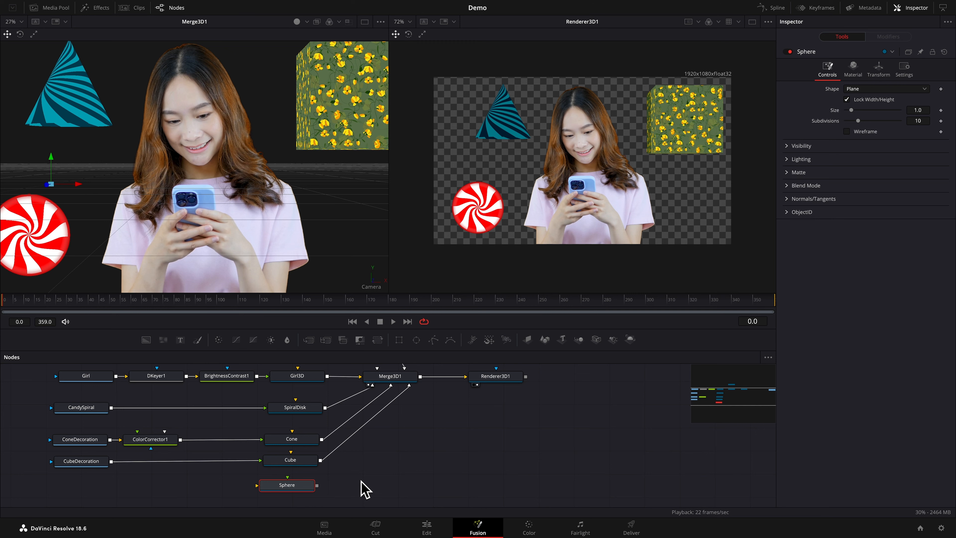
Set the Sphere node's shape to Sphere and show it in the first viewer
{"action": "left_click", "coordinate": [923, 89]}
{"action": "left_click", "coordinate": [858, 120]}
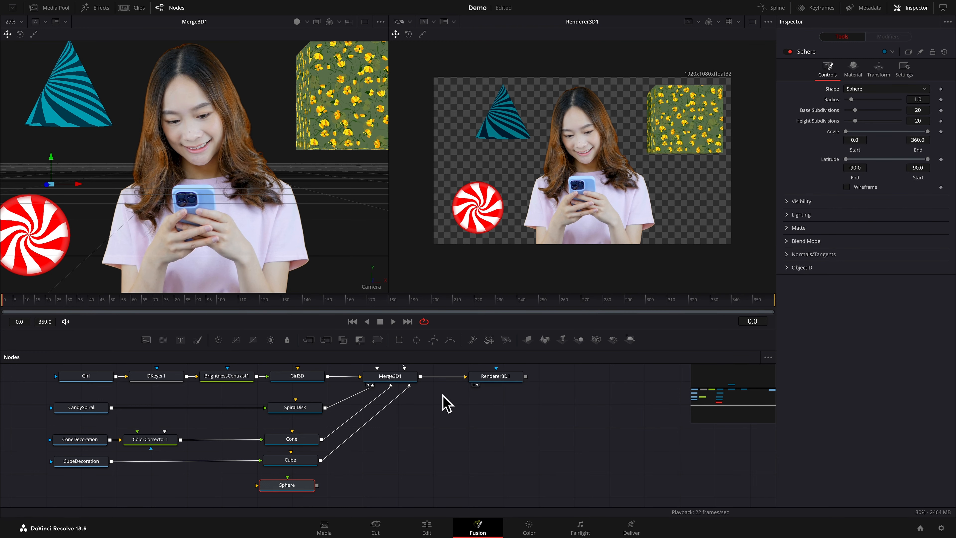
{"action": "key", "text": "1"}
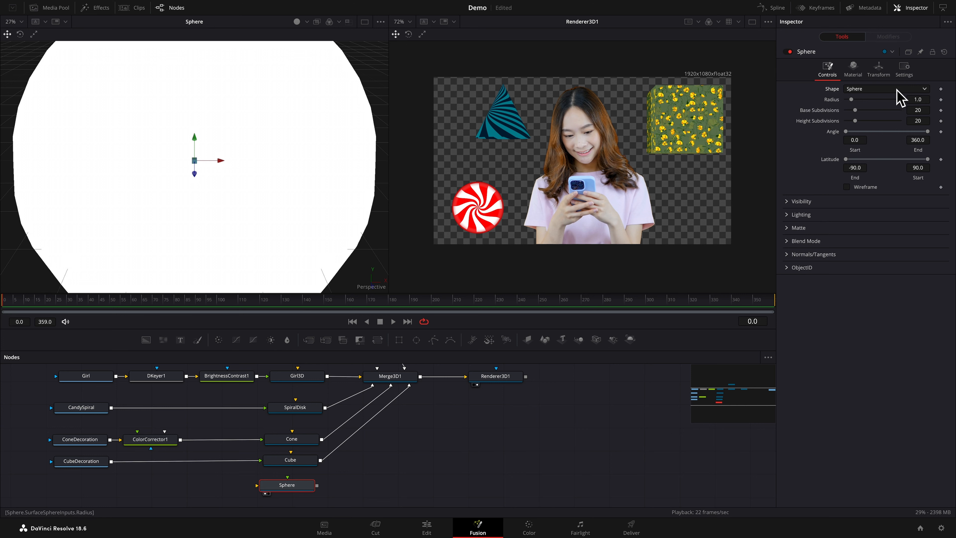
Scale the sphere down to 0.71 and set its base and height subdivisions to 100
{"action": "left_click", "coordinate": [881, 72]}
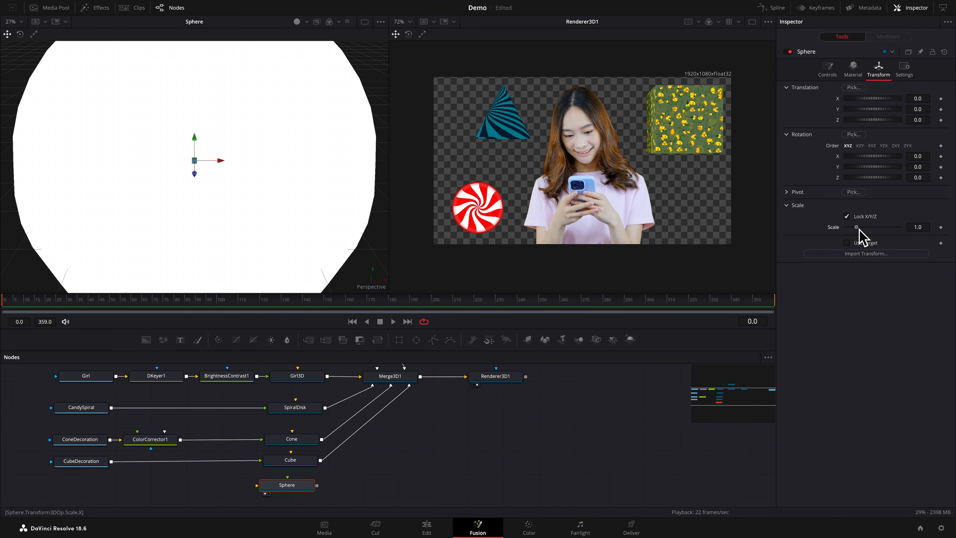
{"action": "left_click_drag", "start_coordinate": [859, 228], "coordinate": [858, 238]}
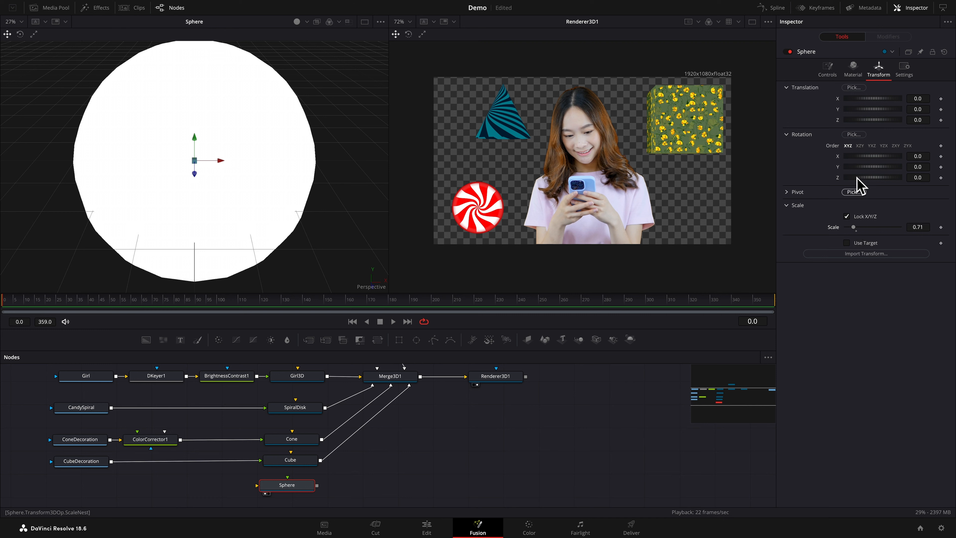
{"action": "left_click", "coordinate": [827, 71]}
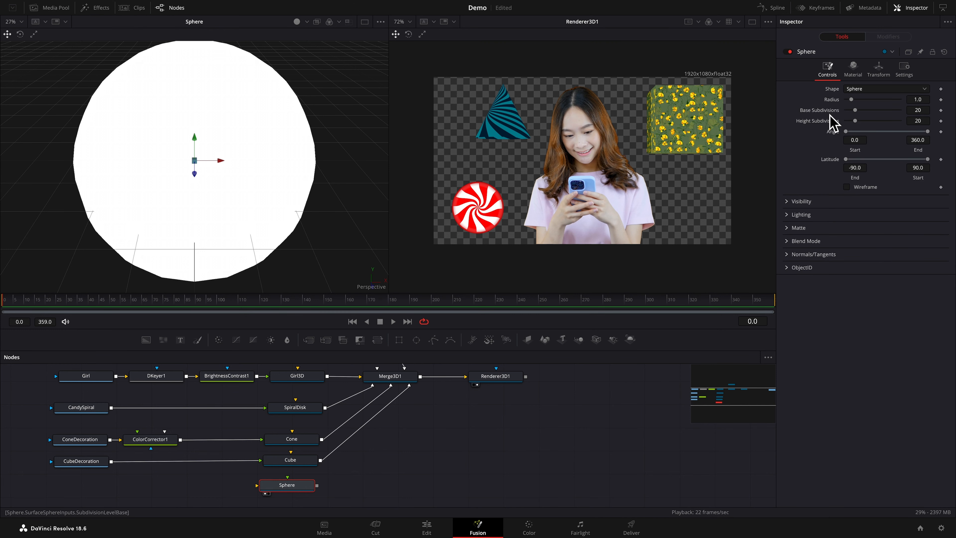
{"action": "left_click_drag", "start_coordinate": [901, 114], "coordinate": [913, 114]}
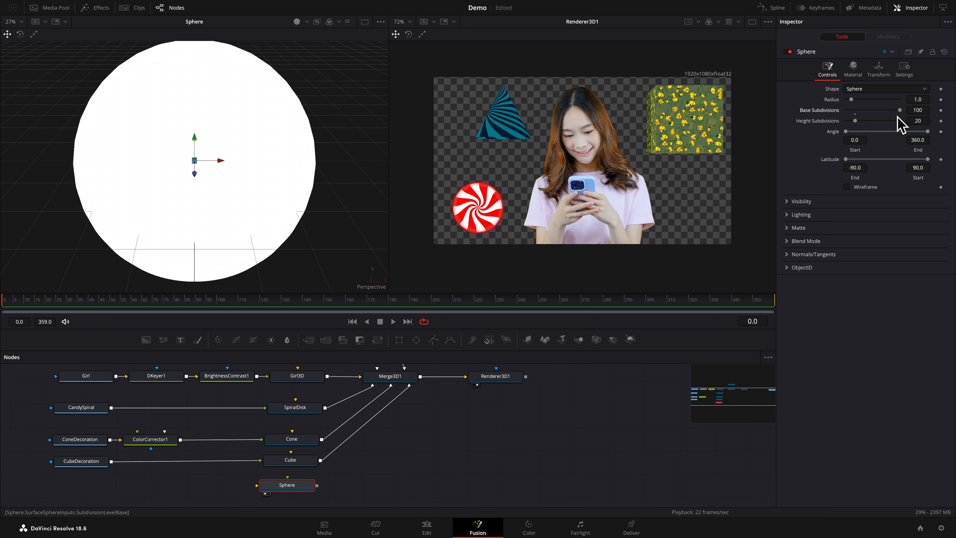
{"action": "left_click_drag", "start_coordinate": [854, 121], "coordinate": [910, 128]}
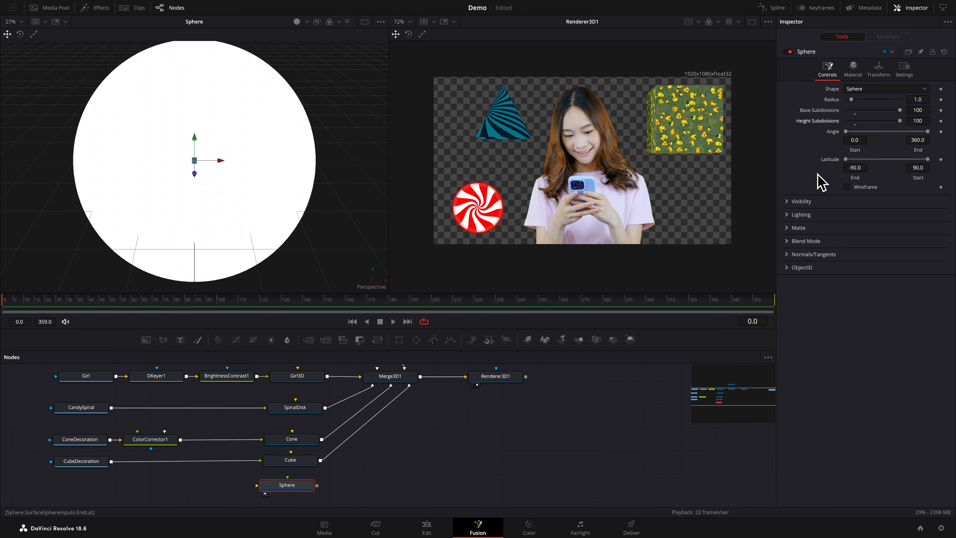
Add the Glass Dot shader from the Fusion shader templates beside Sphere and connect it to the sphere's material input
{"action": "left_click", "coordinate": [99, 8]}
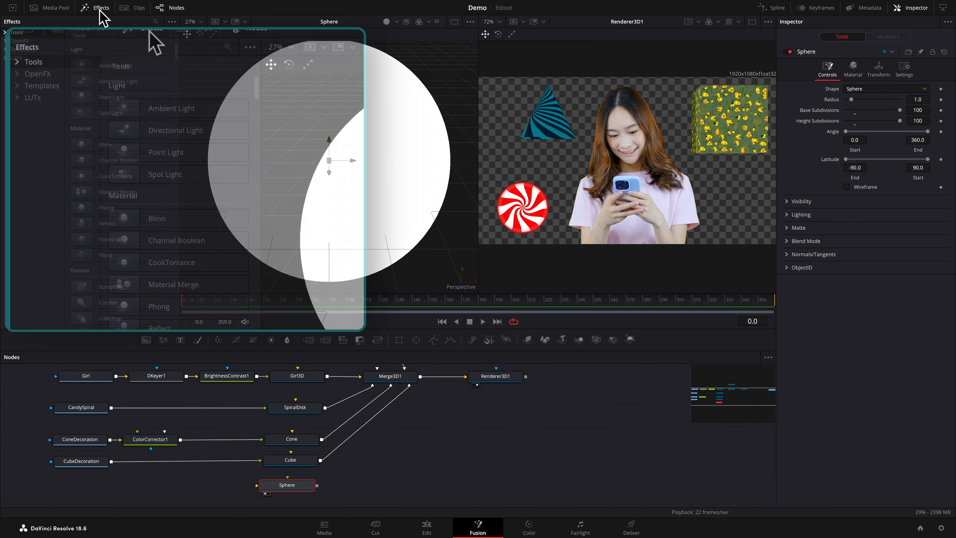
{"action": "left_click", "coordinate": [19, 49]}
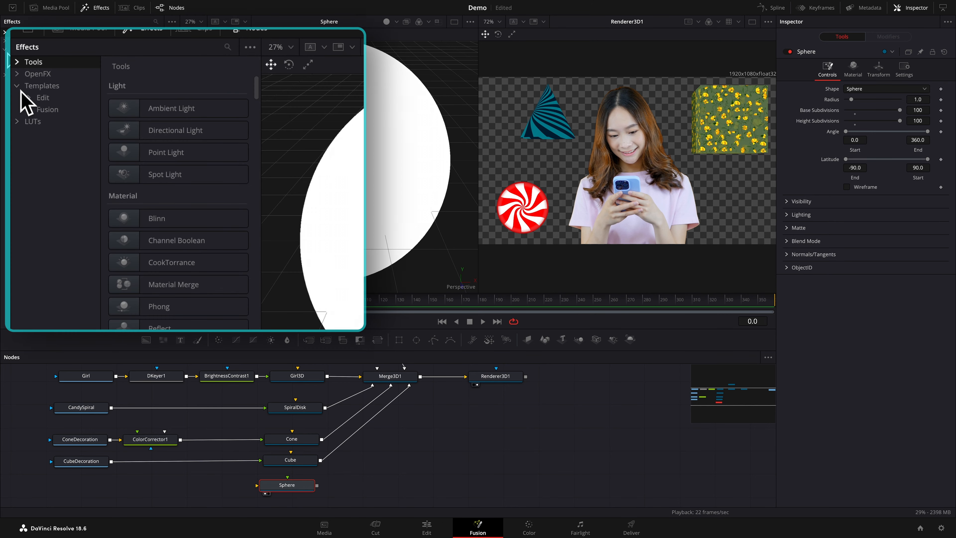
{"action": "left_click", "coordinate": [35, 110]}
{"action": "left_click", "coordinate": [63, 195]}
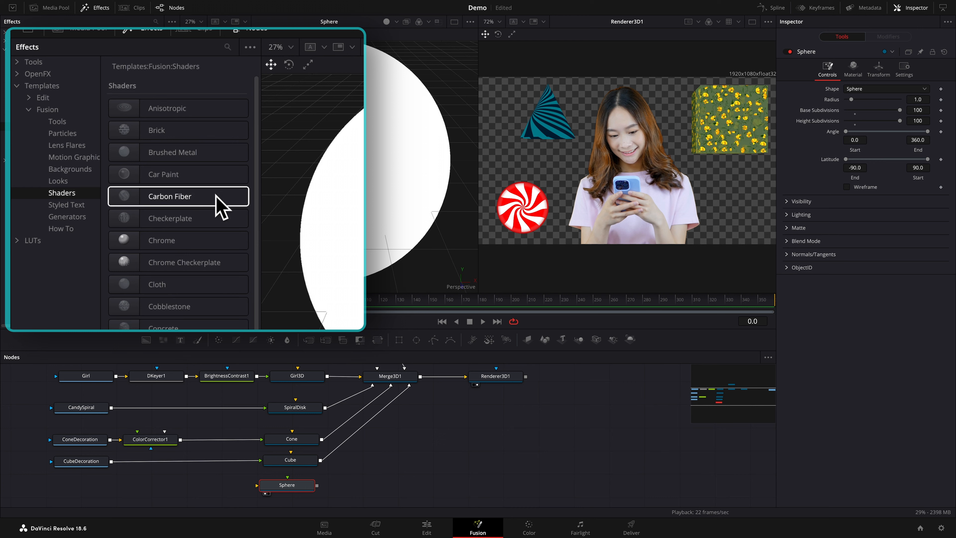
{"action": "scroll", "coordinate": [215, 194], "scroll_direction": "down", "scroll_amount": 5}
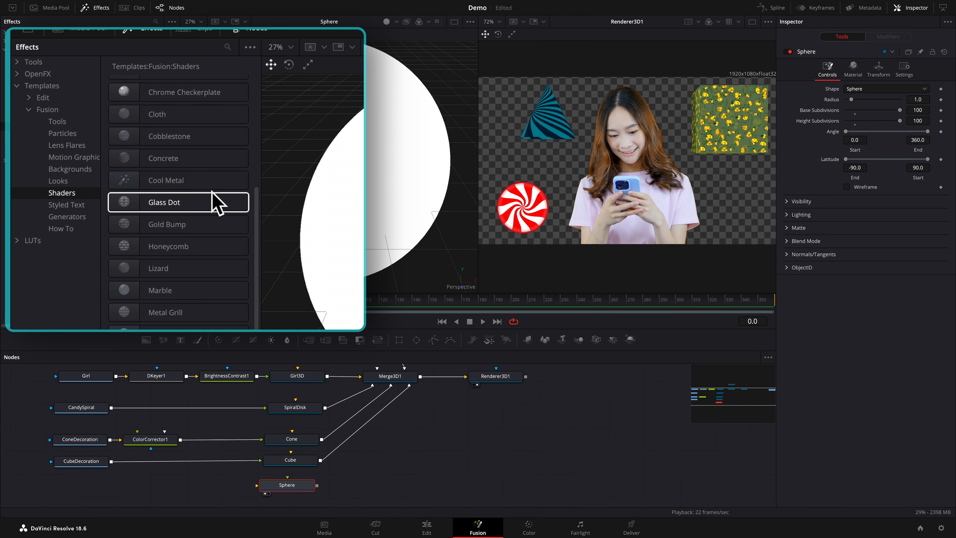
{"action": "scroll", "coordinate": [216, 203], "scroll_direction": "down", "scroll_amount": 2}
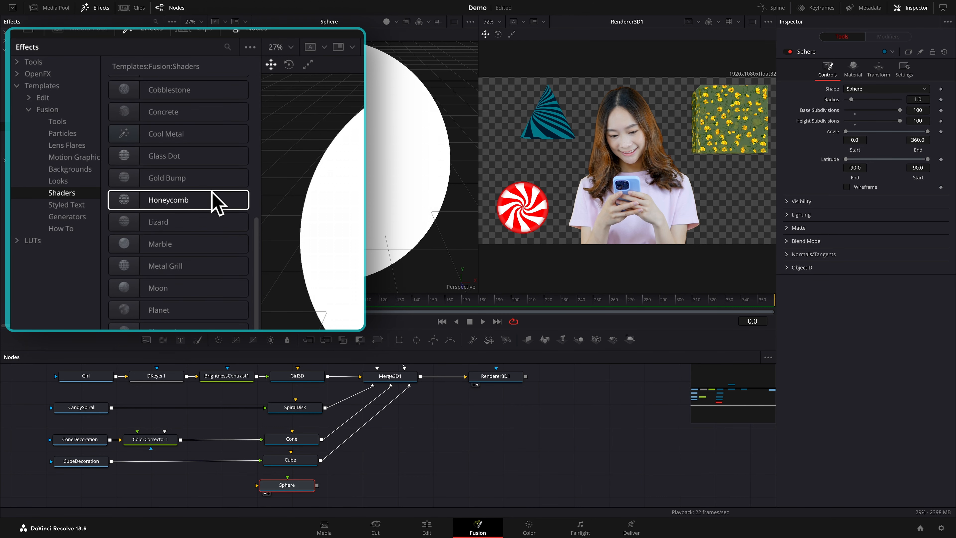
{"action": "scroll", "coordinate": [217, 202], "scroll_direction": "up", "scroll_amount": 3}
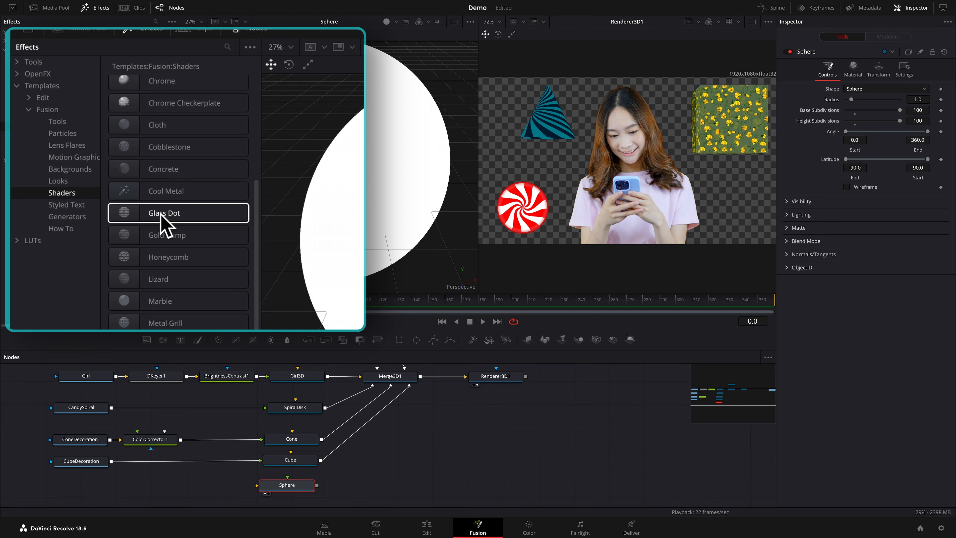
{"action": "left_click_drag", "start_coordinate": [189, 215], "coordinate": [210, 496]}
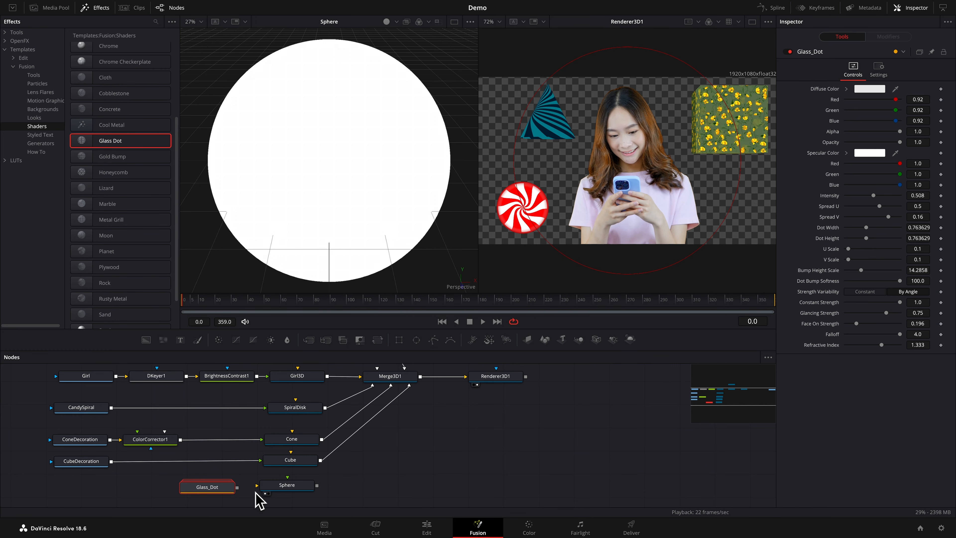
{"action": "left_click_drag", "start_coordinate": [238, 488], "coordinate": [275, 488]}
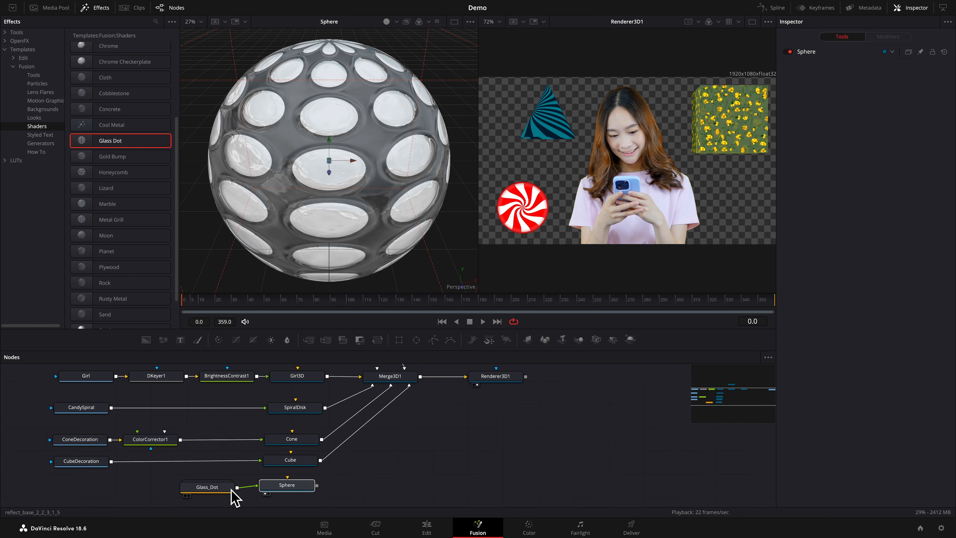
Set the Glass_Dot shader's face on strength to 0.504 and its dot bump softness to 75.6
{"action": "left_click_drag", "start_coordinate": [224, 489], "coordinate": [223, 489]}
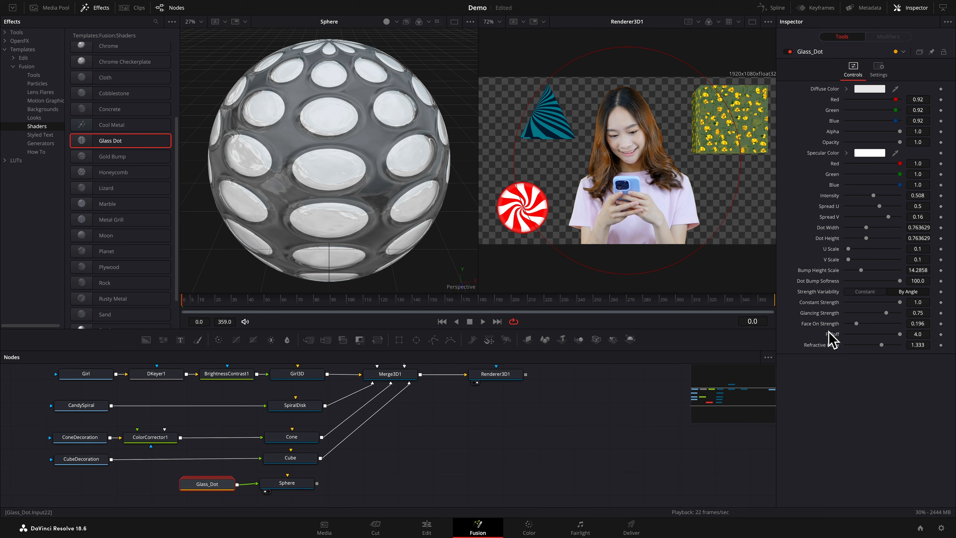
{"action": "left_click_drag", "start_coordinate": [852, 324], "coordinate": [873, 326]}
{"action": "left_click_drag", "start_coordinate": [848, 392], "coordinate": [852, 393]}
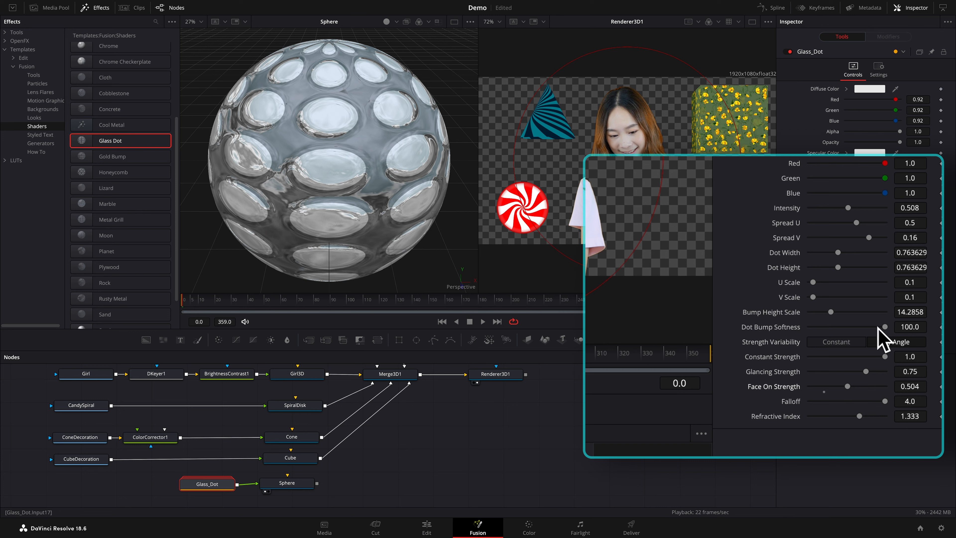
{"action": "left_click_drag", "start_coordinate": [889, 329], "coordinate": [870, 328]}
{"action": "left_click_drag", "start_coordinate": [890, 282], "coordinate": [890, 283]}
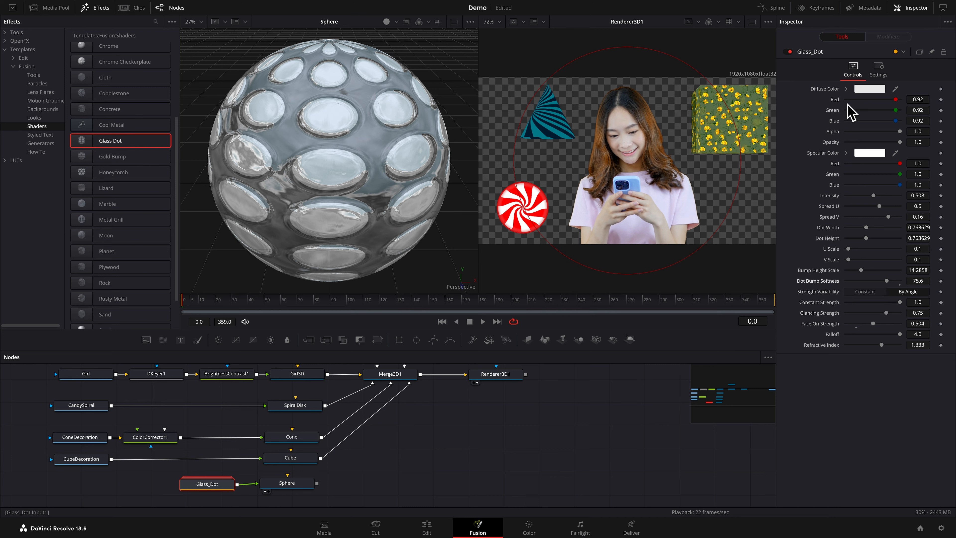
Set the Glass_Dot diffuse color to pinkish purple (hue 0.816, saturation 0.47, value 0.921) and connect Sphere's output to Merge3D1
{"action": "left_click", "coordinate": [846, 89]}
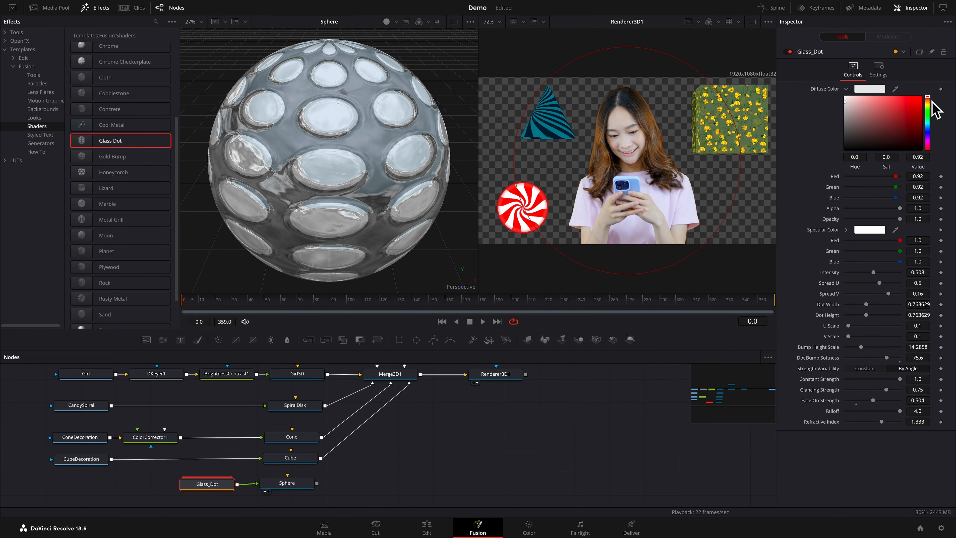
{"action": "left_click_drag", "start_coordinate": [929, 99], "coordinate": [928, 141]}
{"action": "left_click", "coordinate": [888, 98]}
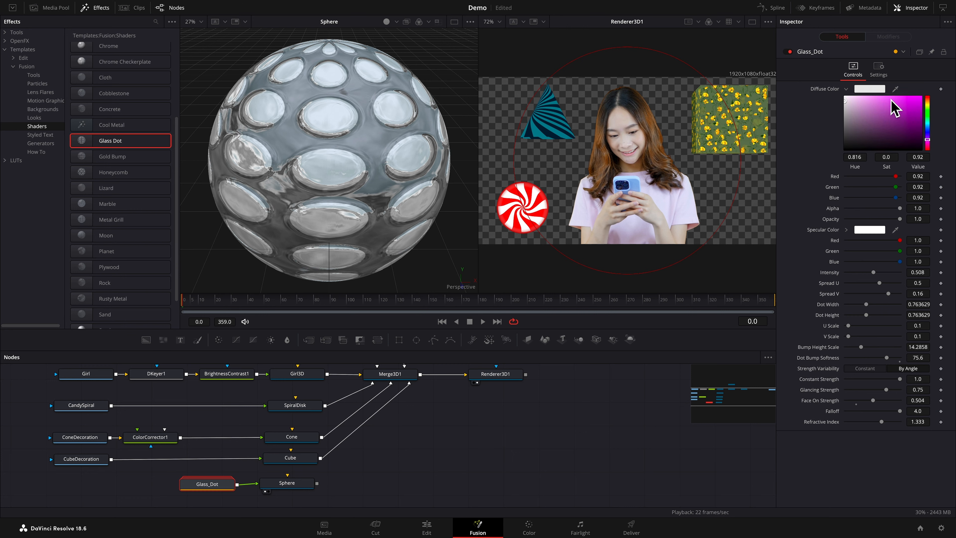
{"action": "left_click_drag", "start_coordinate": [889, 100], "coordinate": [880, 101]}
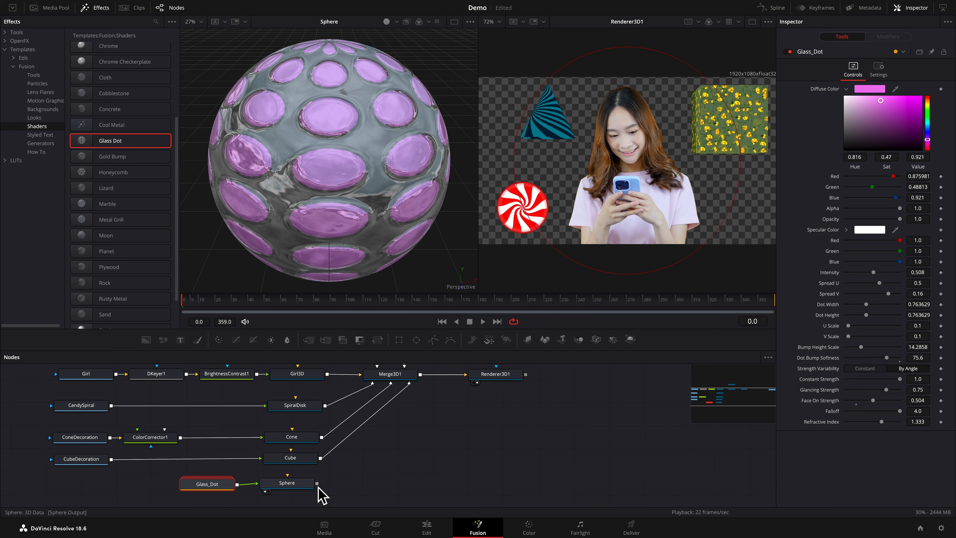
{"action": "left_click_drag", "start_coordinate": [317, 483], "coordinate": [397, 377]}
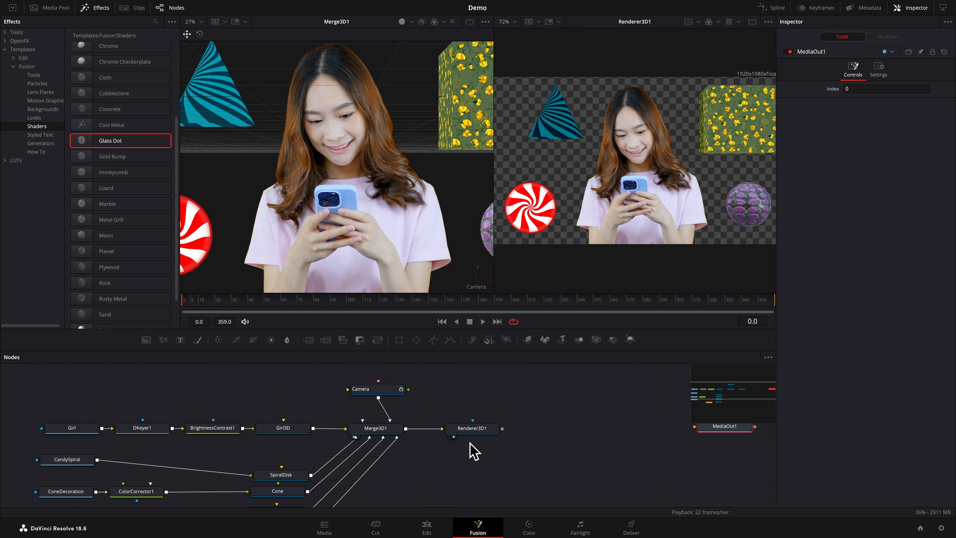
Set the timeline proxy resolution to Half
{"action": "mouse_move", "coordinate": [293, 1]}
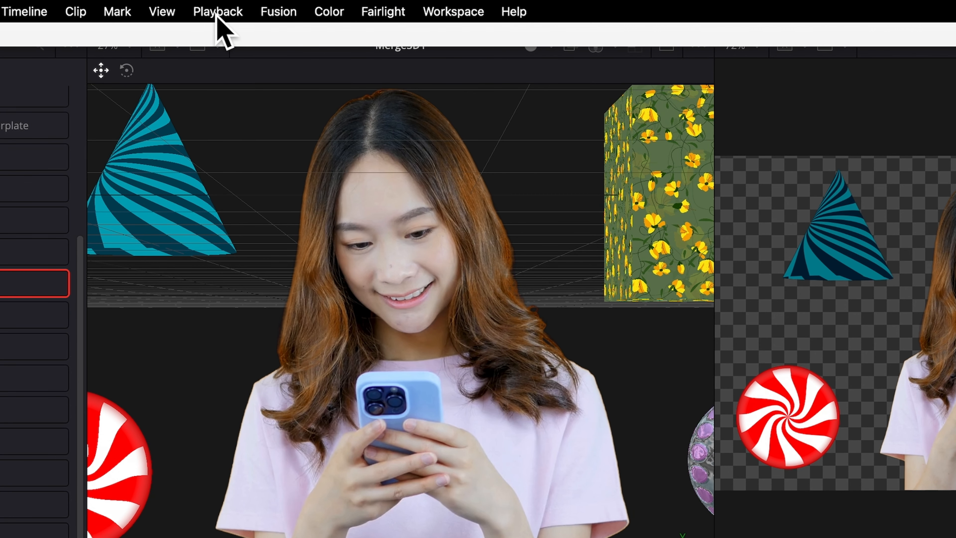
{"action": "left_click", "coordinate": [218, 12]}
{"action": "mouse_move", "coordinate": [271, 87]}
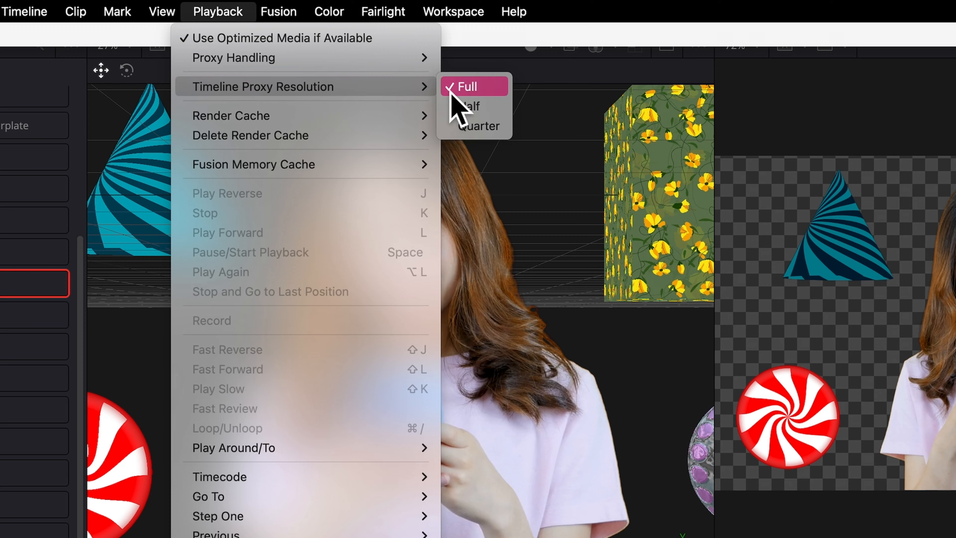
{"action": "left_click", "coordinate": [467, 107]}
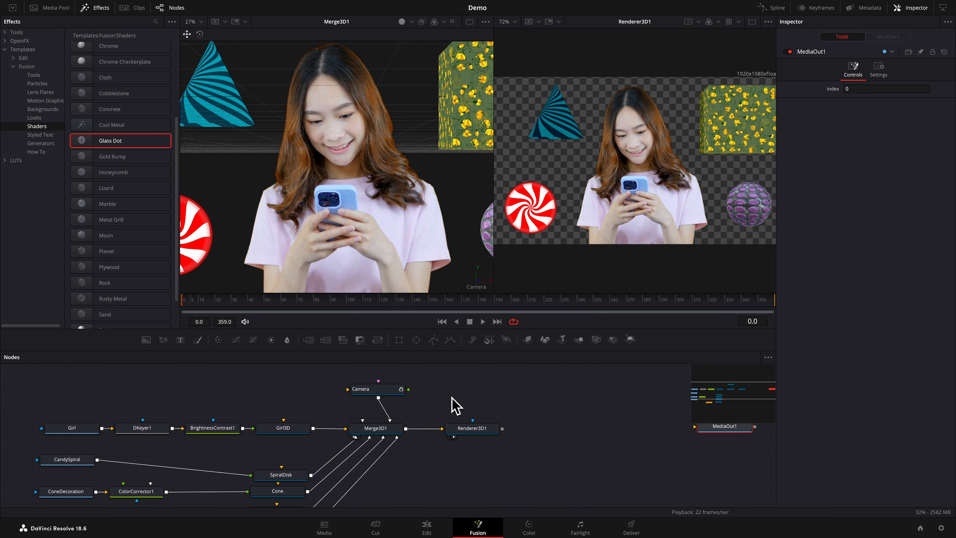
Enable lighting and shadows on Renderer3D1
{"action": "left_click", "coordinate": [480, 434]}
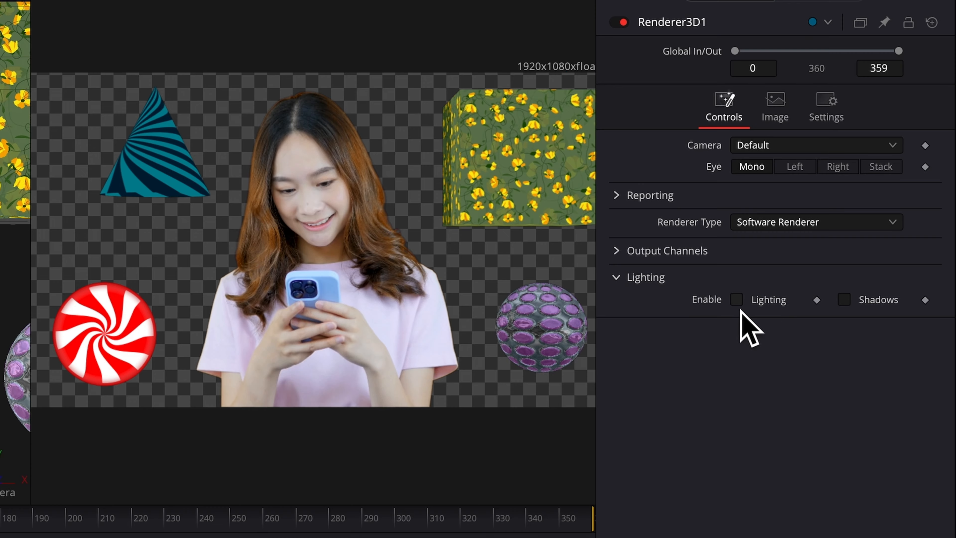
{"action": "left_click", "coordinate": [739, 303]}
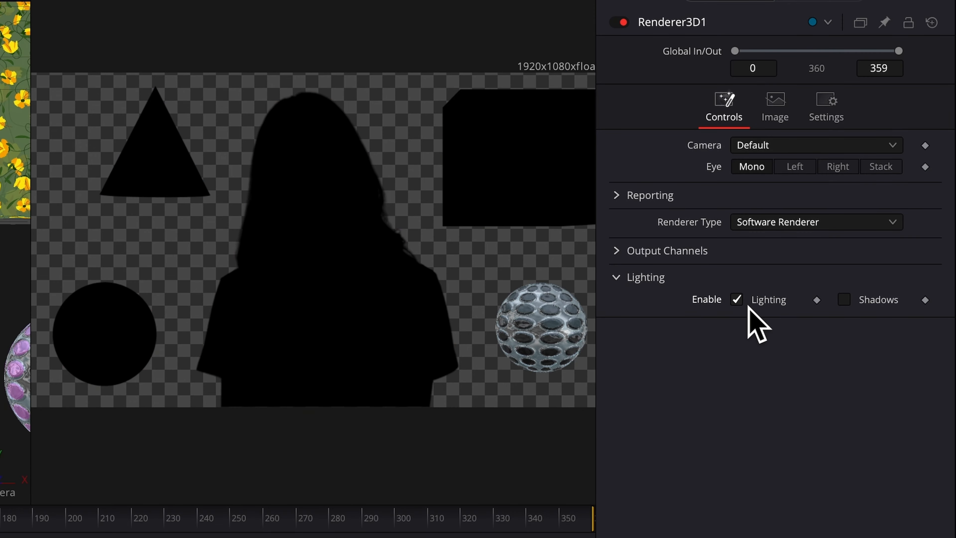
{"action": "left_click", "coordinate": [848, 305]}
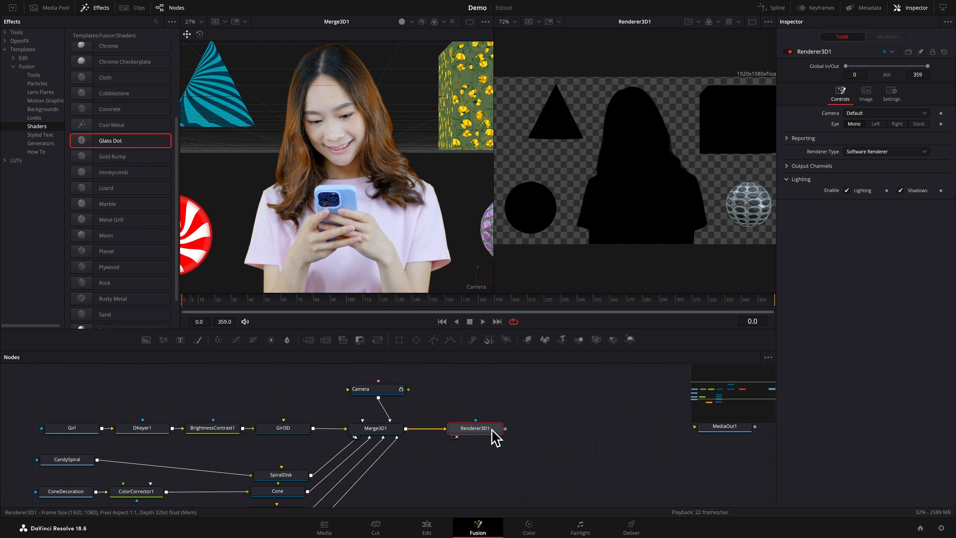
Move Renderer3D1 farther from Merge3D1 and insert a second Merge 3D node between them
{"action": "left_click_drag", "start_coordinate": [488, 430], "coordinate": [635, 430]}
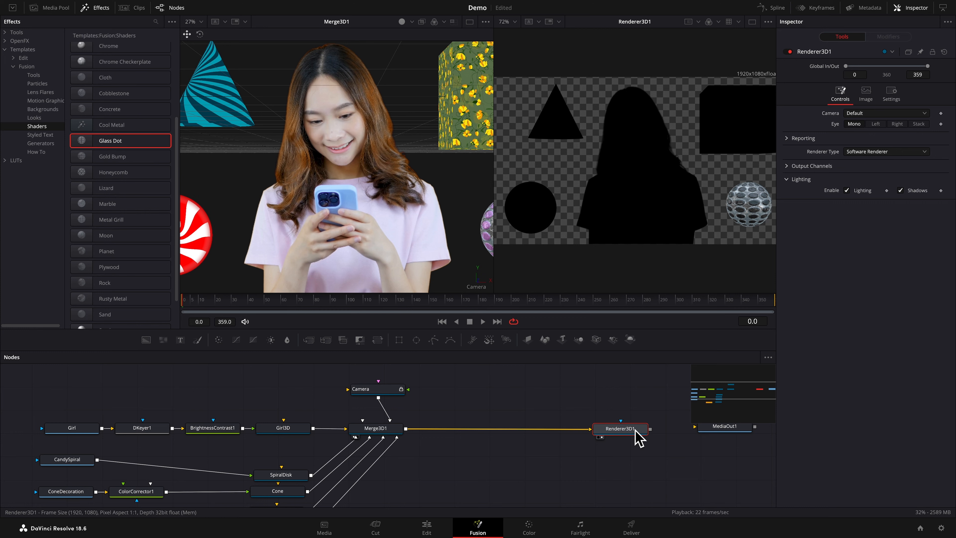
{"action": "left_click", "coordinate": [391, 435]}
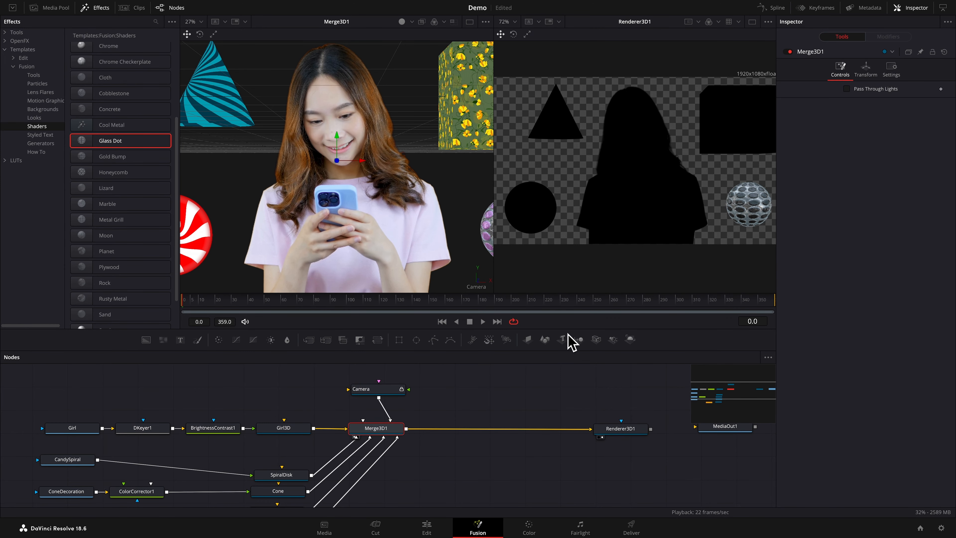
{"action": "left_click", "coordinate": [579, 339]}
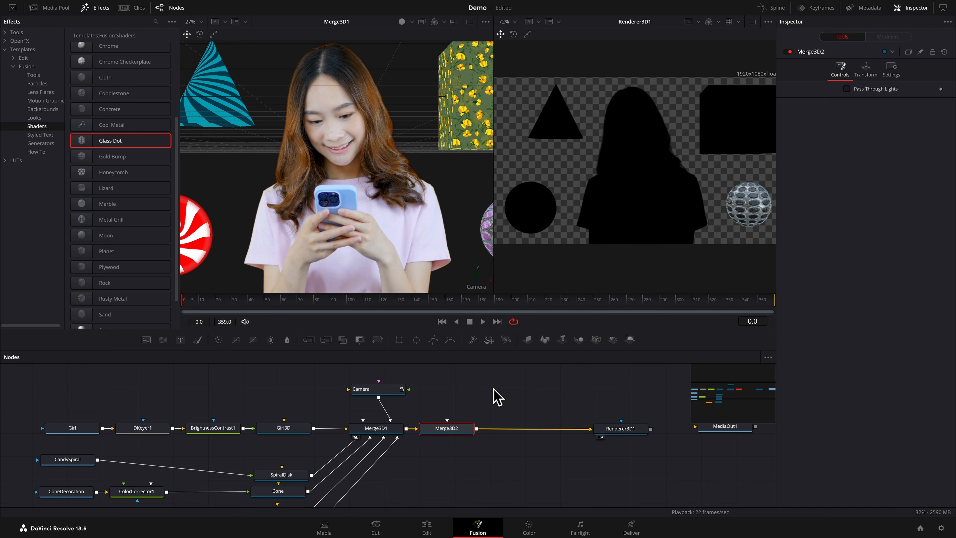
Add an Ambient Light node connected to Merge3D2
{"action": "key", "text": "shift+space"}
{"action": "type", "text": "ambien"}
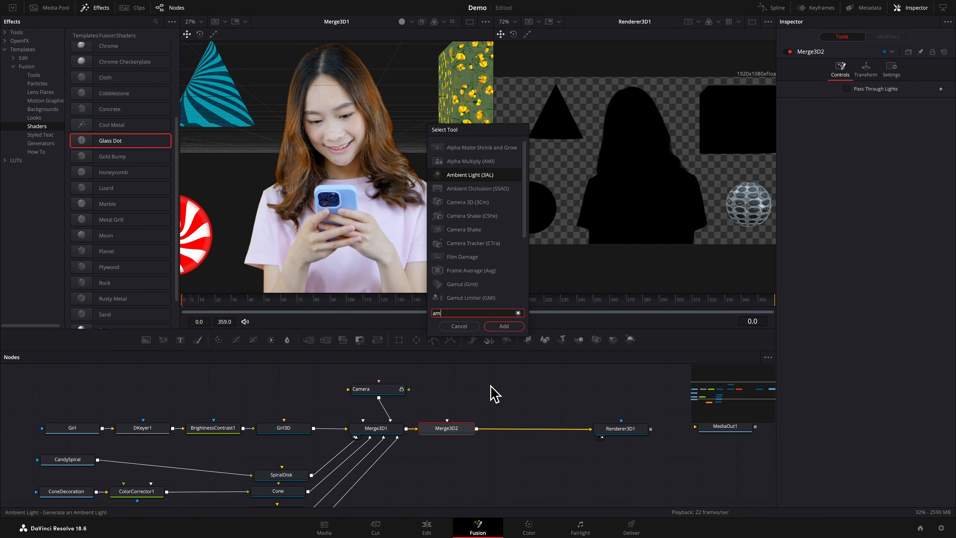
{"action": "key", "text": "BackSpace"}
{"action": "key", "text": "BackSpace"}
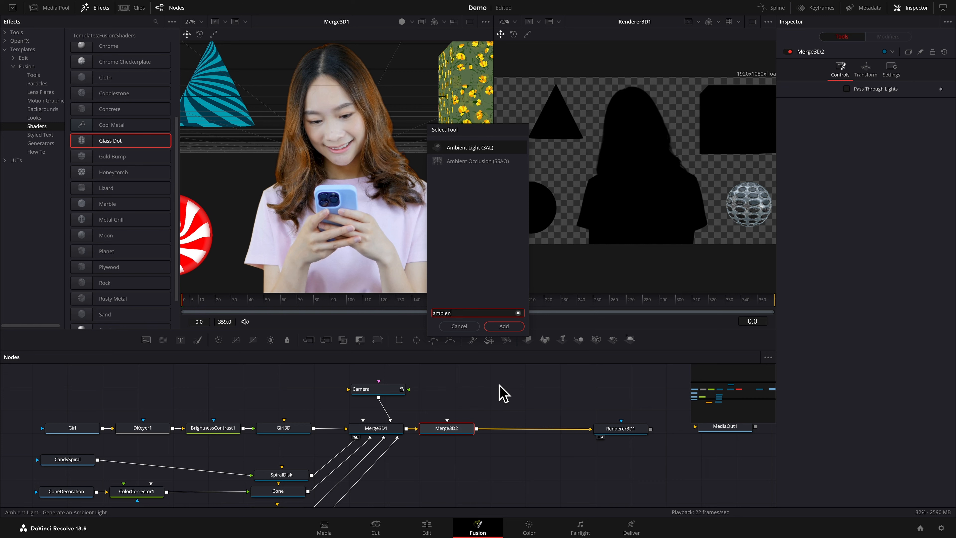
{"action": "left_click", "coordinate": [507, 329]}
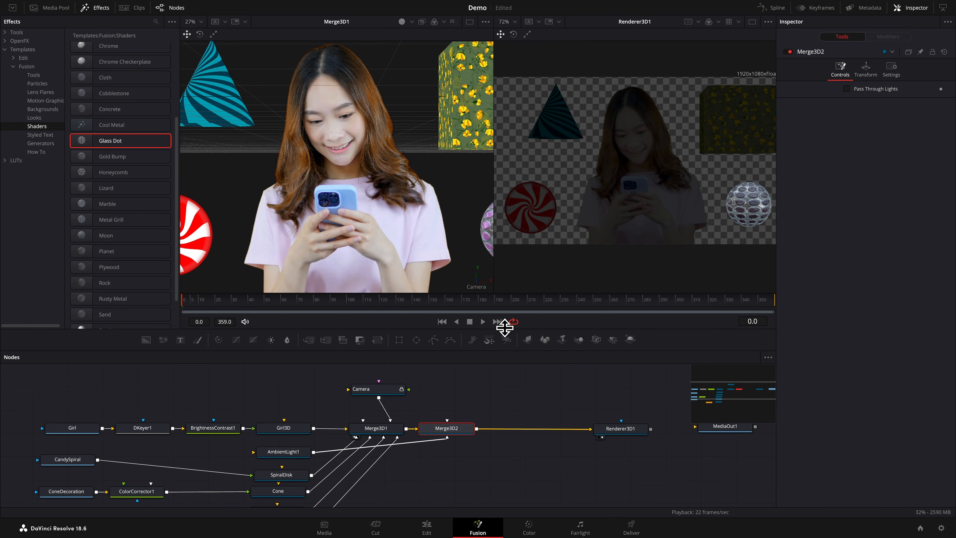
Place AmbientLight1 directly below Merge3D2 and set its intensity to 0.827
{"action": "left_click_drag", "start_coordinate": [297, 455], "coordinate": [457, 467]}
{"action": "left_click", "coordinate": [456, 466]}
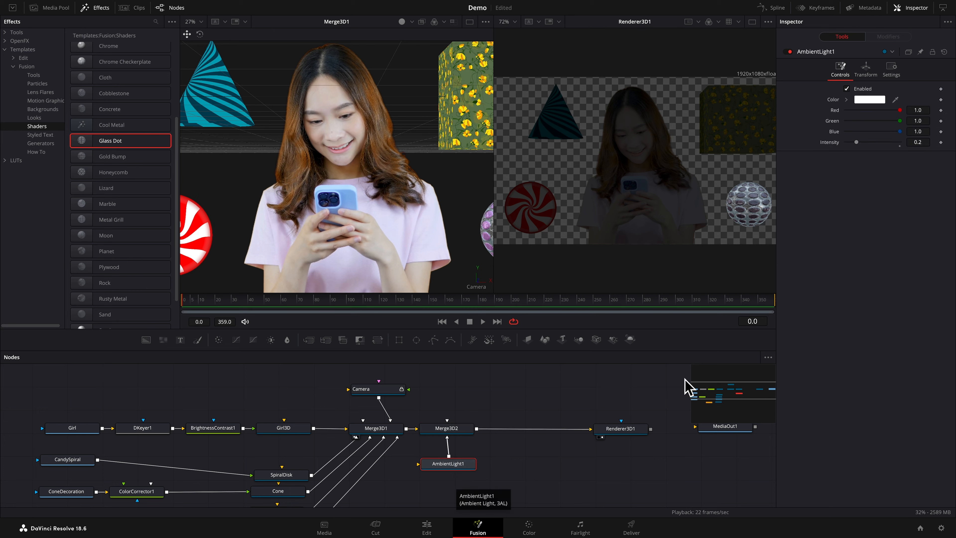
{"action": "left_click_drag", "start_coordinate": [857, 144], "coordinate": [892, 149]}
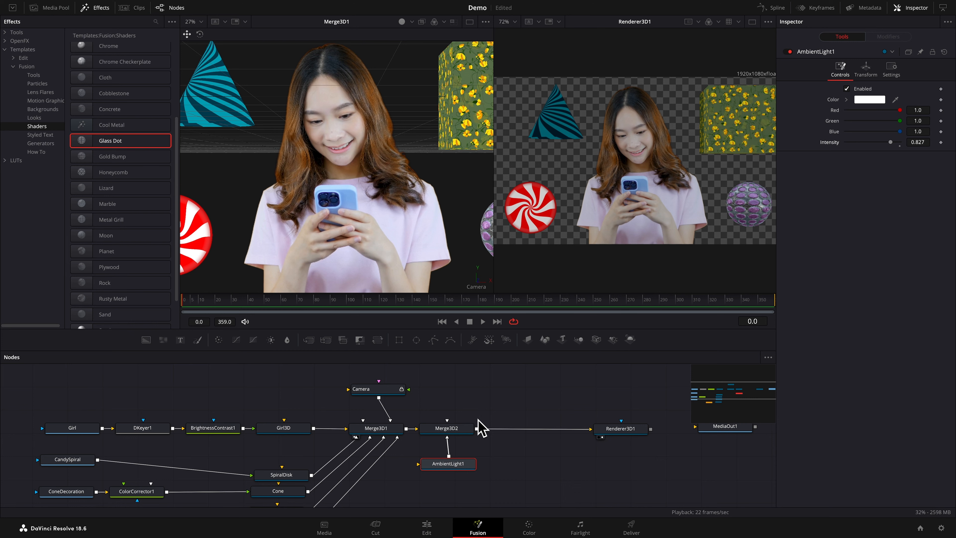
Disconnect AmbientLight1 from Merge3D2 and tidy the positions of the Merge3D2 and SpiralDisk nodes
{"action": "mouse_move", "coordinate": [450, 439]}
{"action": "left_mouse_down"}
{"action": "mouse_move", "coordinate": [451, 449]}
{"action": "mouse_move", "coordinate": [452, 437]}
{"action": "left_mouse_up"}
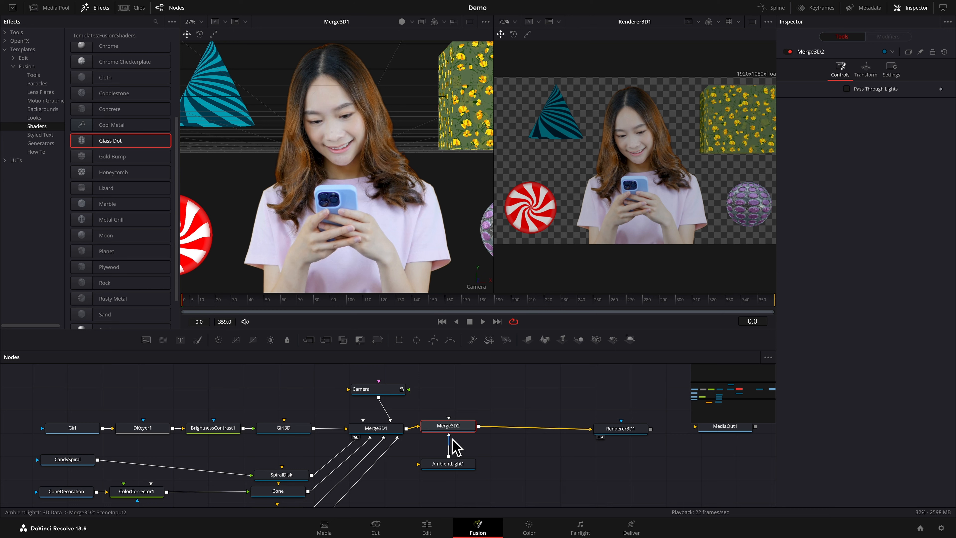
{"action": "left_click_drag", "start_coordinate": [453, 439], "coordinate": [452, 466]}
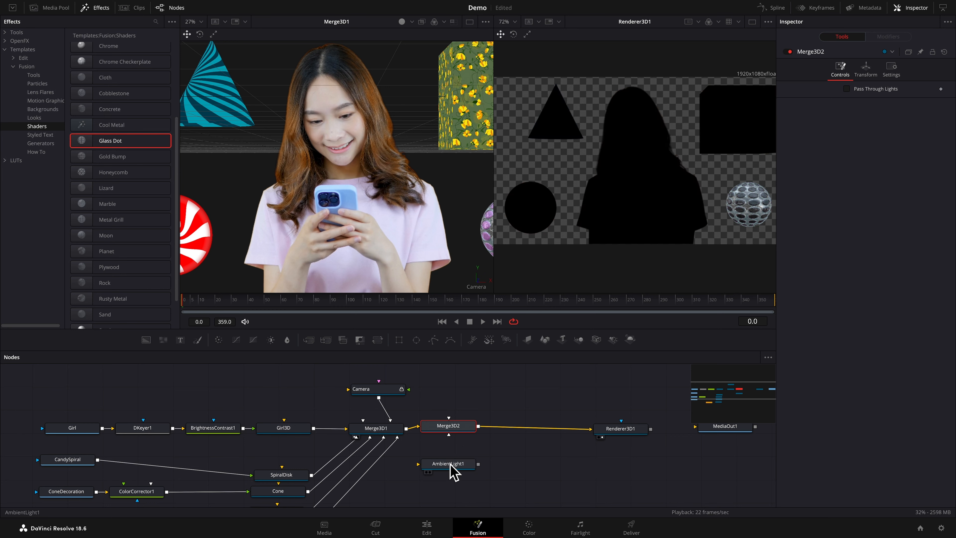
{"action": "left_click_drag", "start_coordinate": [441, 428], "coordinate": [443, 431]}
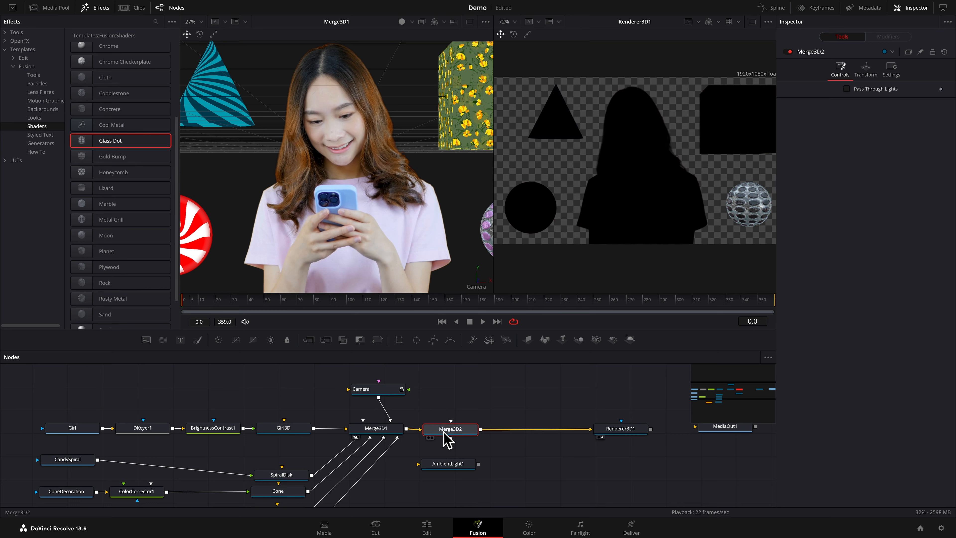
{"action": "left_click_drag", "start_coordinate": [285, 477], "coordinate": [285, 465]}
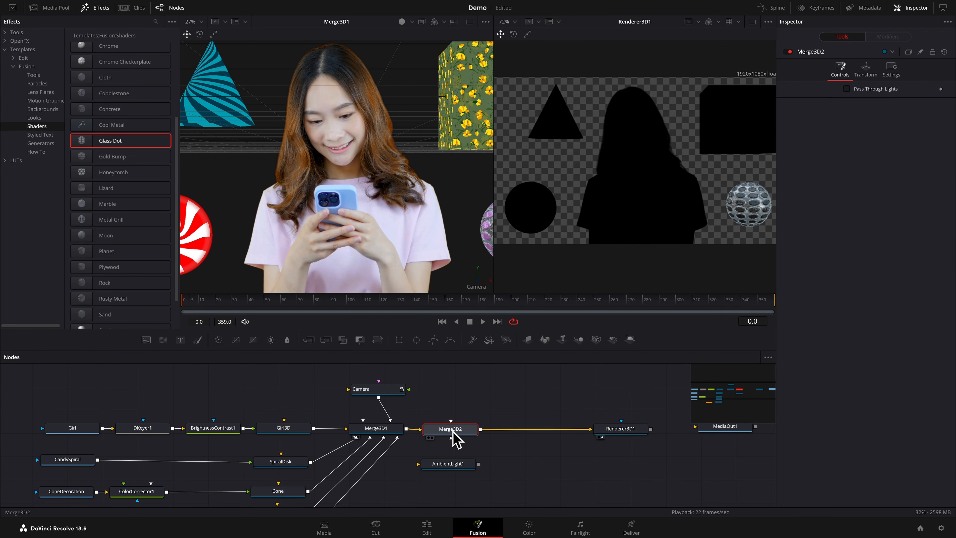
Add a Spot Light connected to Merge3D2, placed above that node, and switch the first viewer to the Top view
{"action": "left_click", "coordinate": [612, 339]}
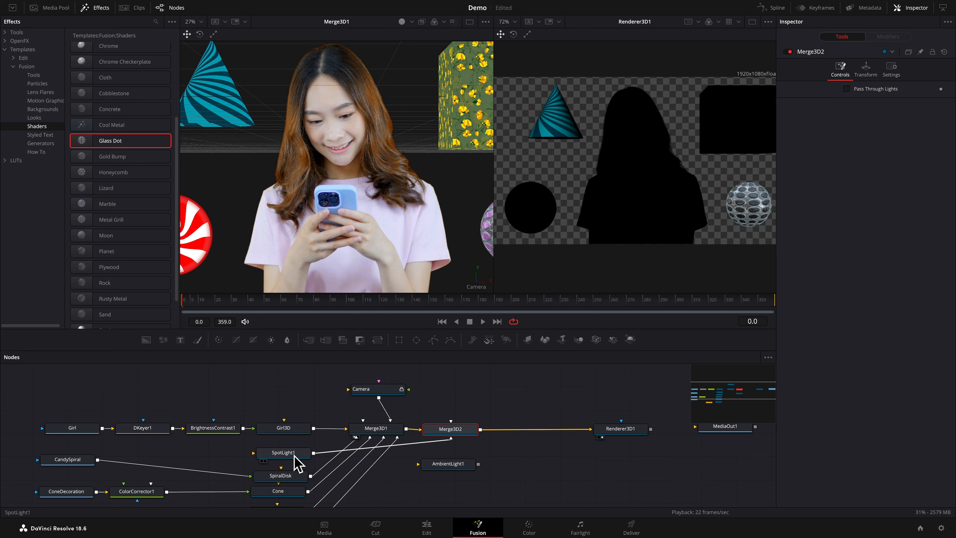
{"action": "left_click_drag", "start_coordinate": [294, 456], "coordinate": [467, 384]}
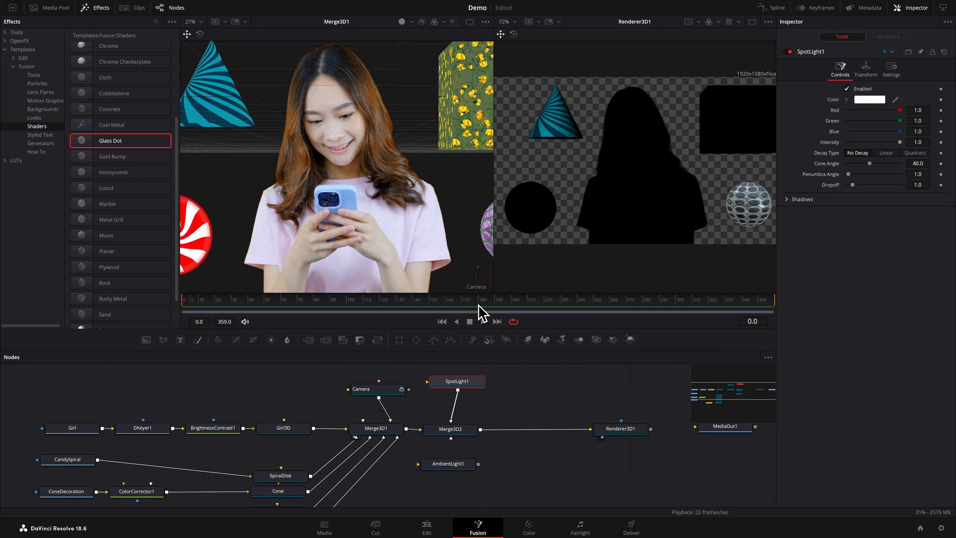
{"action": "right_click", "coordinate": [482, 287]}
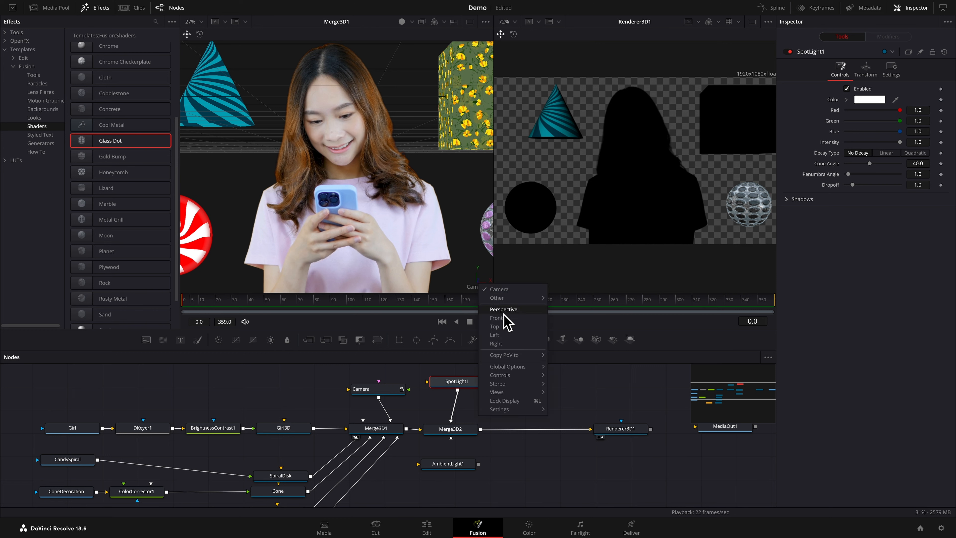
{"action": "left_click", "coordinate": [503, 333]}
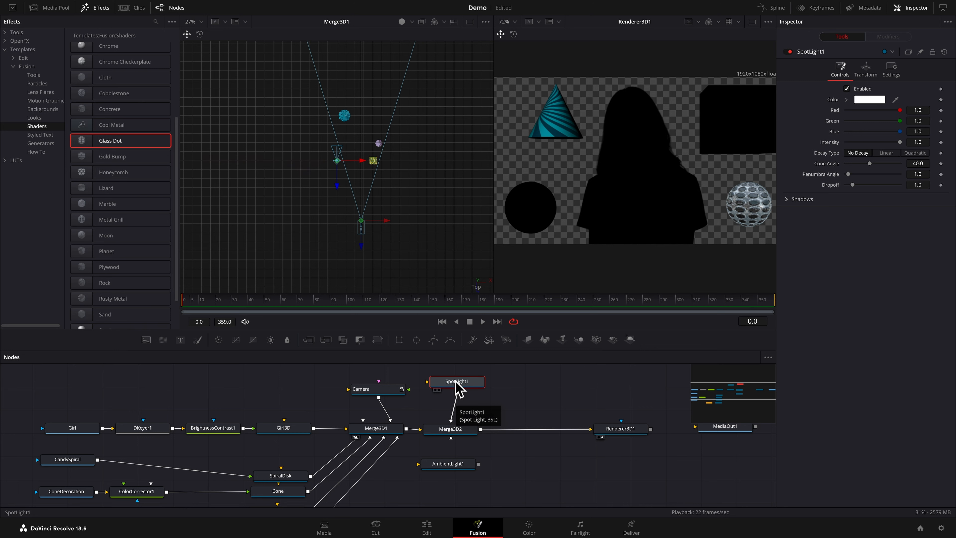
Compare SpotLight1's position with Girl3D, and move the spotlight to Z 2.796802 and X -0.616
{"action": "left_click", "coordinate": [288, 428]}
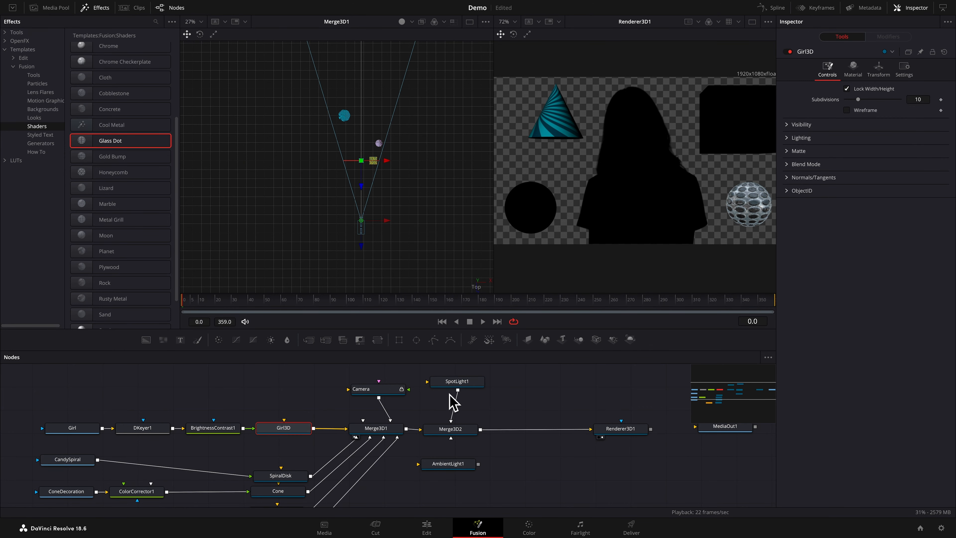
{"action": "left_click", "coordinate": [455, 383]}
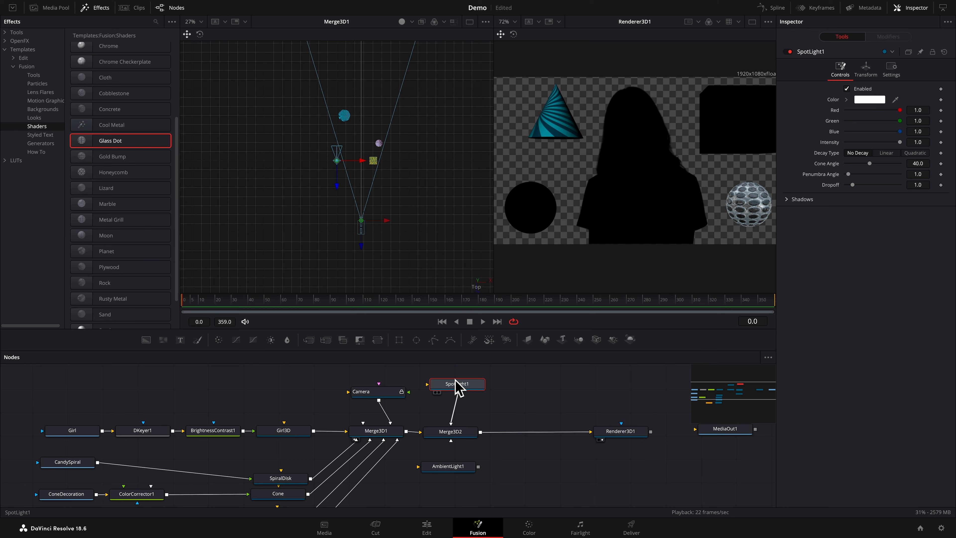
{"action": "left_click", "coordinate": [285, 431]}
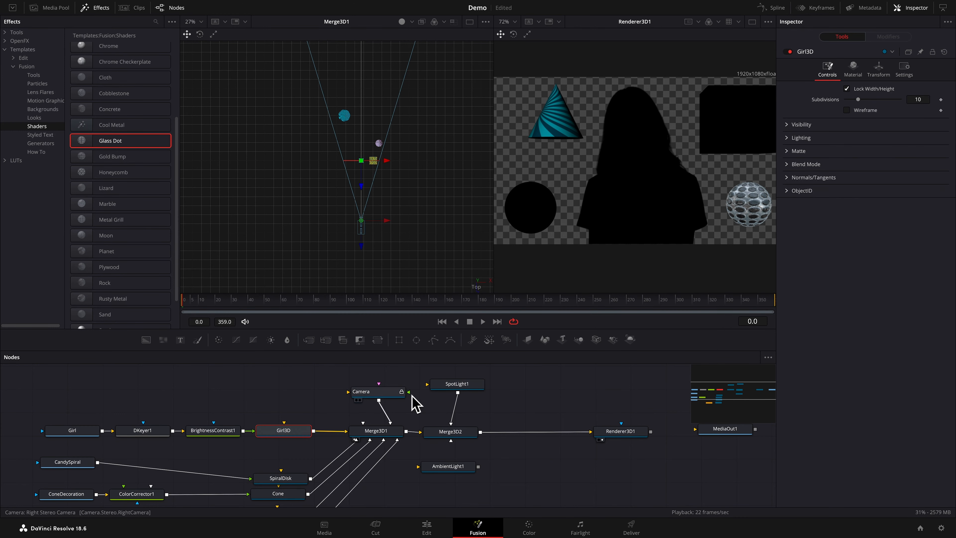
{"action": "left_click", "coordinate": [453, 386]}
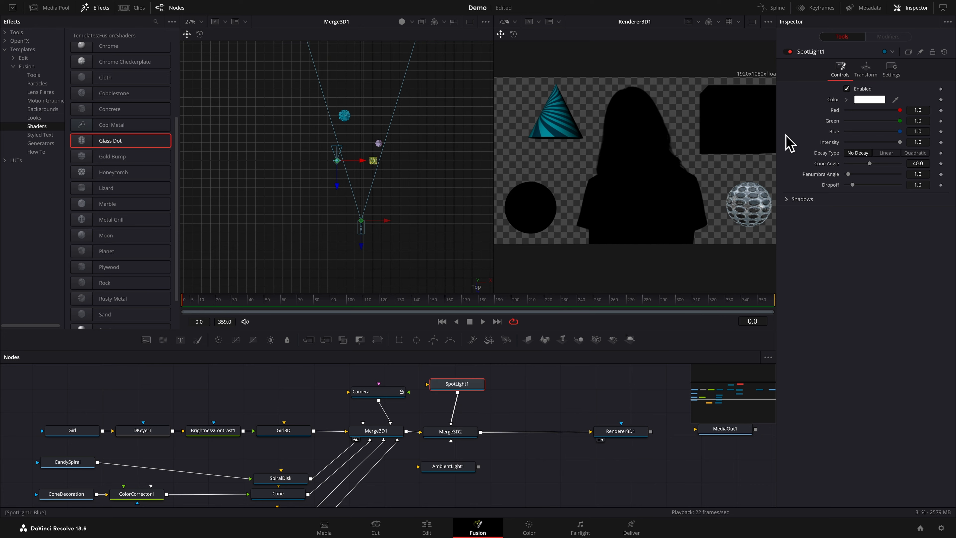
{"action": "left_click", "coordinate": [865, 71]}
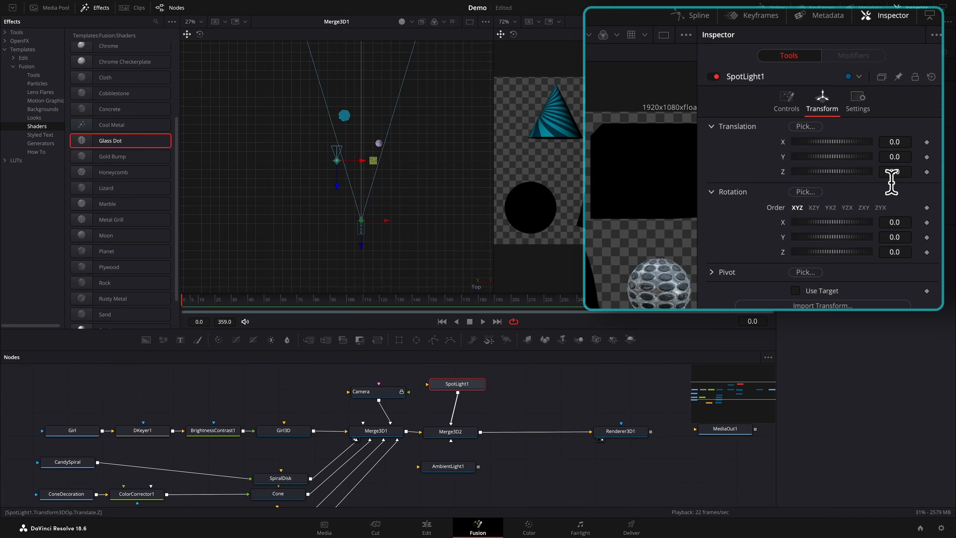
{"action": "left_click_drag", "start_coordinate": [891, 173], "coordinate": [922, 173]}
{"action": "left_click_drag", "start_coordinate": [872, 119], "coordinate": [921, 120]}
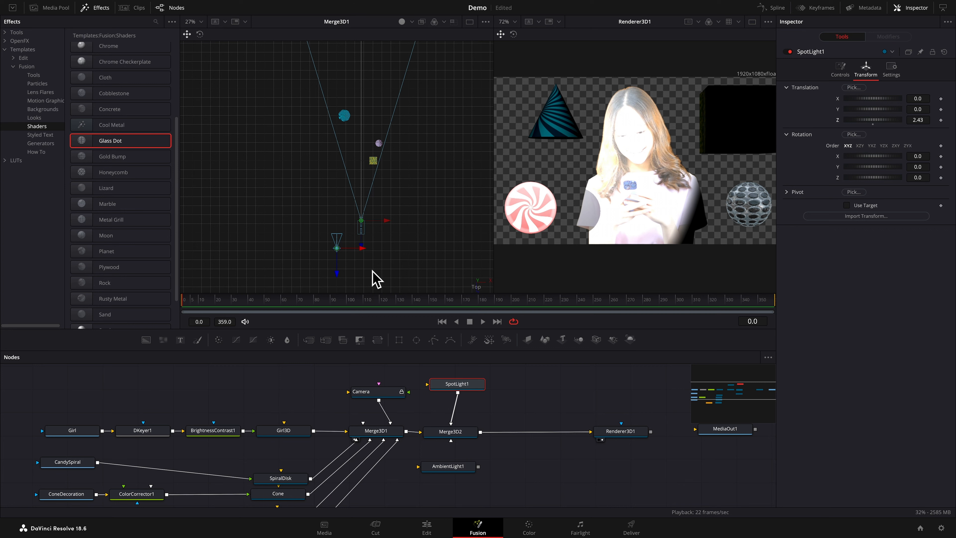
{"action": "left_click_drag", "start_coordinate": [338, 277], "coordinate": [339, 291]}
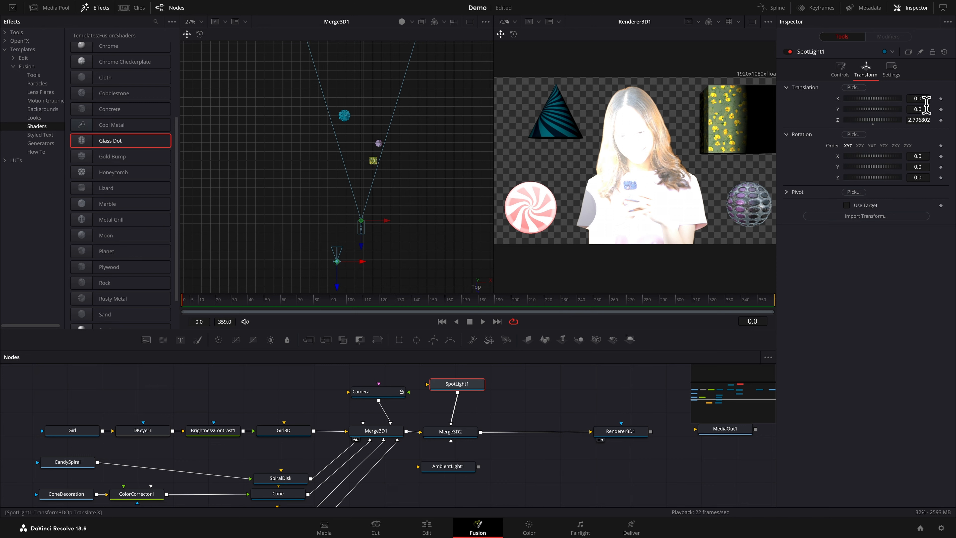
{"action": "left_click_drag", "start_coordinate": [929, 100], "coordinate": [900, 98]}
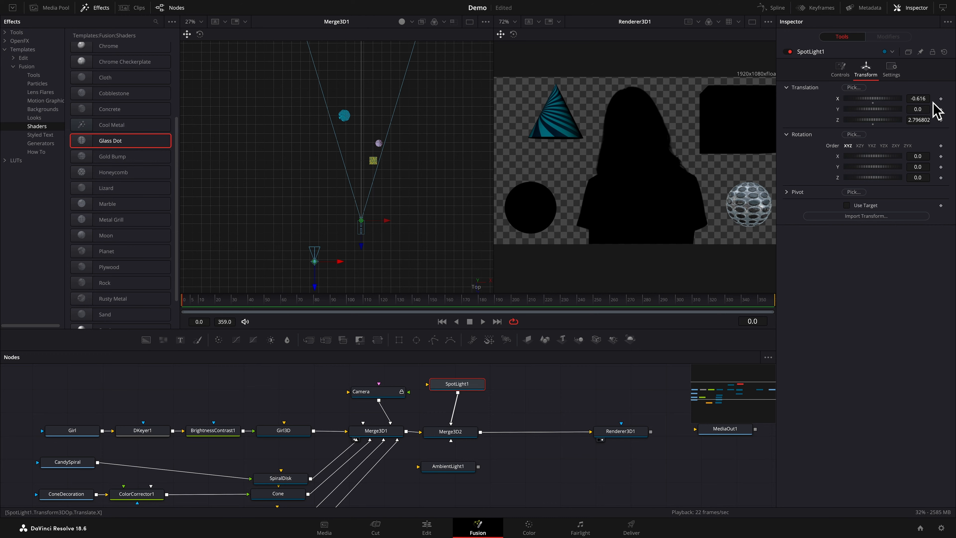
Widen SpotLight1's cone angle to 56.69
{"action": "left_click", "coordinate": [839, 72]}
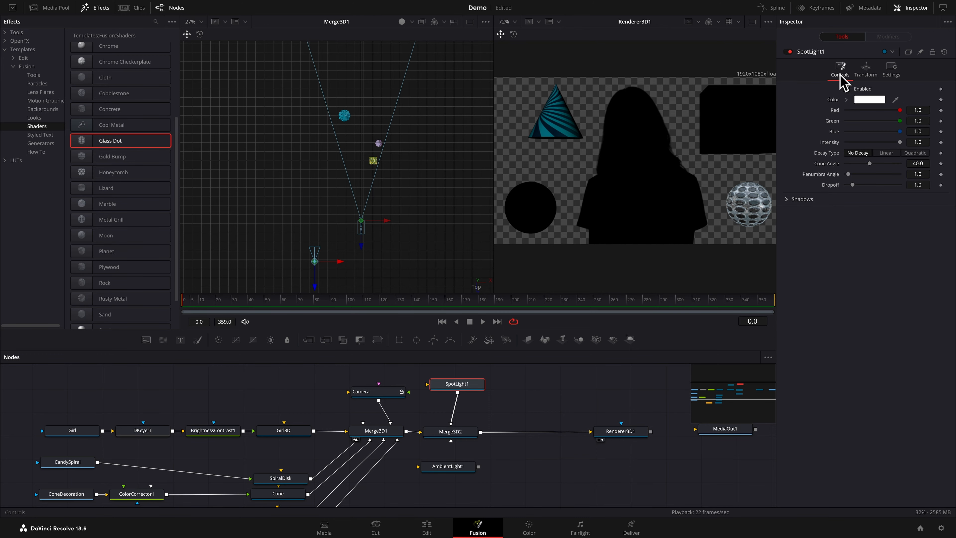
{"action": "left_click_drag", "start_coordinate": [869, 164], "coordinate": [876, 164]}
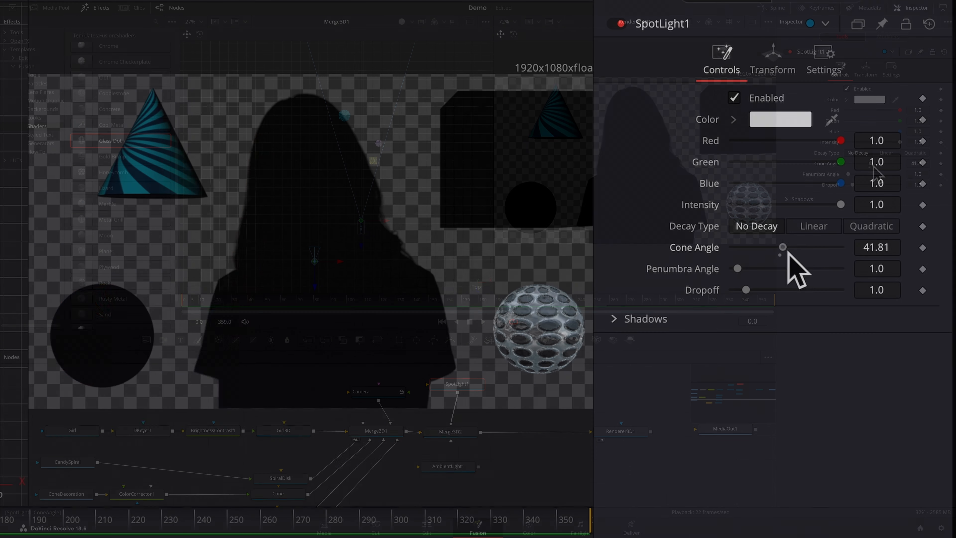
{"action": "mouse_move", "coordinate": [796, 252]}
{"action": "left_mouse_down"}
{"action": "mouse_move", "coordinate": [821, 252]}
{"action": "mouse_move", "coordinate": [782, 252]}
{"action": "mouse_move", "coordinate": [805, 253]}
{"action": "left_mouse_up"}
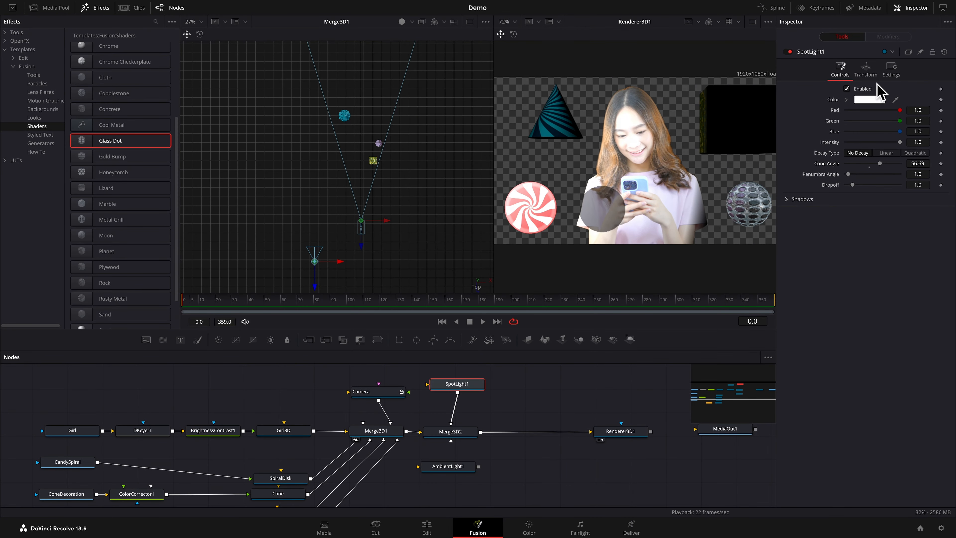
Rotate SpotLight1 around Y slightly past -47.4 so it aims across the girl, and move it to Z 1.386802
{"action": "left_click", "coordinate": [865, 71]}
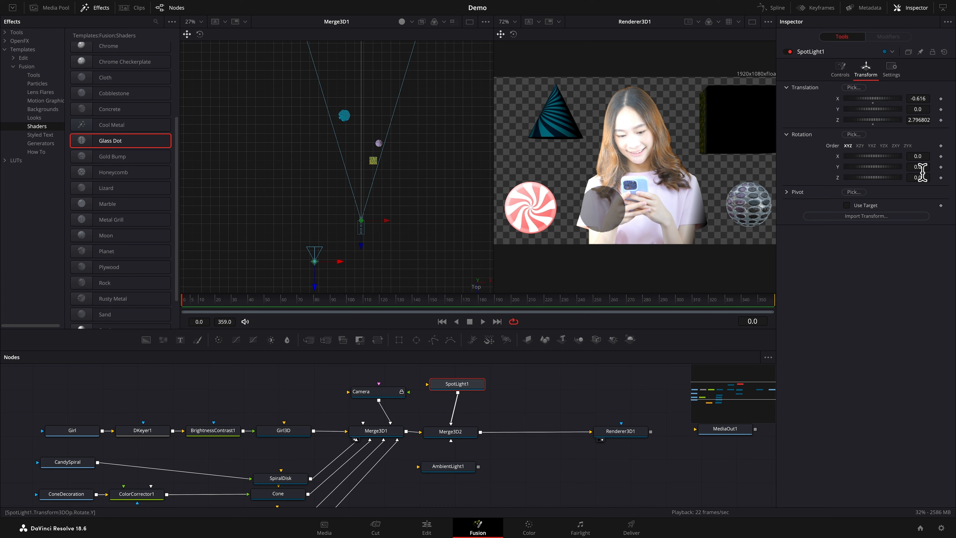
{"action": "left_click_drag", "start_coordinate": [927, 168], "coordinate": [849, 168]}
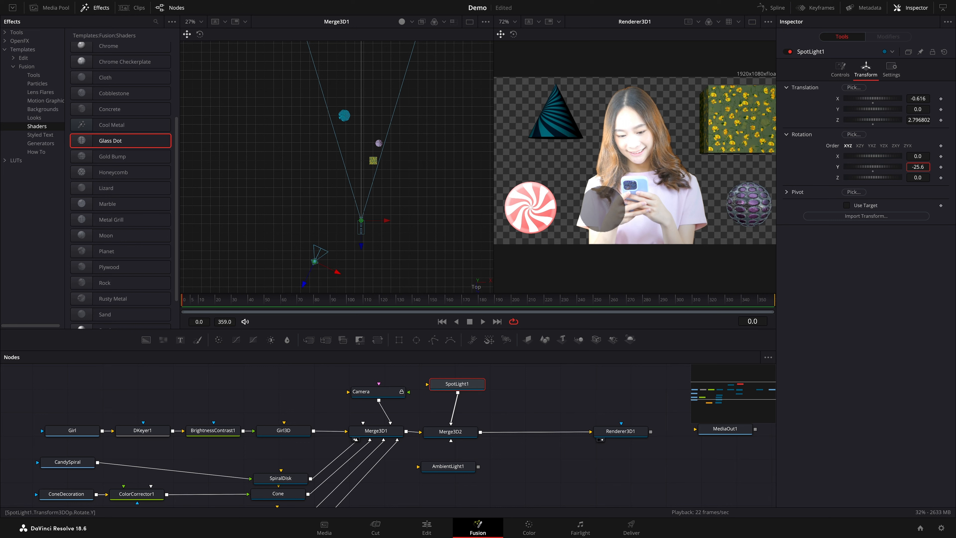
{"action": "left_click_drag", "start_coordinate": [776, 132], "coordinate": [743, 129]}
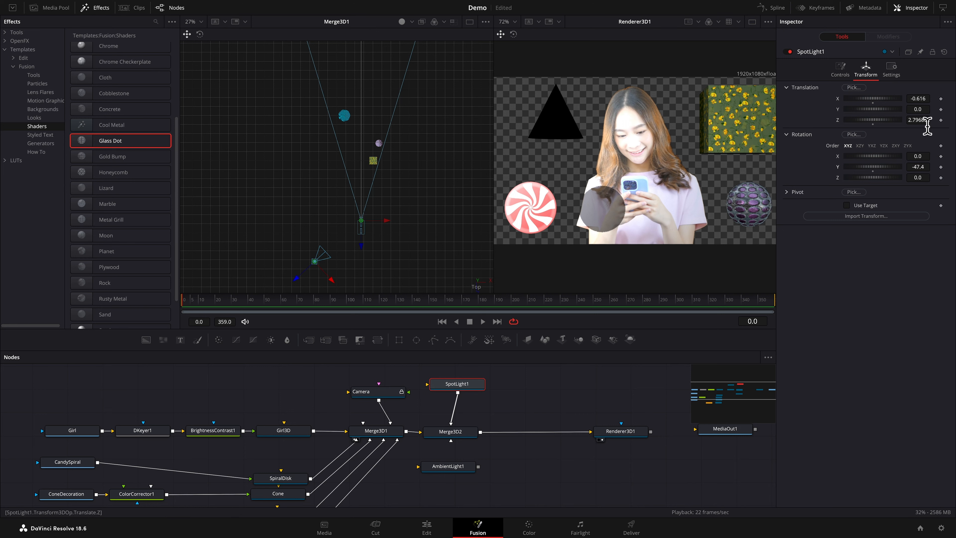
{"action": "left_click_drag", "start_coordinate": [929, 121], "coordinate": [843, 120]}
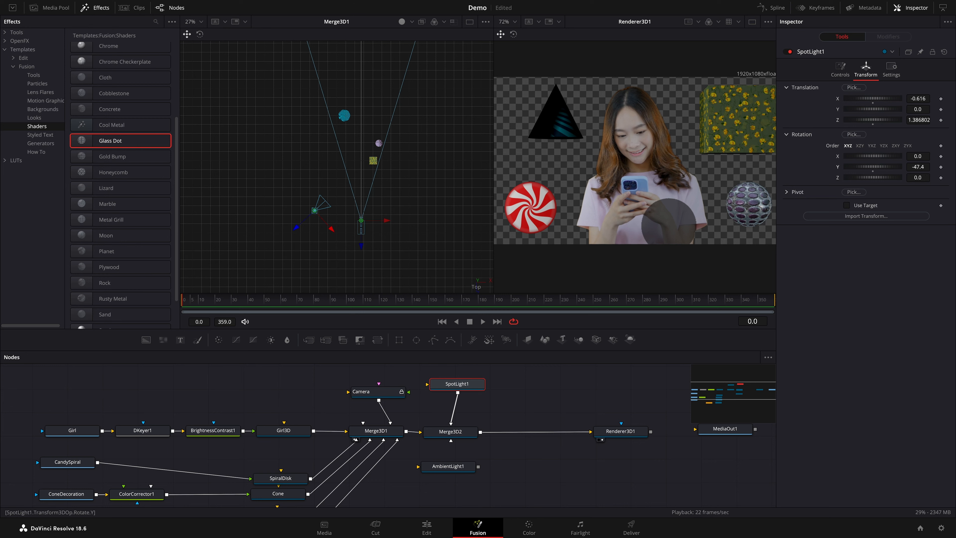
{"action": "left_click_drag", "start_coordinate": [917, 167], "coordinate": [908, 167]}
Set SpotLight1's shadow softness to Constant and its intensity to 0.575
{"action": "left_click", "coordinate": [840, 71]}
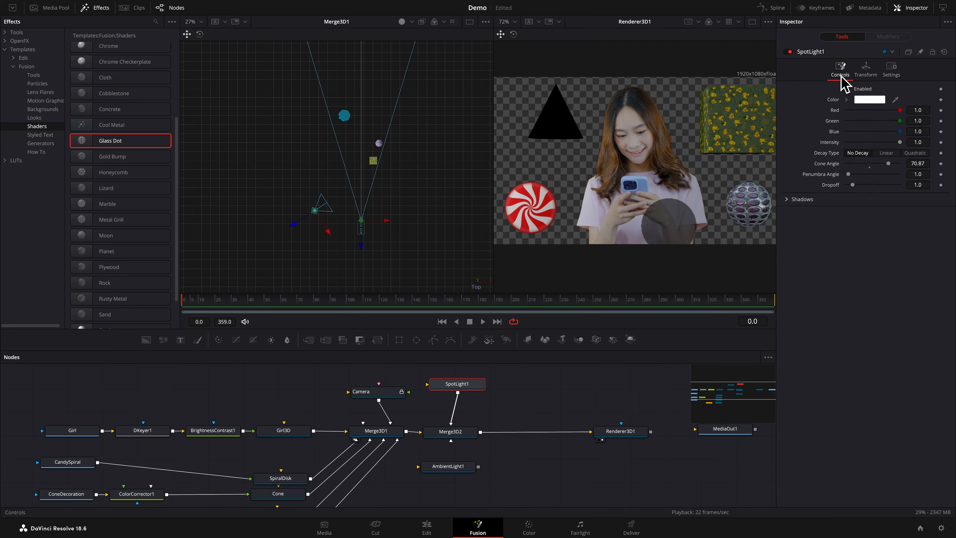
{"action": "left_click", "coordinate": [790, 203]}
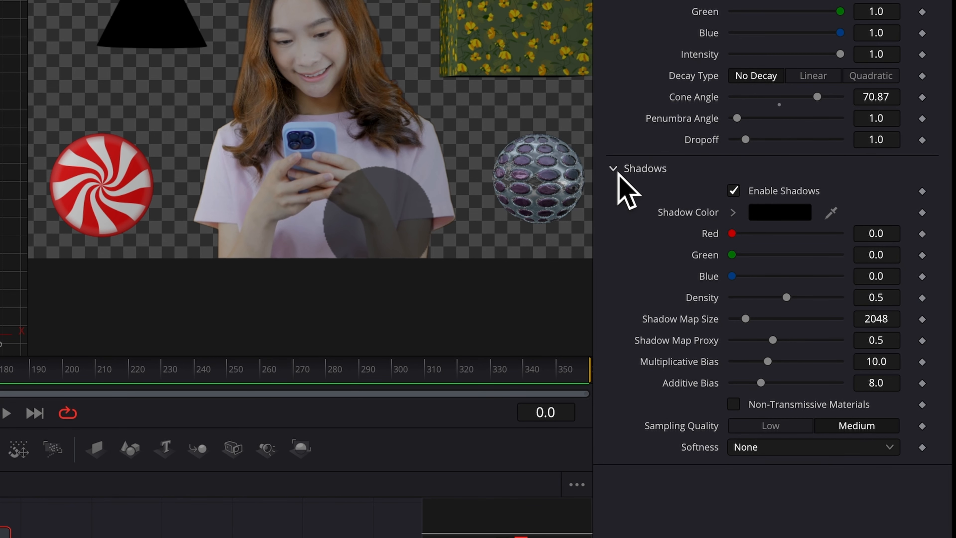
{"action": "left_click", "coordinate": [897, 452]}
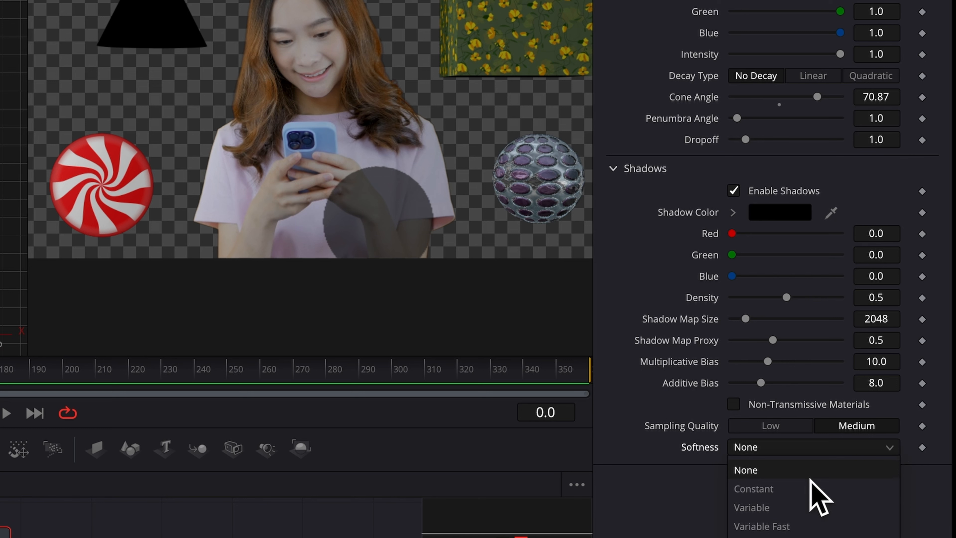
{"action": "left_click", "coordinate": [767, 488]}
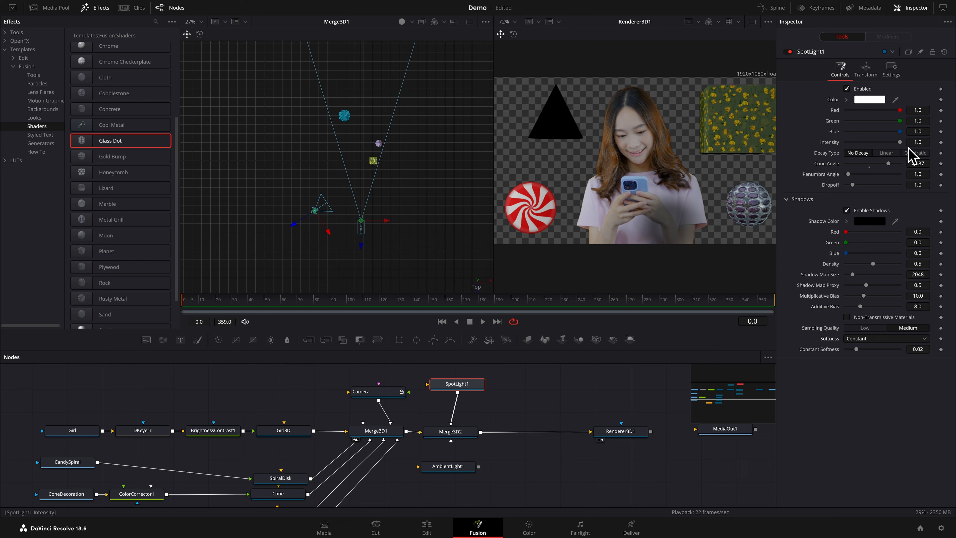
{"action": "left_click_drag", "start_coordinate": [903, 146], "coordinate": [879, 146]}
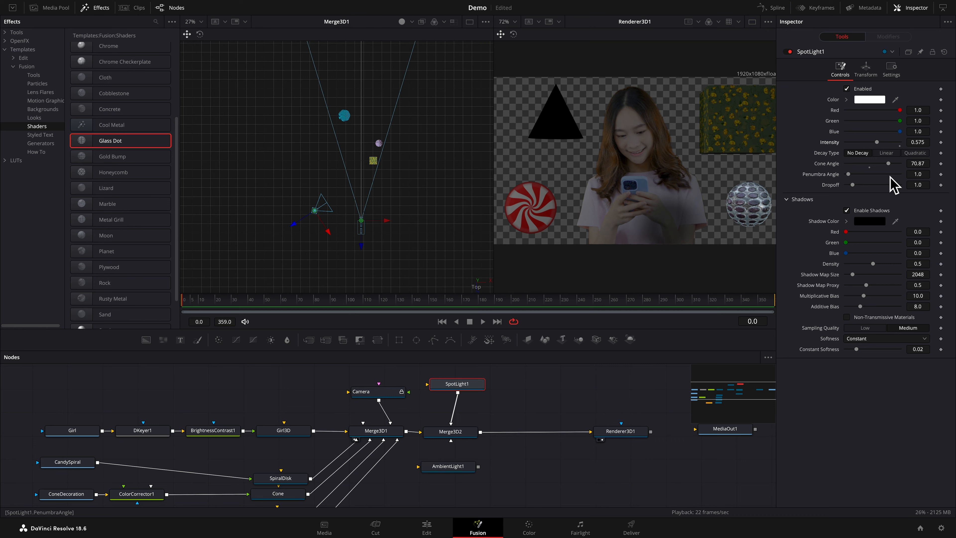
Add a second Spot Light connected to Merge3D2 and place its node beside SpotLight1
{"action": "left_click", "coordinate": [465, 438]}
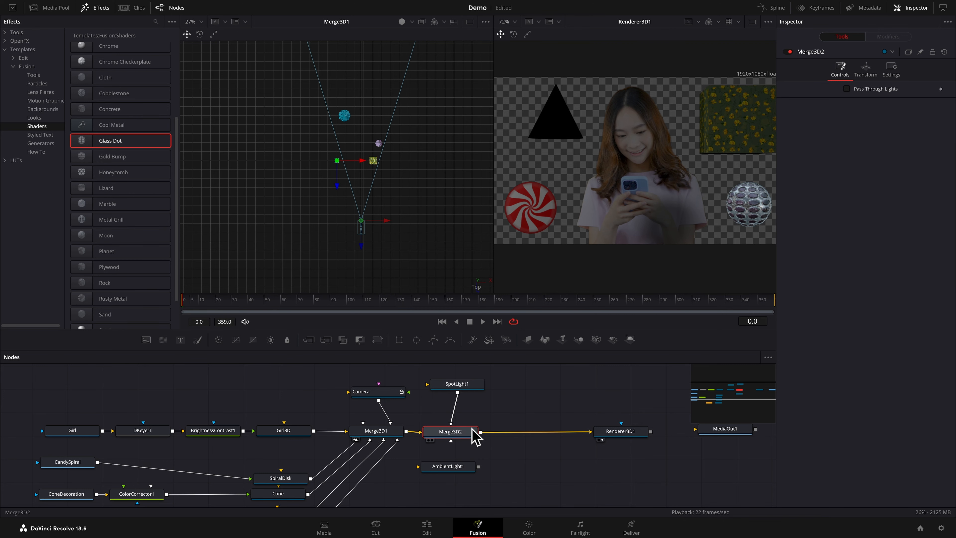
{"action": "left_click", "coordinate": [617, 344]}
{"action": "left_click_drag", "start_coordinate": [464, 459], "coordinate": [528, 394]}
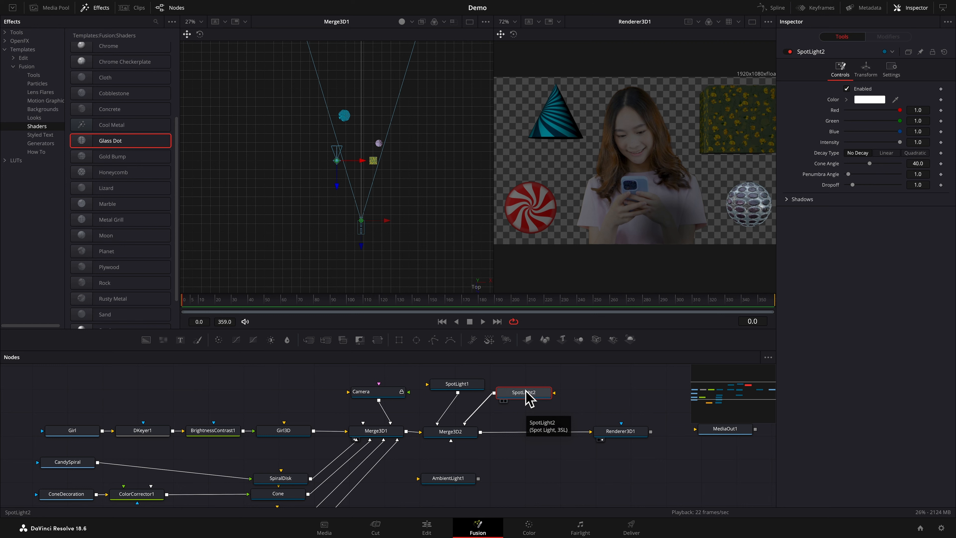
{"action": "scroll", "coordinate": [525, 390], "scroll_direction": "down", "scroll_amount": 1}
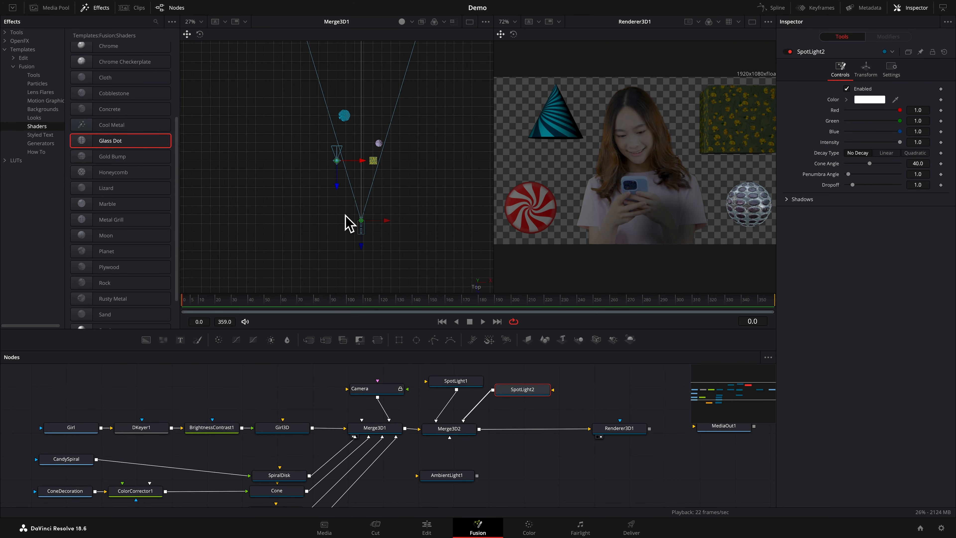
Move SpotLight2 to about X 2.64 and Z 0.485, and rotate it around Y to 70.8
{"action": "left_click_drag", "start_coordinate": [337, 187], "coordinate": [454, 252]}
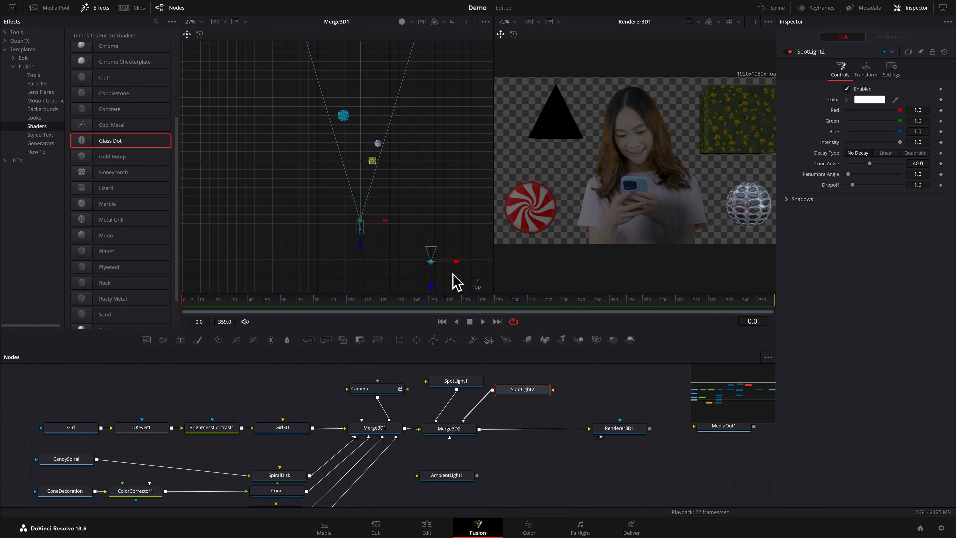
{"action": "left_click_drag", "start_coordinate": [434, 286], "coordinate": [433, 206]}
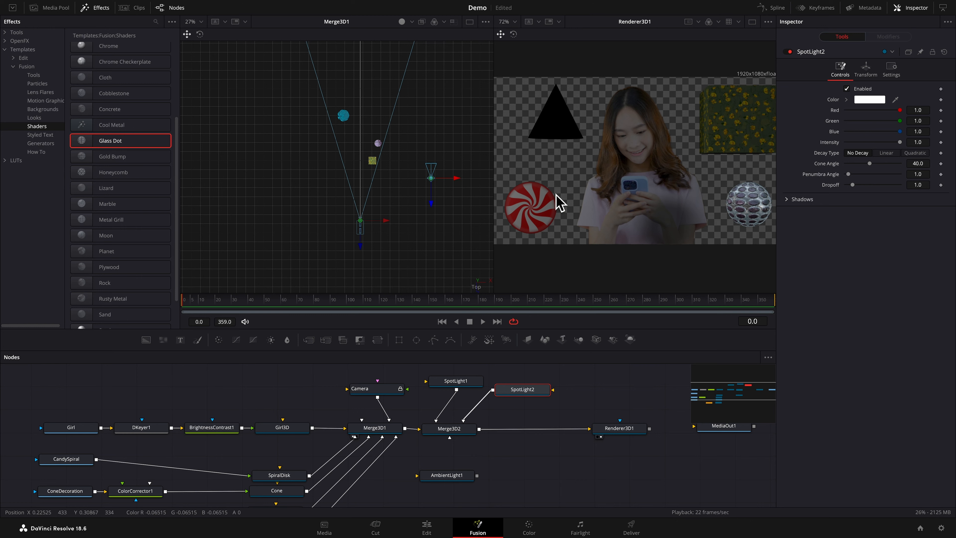
{"action": "left_click", "coordinate": [870, 72]}
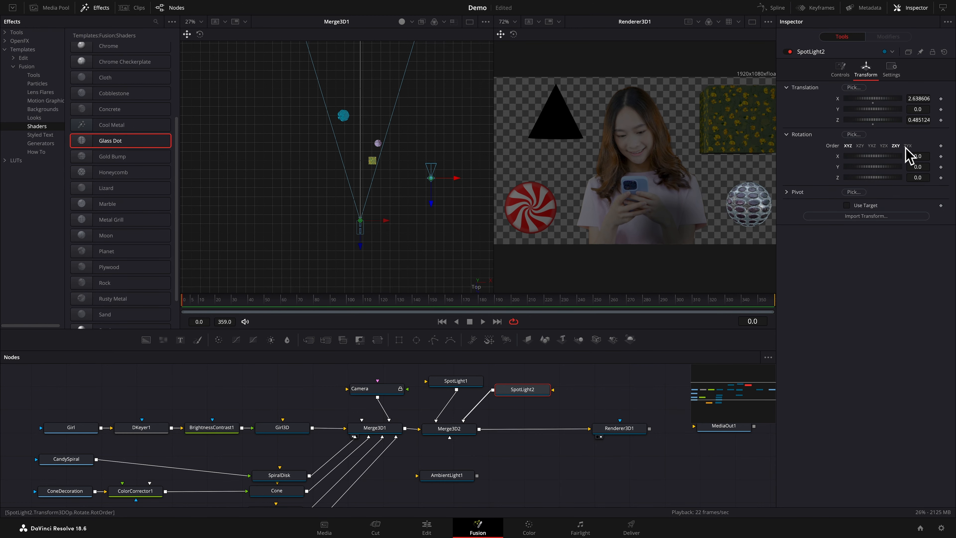
{"action": "left_click", "coordinate": [917, 166]}
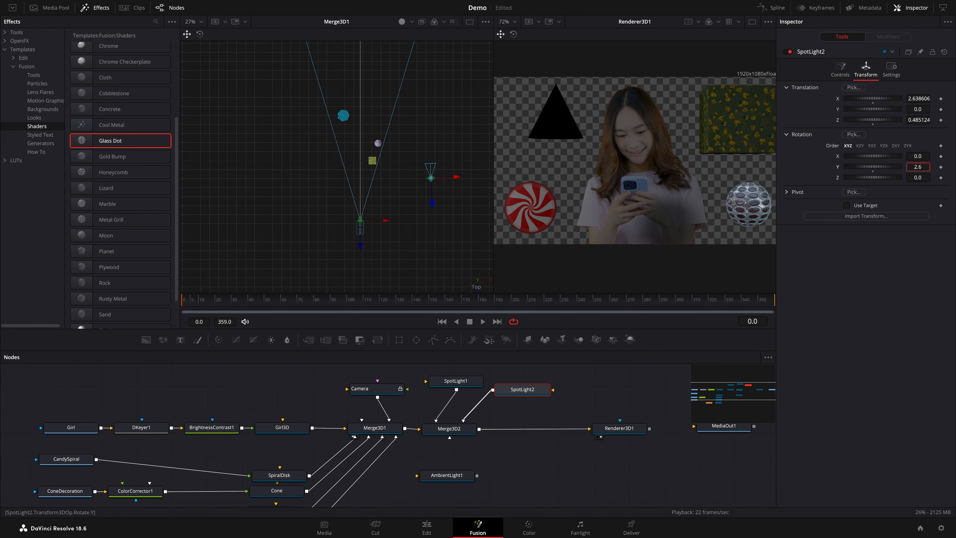
{"action": "mouse_move", "coordinate": [872, 168]}
{"action": "left_mouse_down"}
{"action": "mouse_move", "coordinate": [888, 172]}
{"action": "mouse_move", "coordinate": [869, 170]}
{"action": "mouse_move", "coordinate": [878, 170]}
{"action": "left_mouse_up"}
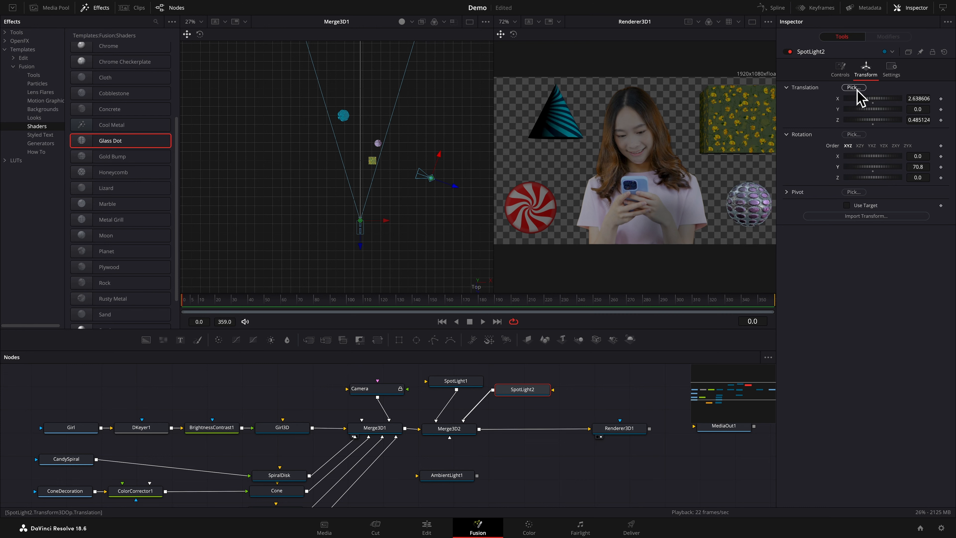
Configure SpotLight2 with cone angle 65.91, intensity 0.606 and Constant shadow softness
{"action": "left_click", "coordinate": [843, 77]}
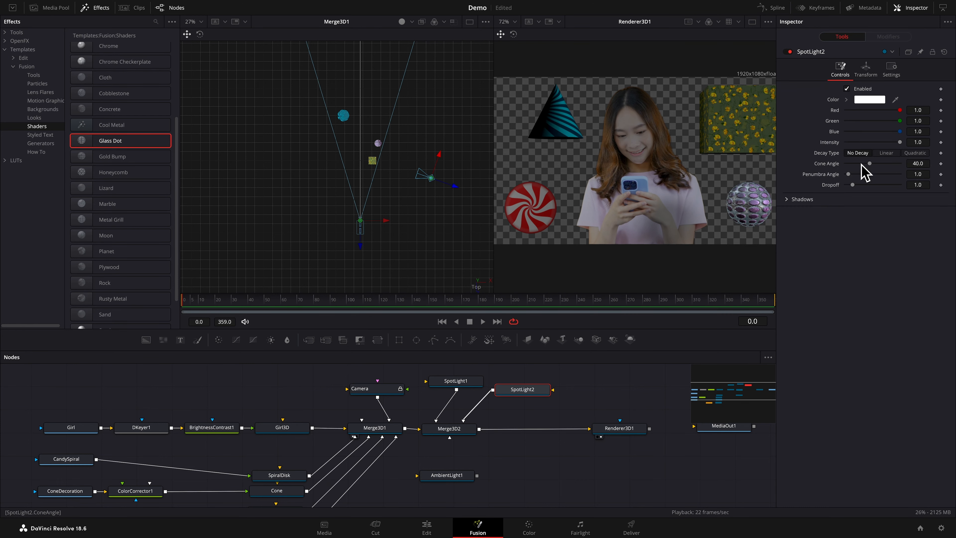
{"action": "left_click_drag", "start_coordinate": [869, 163], "coordinate": [879, 142]}
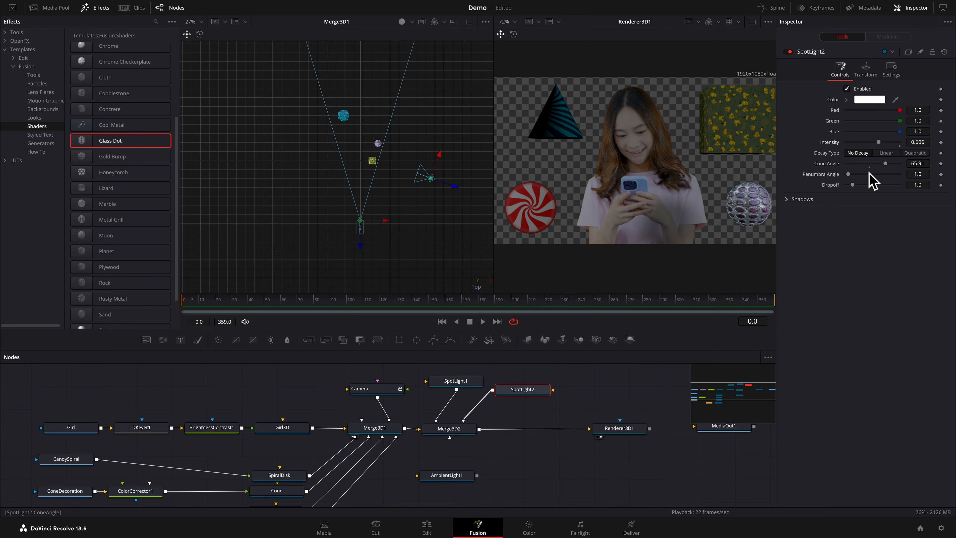
{"action": "left_click", "coordinate": [792, 199]}
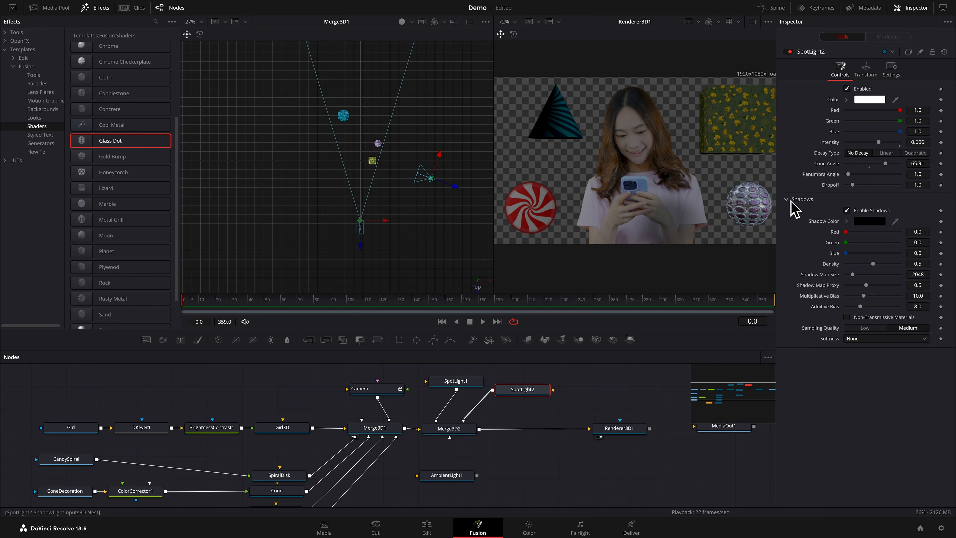
{"action": "left_click", "coordinate": [924, 339]}
{"action": "left_click", "coordinate": [860, 360]}
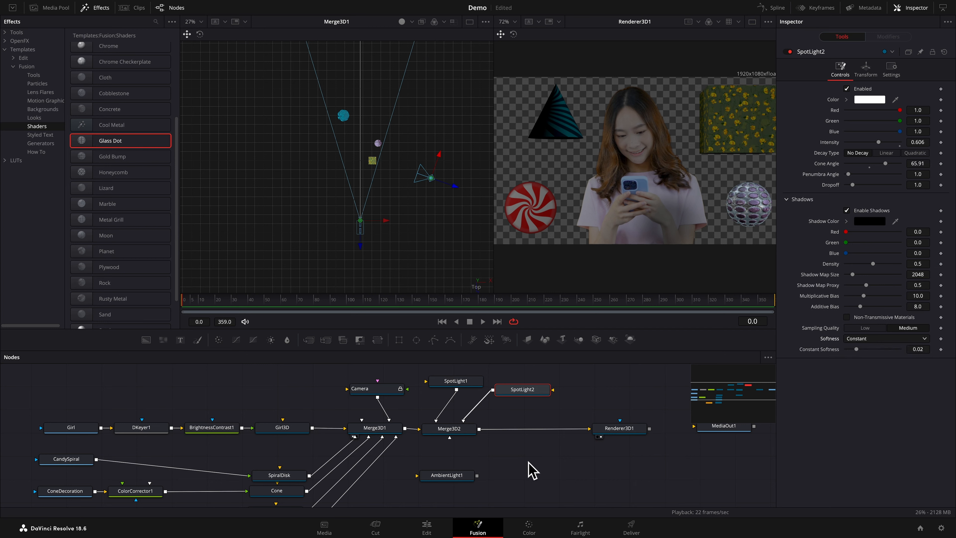
Connect AmbientLight1 to Merge3D2 and set its intensity to 0.449
{"action": "left_click", "coordinate": [463, 477]}
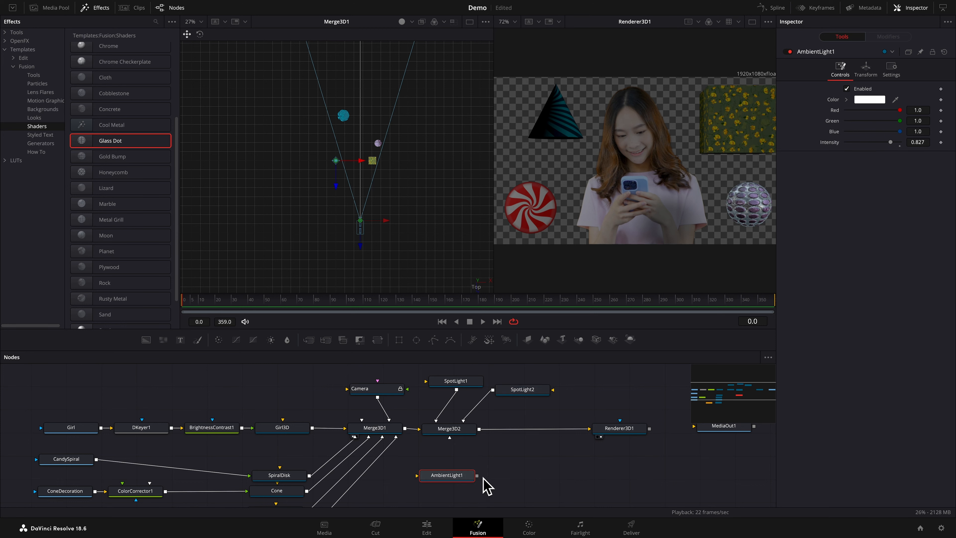
{"action": "left_click_drag", "start_coordinate": [476, 475], "coordinate": [455, 436]}
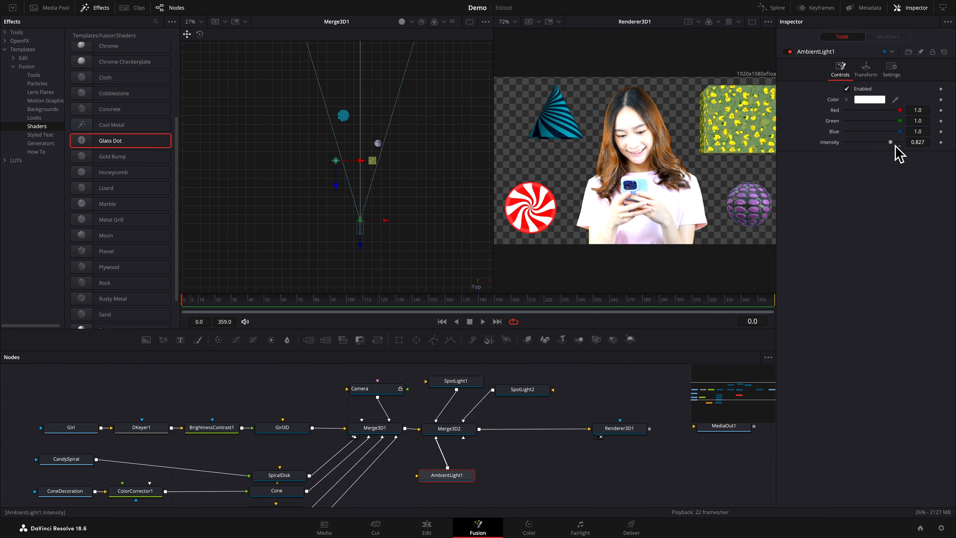
{"action": "left_click_drag", "start_coordinate": [894, 143], "coordinate": [874, 143]}
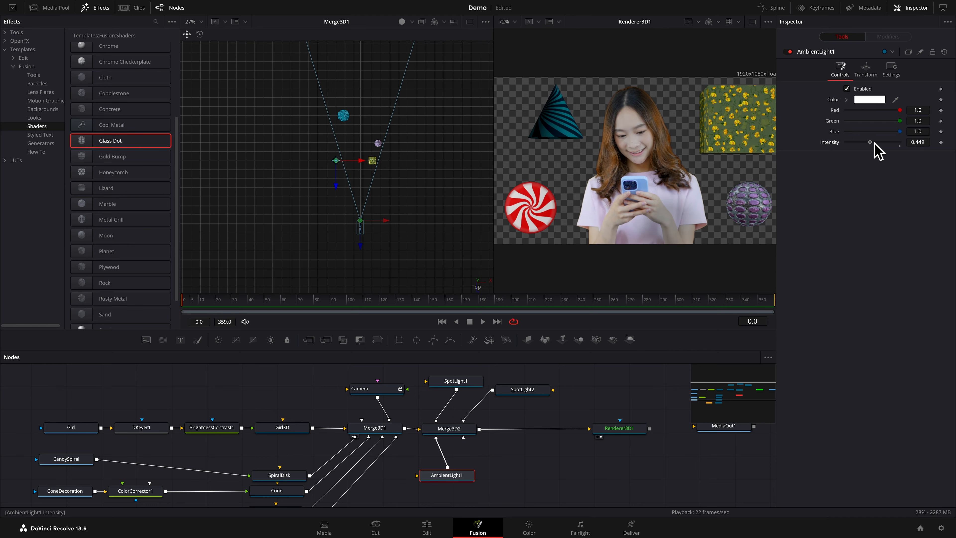
Tint AmbientLight1 light orange with hue 0.064, saturation 0.459 and value 0.945, and save the project
{"action": "left_click", "coordinate": [846, 99]}
{"action": "left_click", "coordinate": [927, 109]}
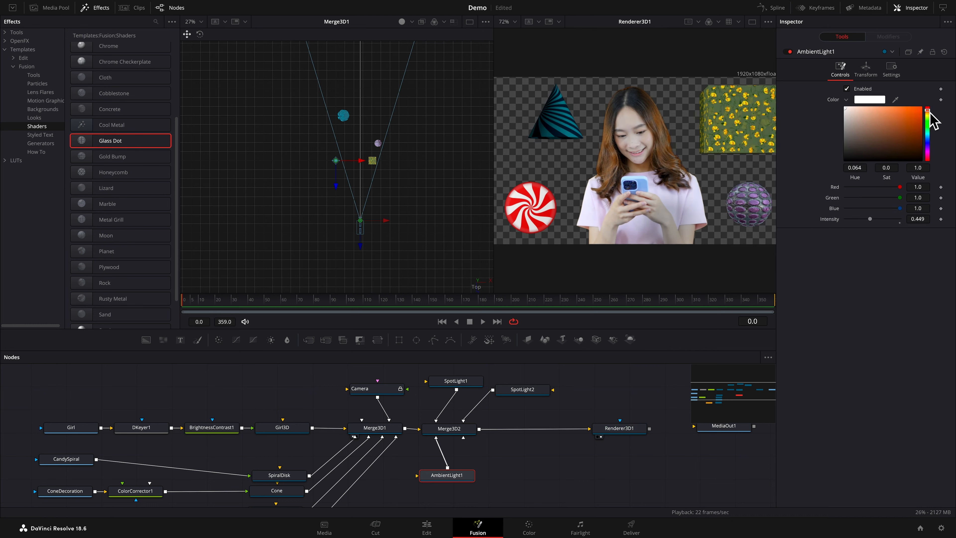
{"action": "left_click", "coordinate": [896, 111]}
{"action": "left_click_drag", "start_coordinate": [898, 113], "coordinate": [879, 109]}
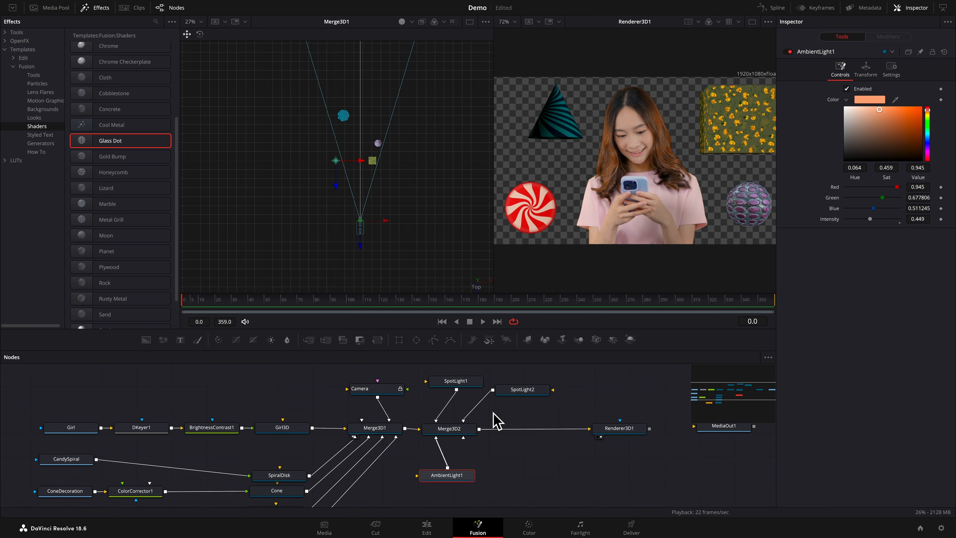
{"action": "key", "text": "super+s"}
Connect Renderer3D1 to MediaOut1, with MediaOut1 moved farther along the flow, and show MediaOut1 in the second viewer
{"action": "left_click", "coordinate": [384, 430]}
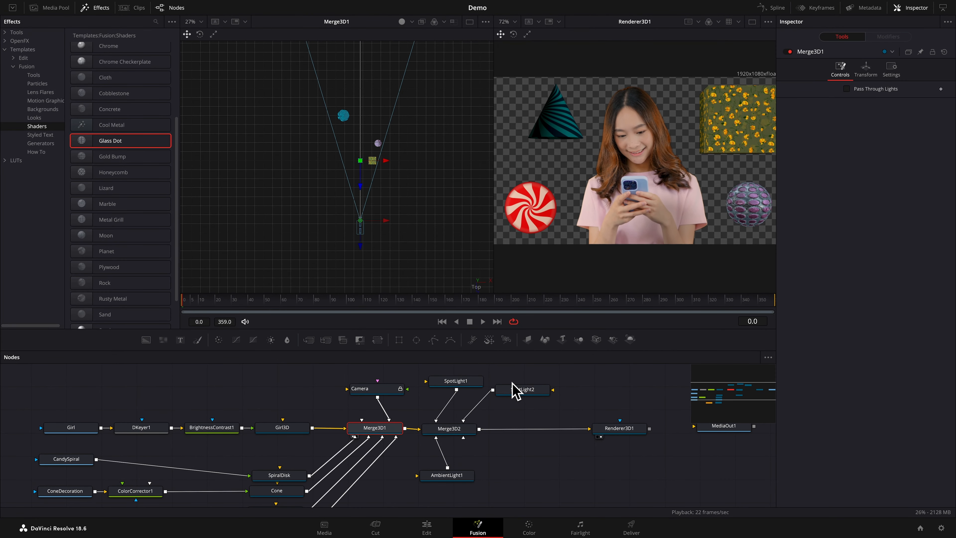
{"action": "scroll", "coordinate": [581, 397], "scroll_direction": "right", "scroll_amount": 5}
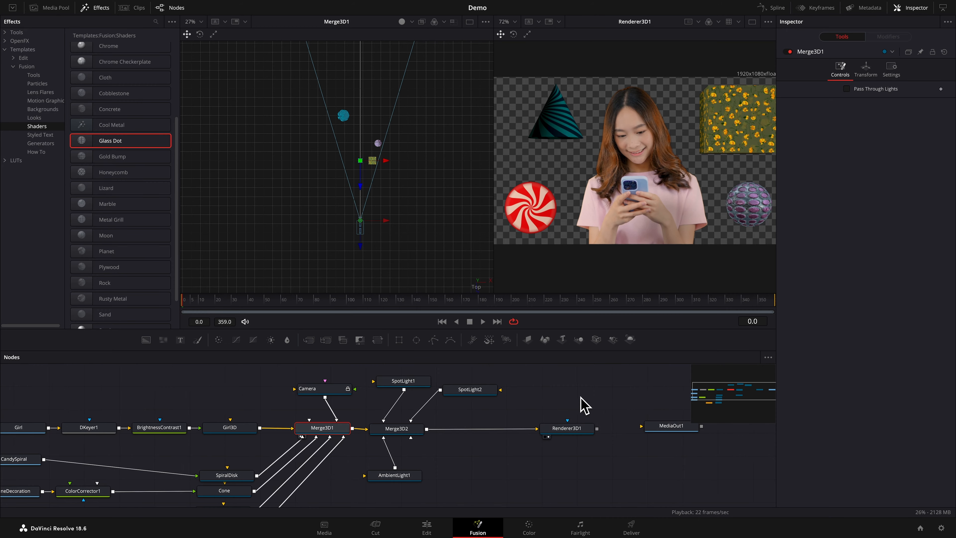
{"action": "scroll", "coordinate": [581, 405], "scroll_direction": "right", "scroll_amount": 3}
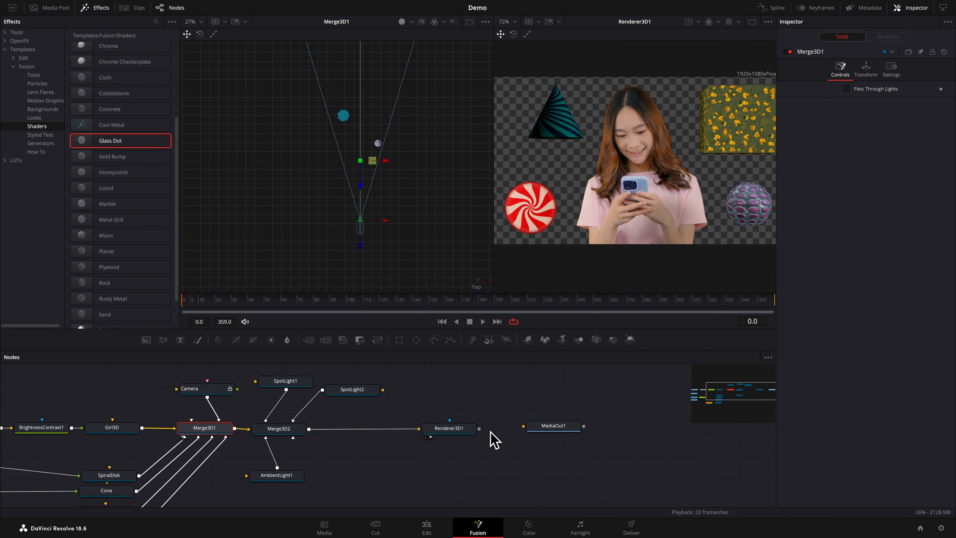
{"action": "left_click_drag", "start_coordinate": [480, 430], "coordinate": [634, 431]}
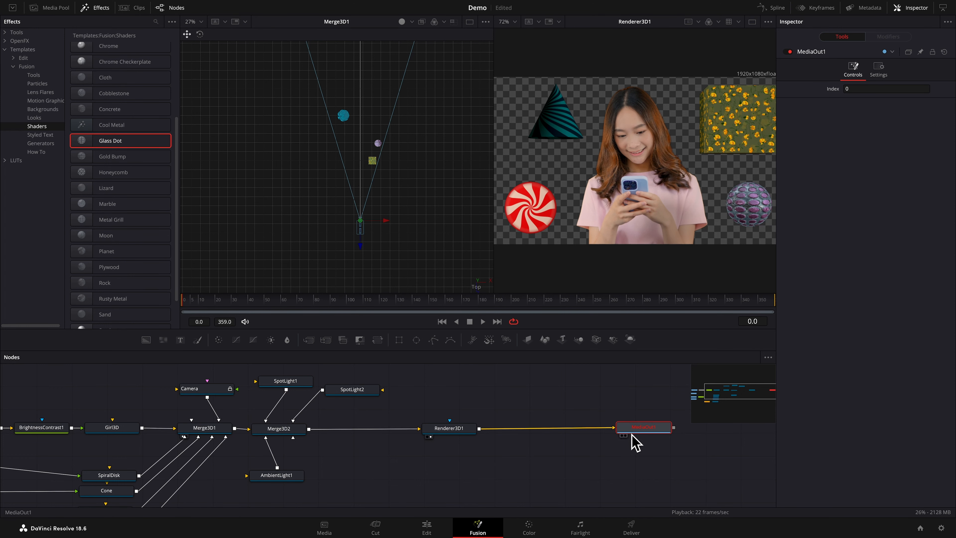
{"action": "key", "text": "2"}
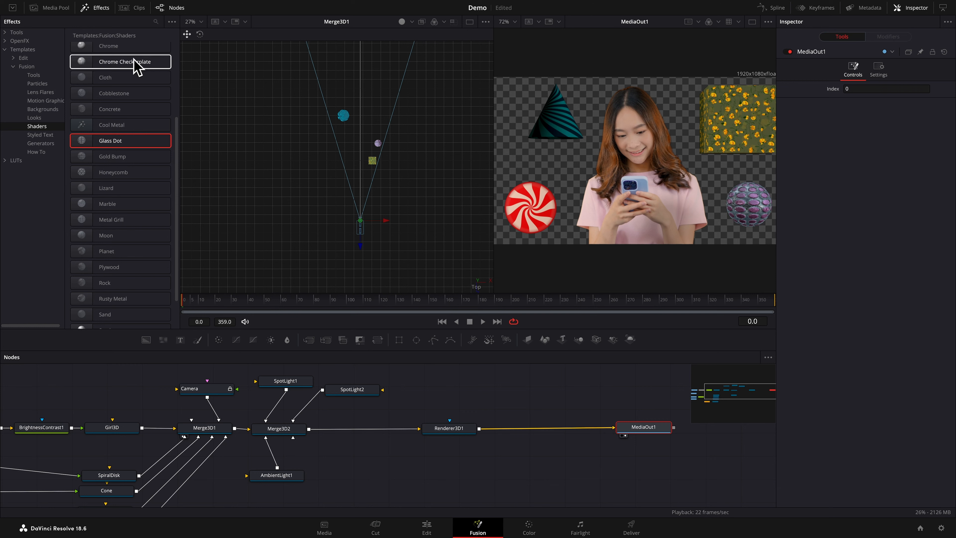
Add Background.jpg from the media pool to the node graph below Renderer3D1 and rename its node Wallpaper
{"action": "left_click", "coordinate": [60, 10]}
{"action": "left_click_drag", "start_coordinate": [113, 42], "coordinate": [454, 476]}
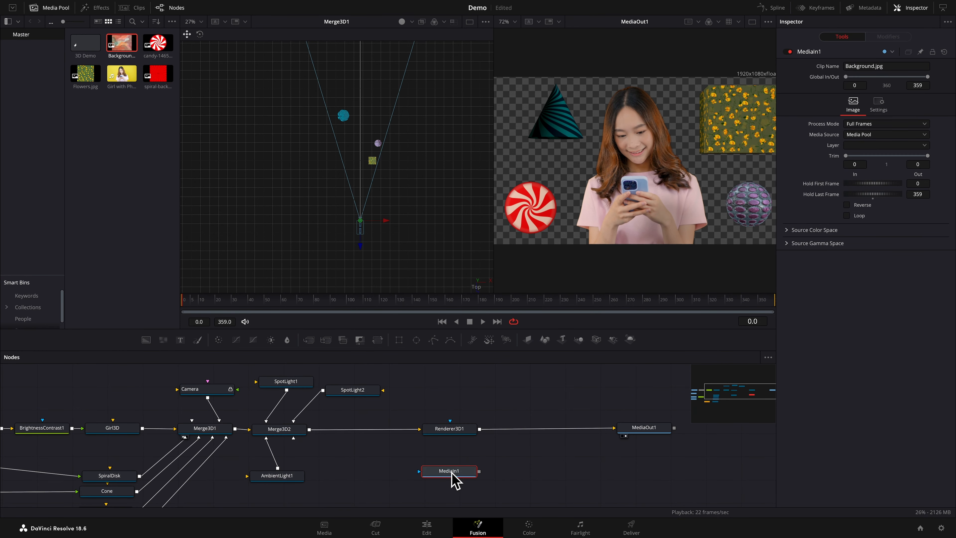
{"action": "key", "text": "F2"}
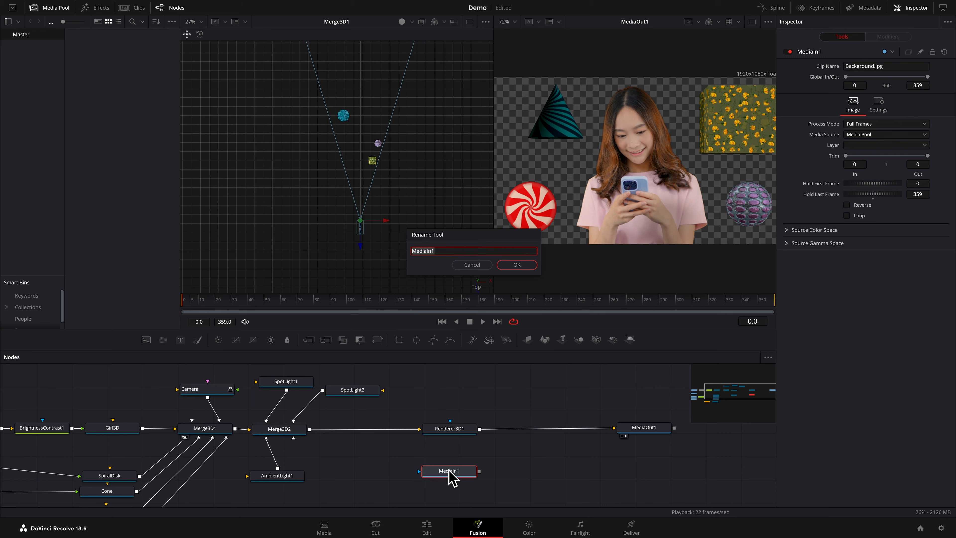
{"action": "type", "text": "Wallpaper"}
{"action": "key", "text": "Return"}
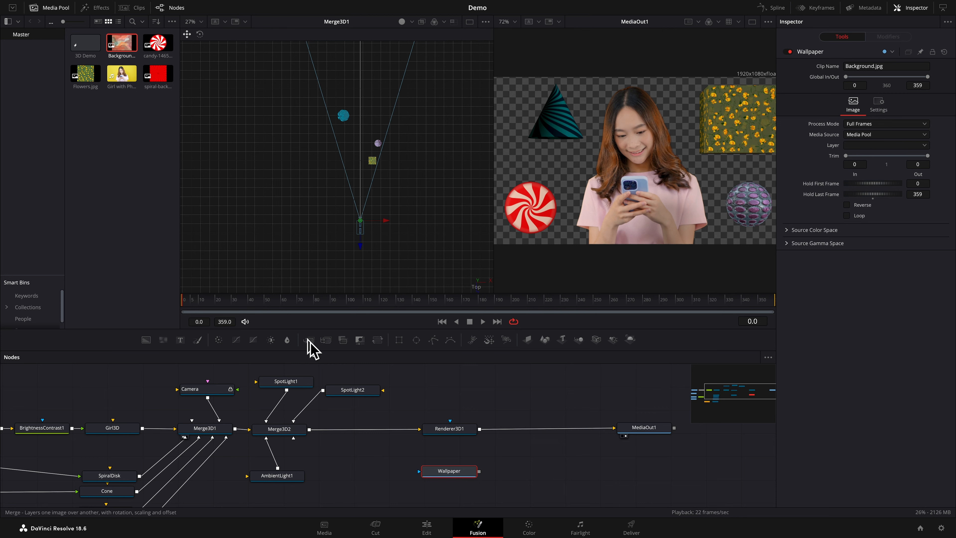
Insert a Merge node between Renderer3D1 and MediaOut1, with Renderer3D1 as its foreground and Wallpaper as its background
{"action": "left_click_drag", "start_coordinate": [310, 342], "coordinate": [545, 433]}
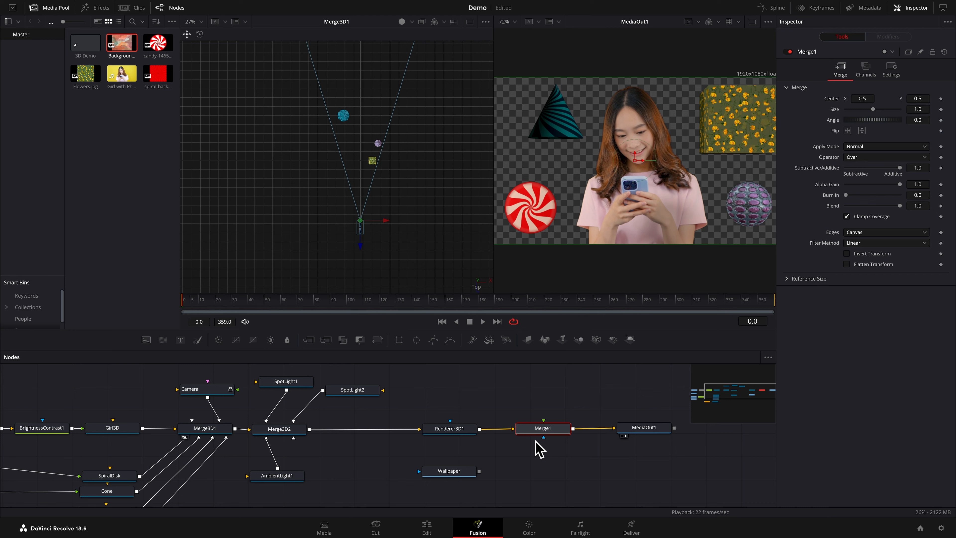
{"action": "left_click_drag", "start_coordinate": [526, 433], "coordinate": [546, 425]}
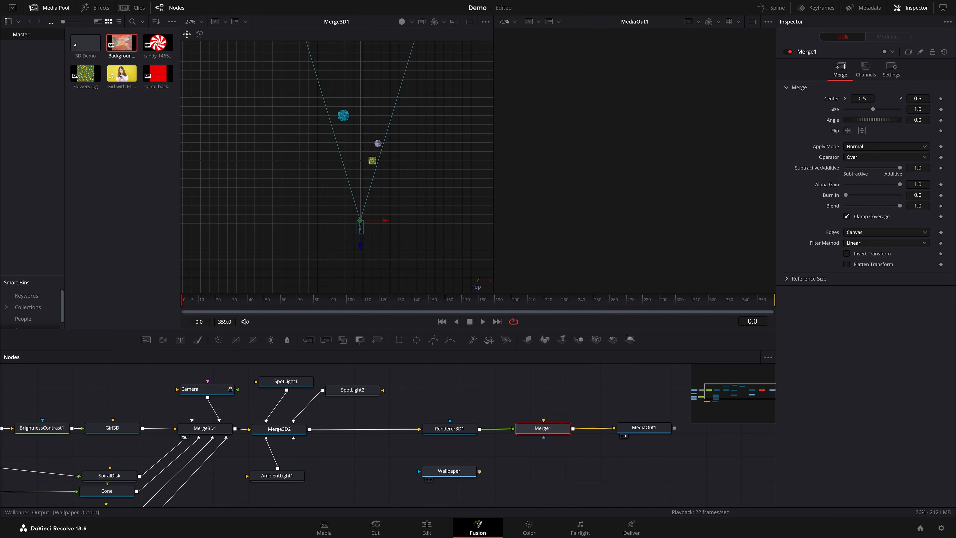
{"action": "left_click_drag", "start_coordinate": [479, 471], "coordinate": [544, 427]}
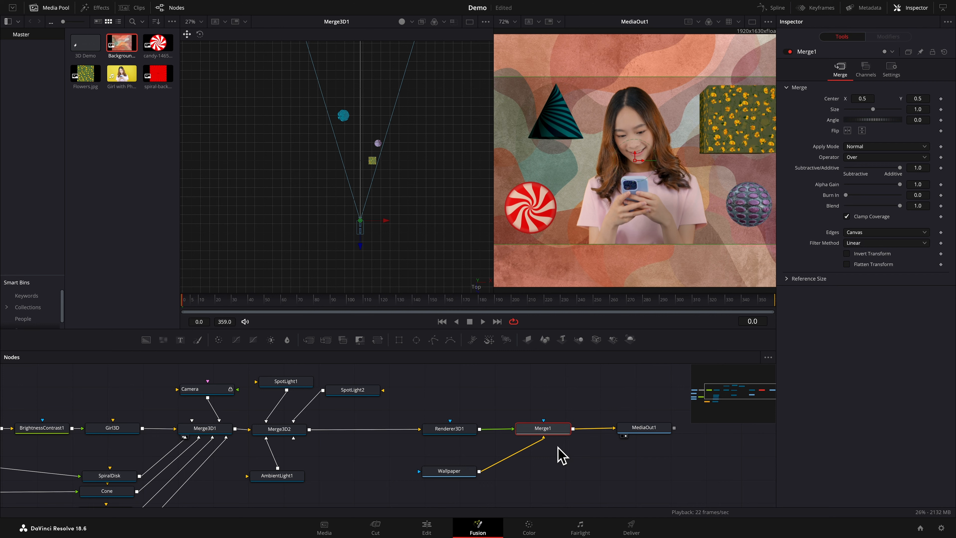
Enable Pre-Divide / Post-Multiply on the BrightnessContrast1 node
{"action": "scroll", "coordinate": [469, 427], "scroll_direction": "left", "scroll_amount": 5}
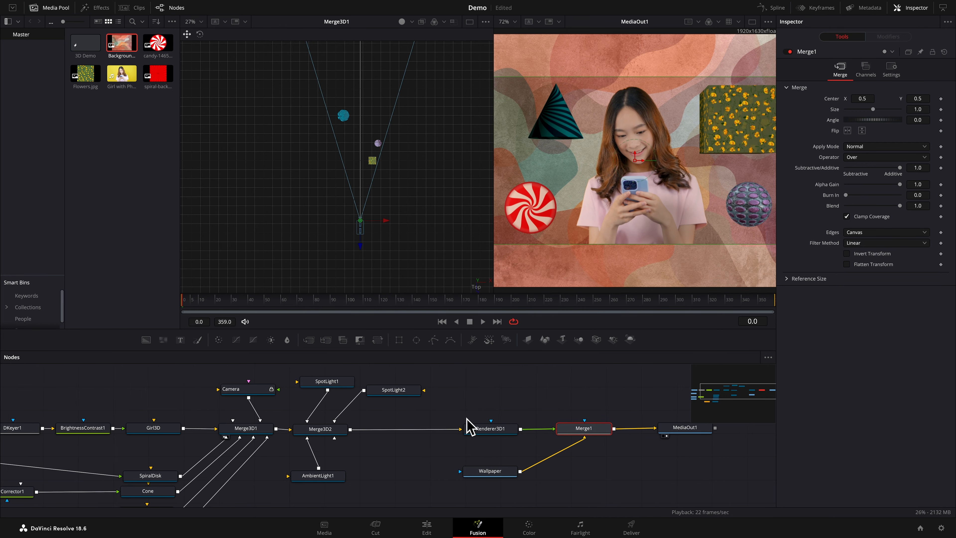
{"action": "scroll", "coordinate": [468, 427], "scroll_direction": "left", "scroll_amount": 3}
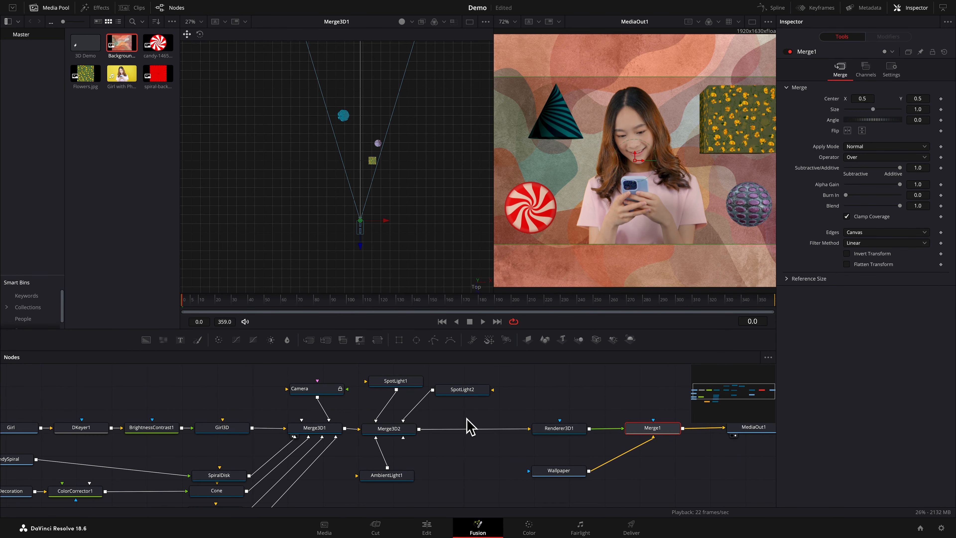
{"action": "left_click", "coordinate": [156, 431]}
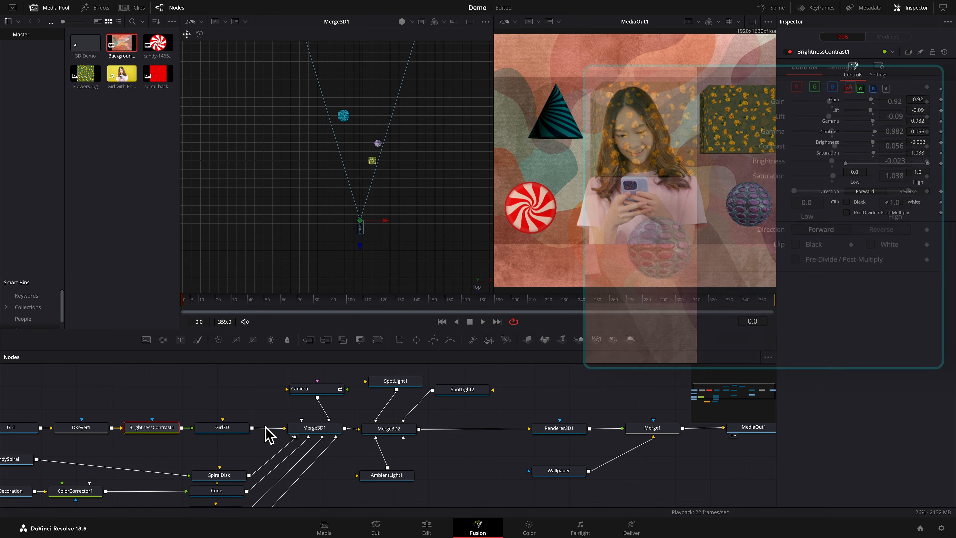
{"action": "left_click", "coordinate": [795, 259]}
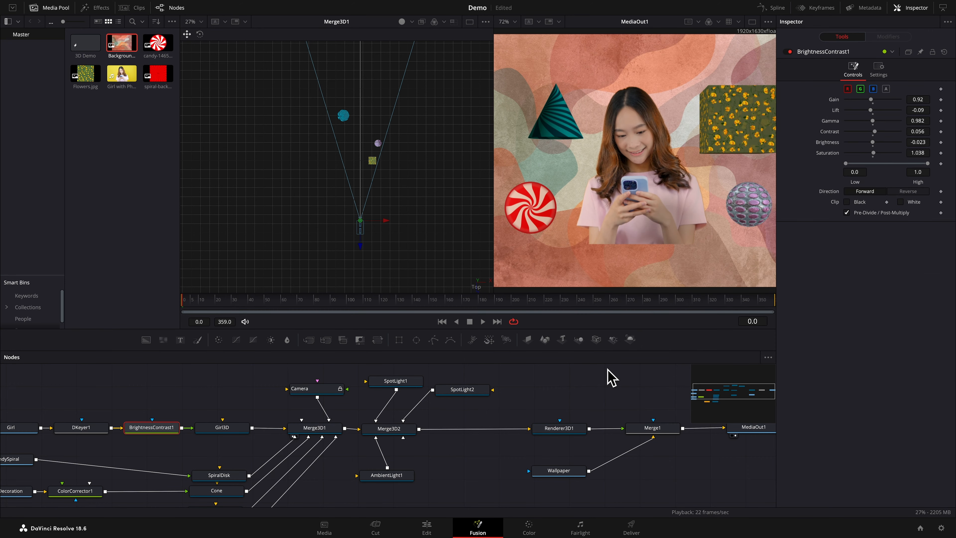
Show Renderer3D1 and Wallpaper in turn in the first viewer to compare their resolutions
{"action": "scroll", "coordinate": [602, 397], "scroll_direction": "right", "scroll_amount": 2}
{"action": "scroll", "coordinate": [605, 404], "scroll_direction": "right", "scroll_amount": 15}
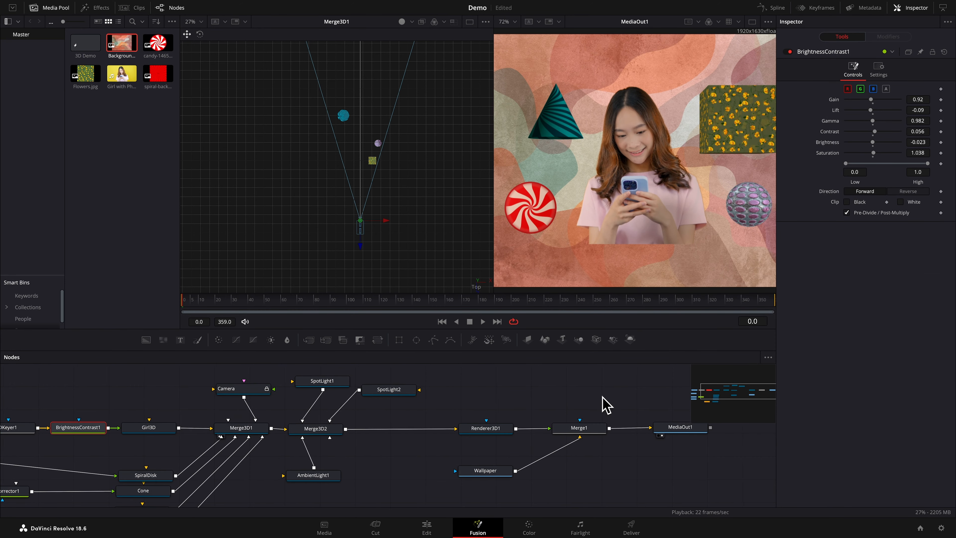
{"action": "scroll", "coordinate": [603, 396], "scroll_direction": "right", "scroll_amount": 1}
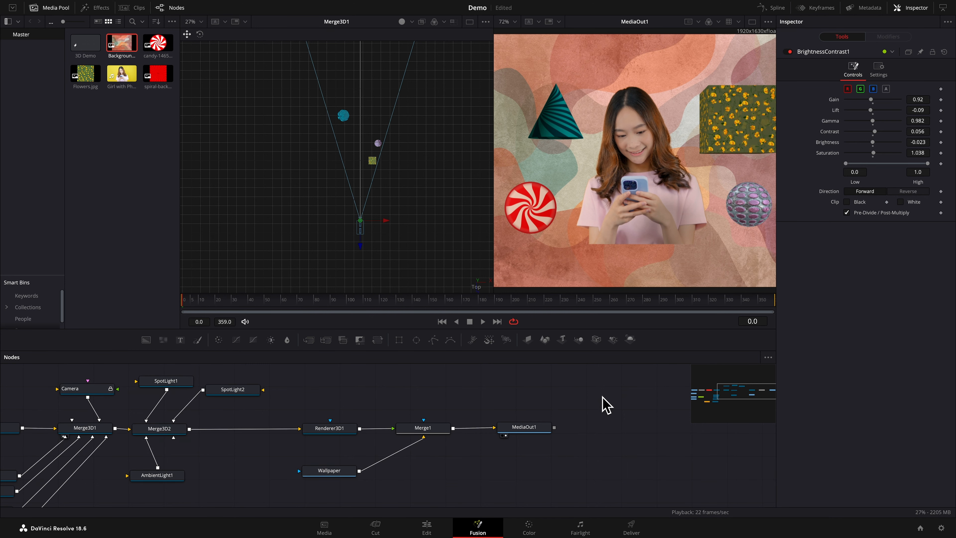
{"action": "left_click", "coordinate": [333, 430]}
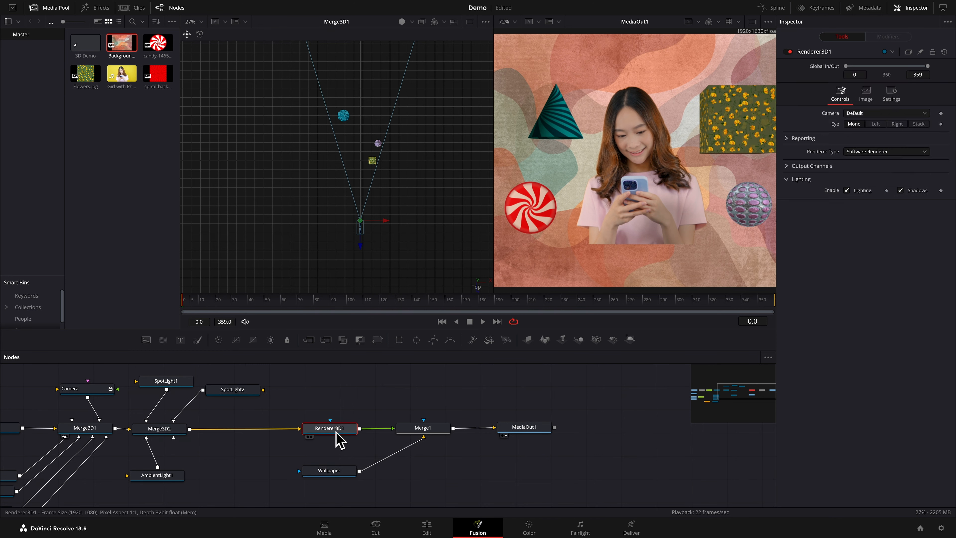
{"action": "key", "text": "1"}
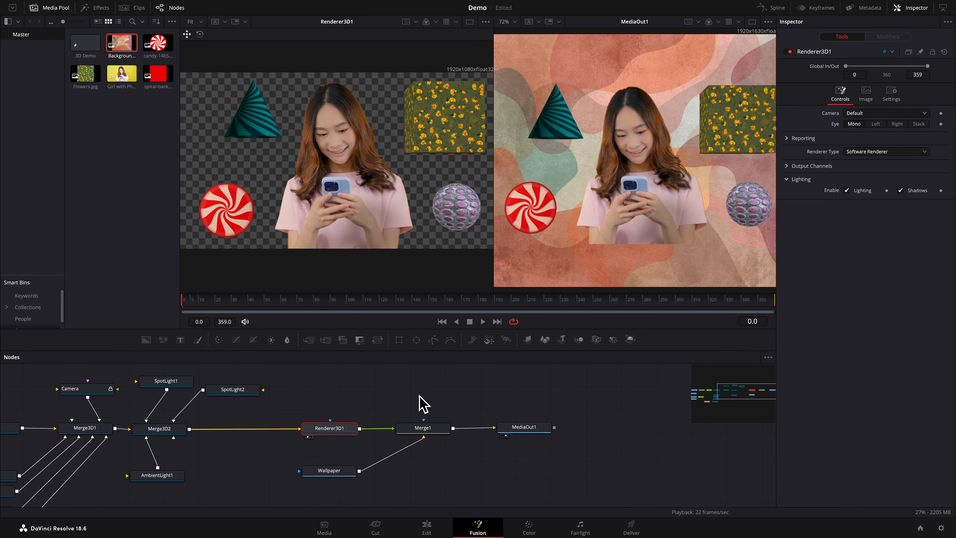
{"action": "left_click", "coordinate": [343, 478]}
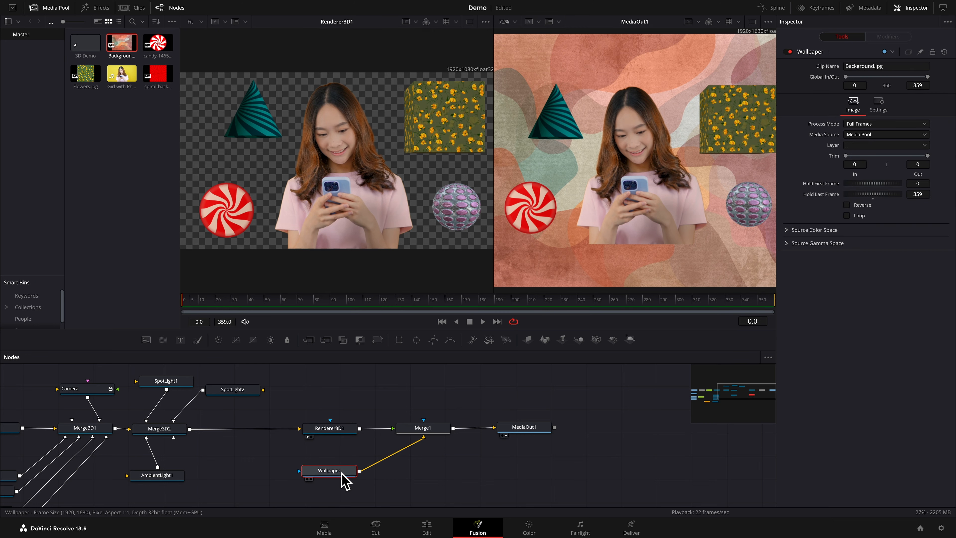
{"action": "key", "text": "1"}
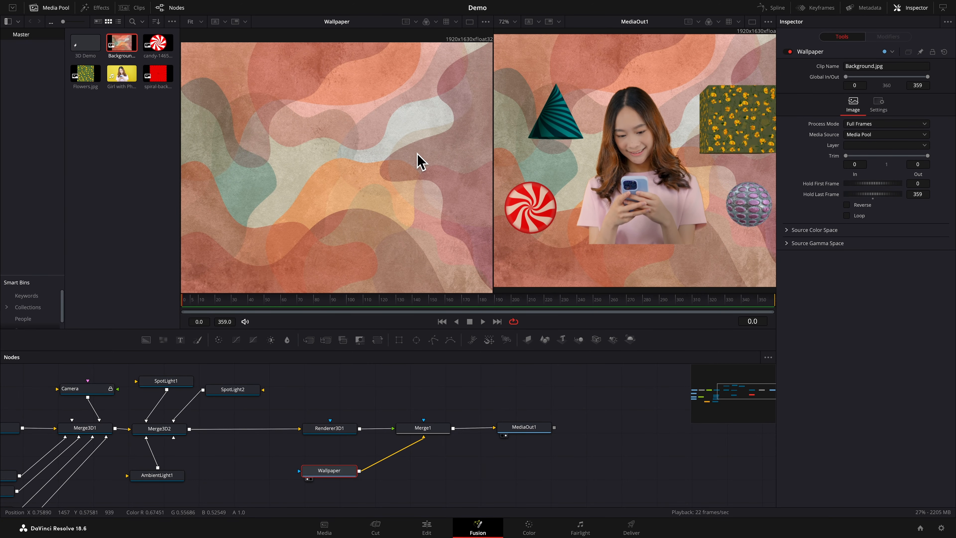
{"action": "scroll", "coordinate": [420, 161], "scroll_direction": "down", "scroll_amount": 2}
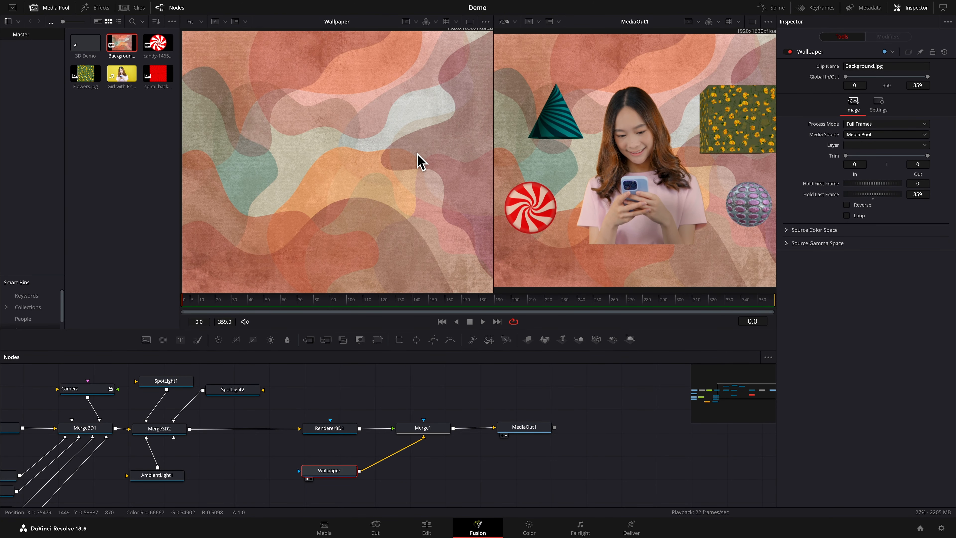
Add a Background node below Wallpaper, rename it ResolutionFix, and make sure Auto Resolution is enabled for it
{"action": "left_click_drag", "start_coordinate": [146, 340], "coordinate": [341, 497]}
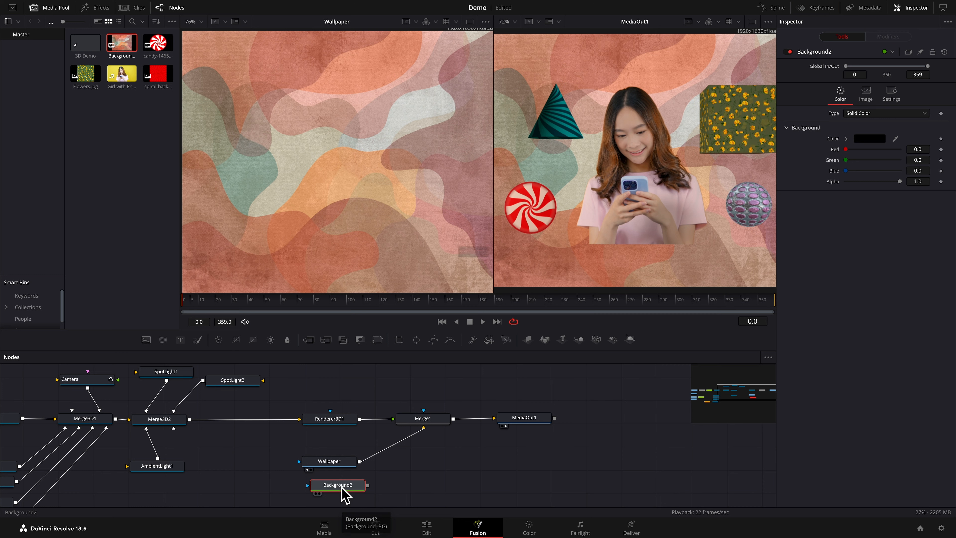
{"action": "key", "text": "F2"}
{"action": "type", "text": "ResolutionFix"}
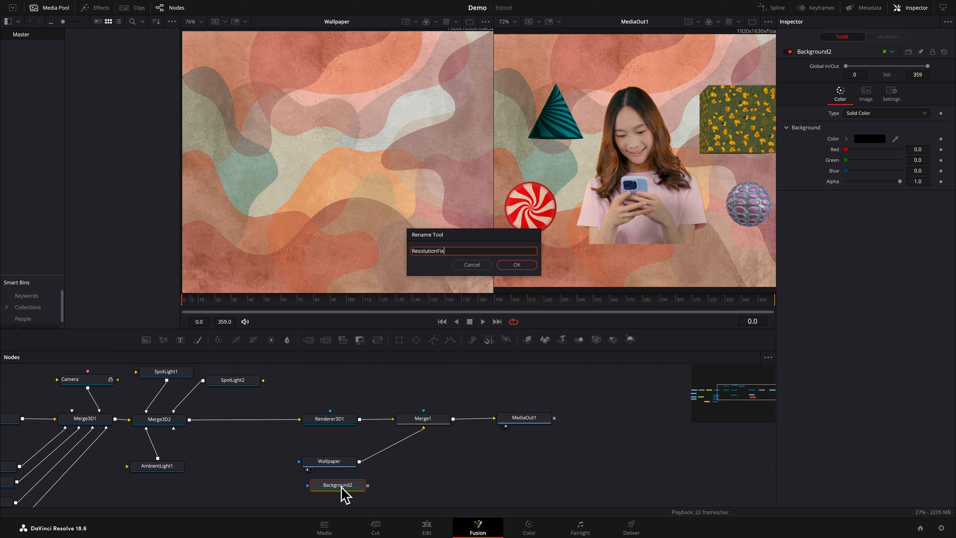
{"action": "key", "text": "Return"}
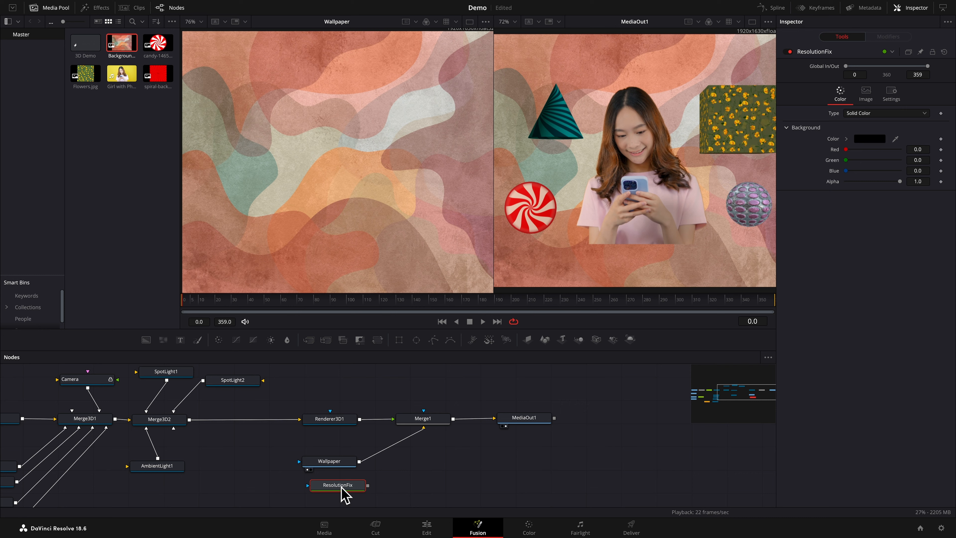
{"action": "left_click", "coordinate": [866, 94]}
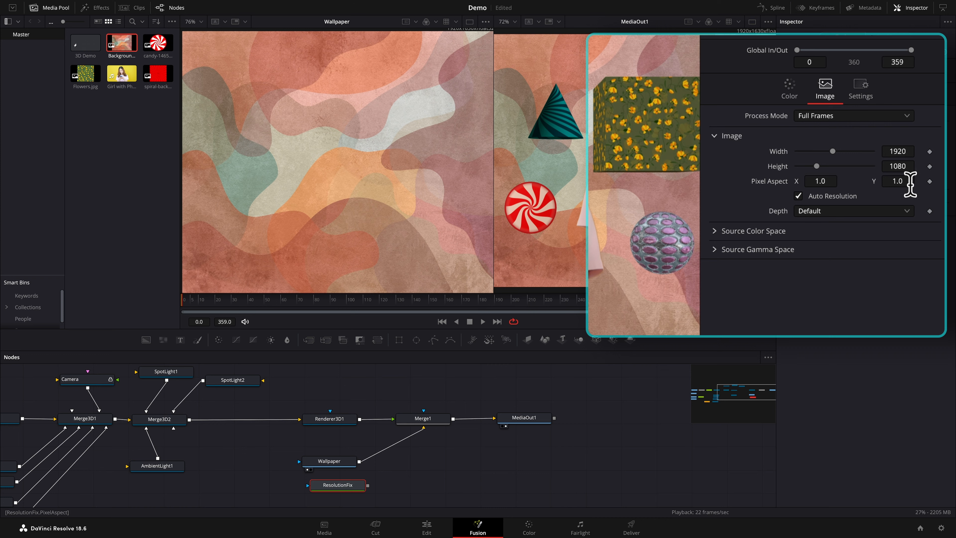
{"action": "left_click", "coordinate": [800, 197]}
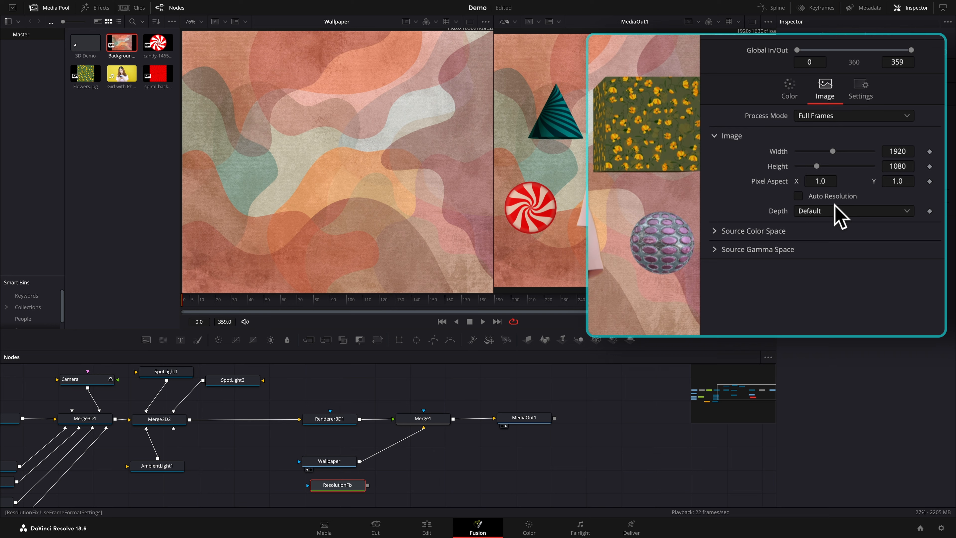
{"action": "left_click", "coordinate": [797, 196]}
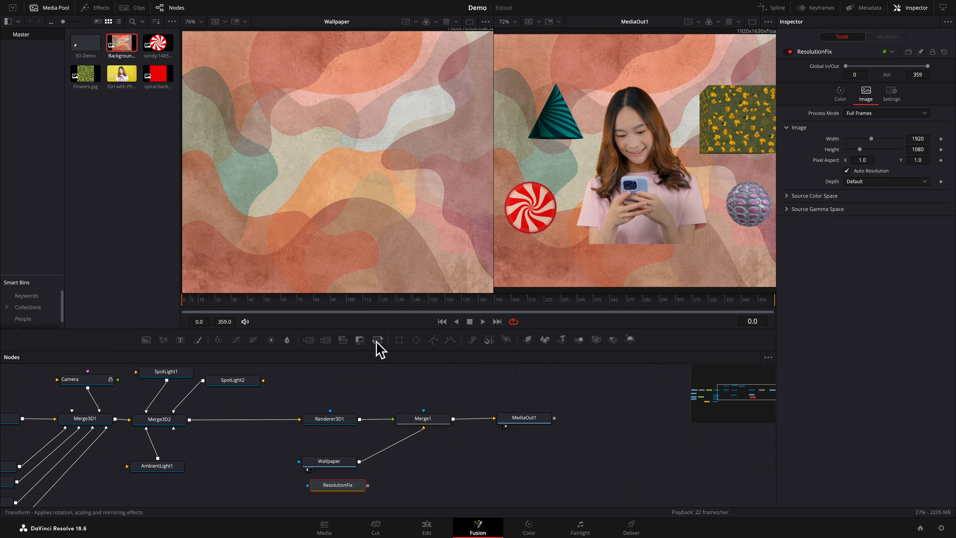
Merge Wallpaper over ResolutionFix with a new Merge node, feed it into Merge1's background, and align Wallpaper above ResolutionFix
{"action": "left_click_drag", "start_coordinate": [308, 340], "coordinate": [422, 481]}
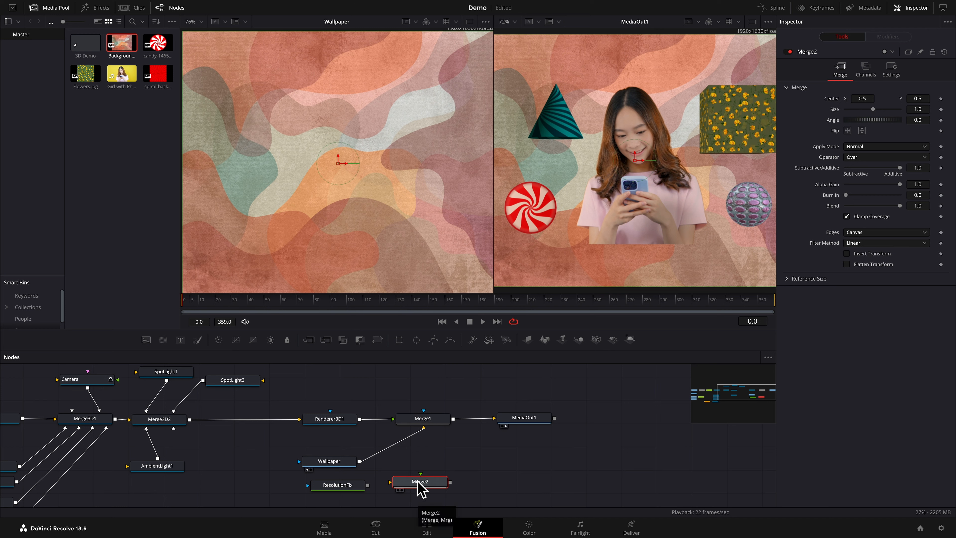
{"action": "mouse_move", "coordinate": [413, 486]}
{"action": "left_mouse_down"}
{"action": "mouse_move", "coordinate": [373, 488]}
{"action": "mouse_move", "coordinate": [396, 491]}
{"action": "left_mouse_up"}
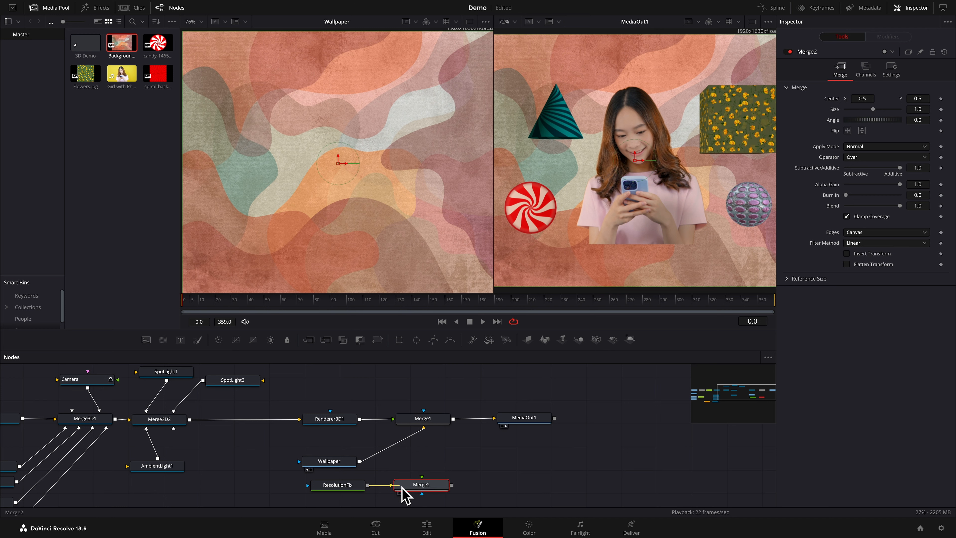
{"action": "left_click_drag", "start_coordinate": [423, 428], "coordinate": [422, 485]}
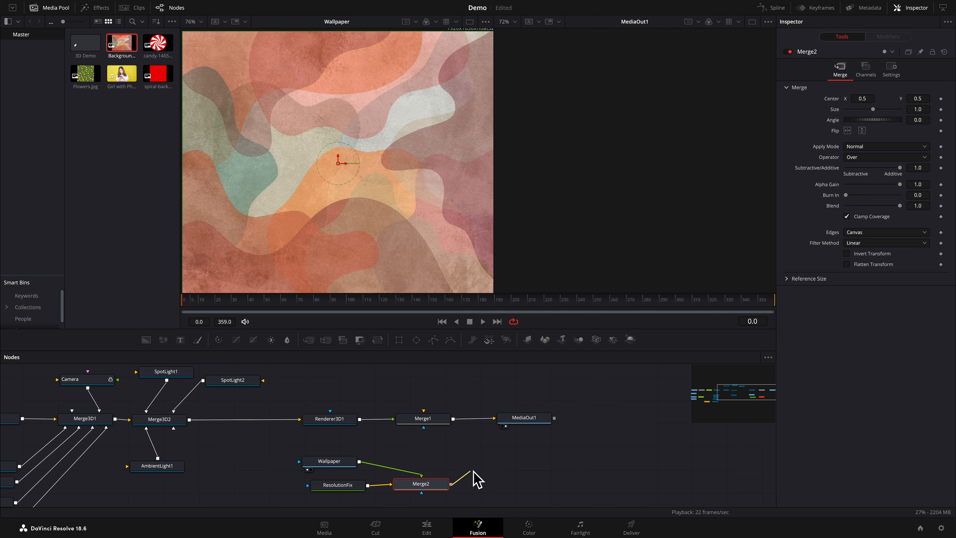
{"action": "left_click_drag", "start_coordinate": [451, 484], "coordinate": [424, 426]}
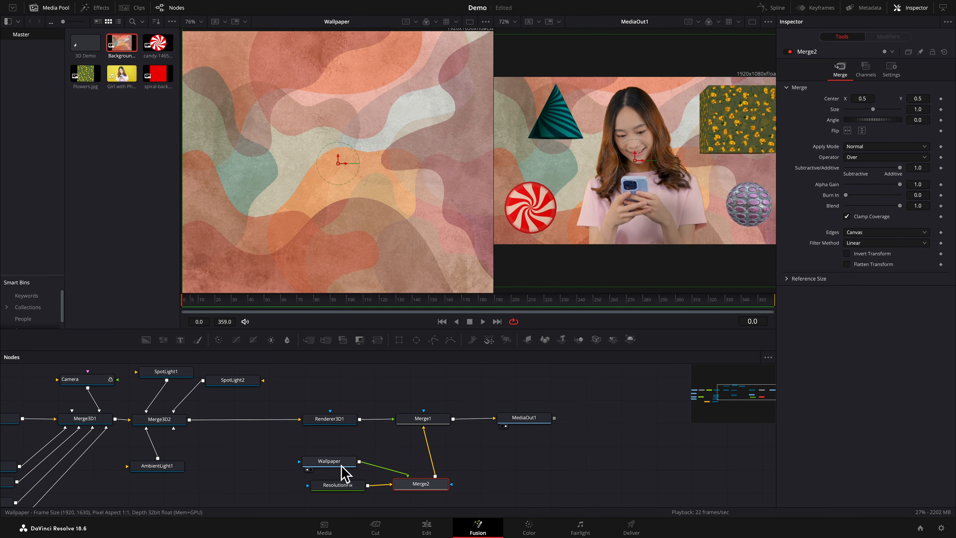
{"action": "left_click_drag", "start_coordinate": [343, 471], "coordinate": [351, 470]}
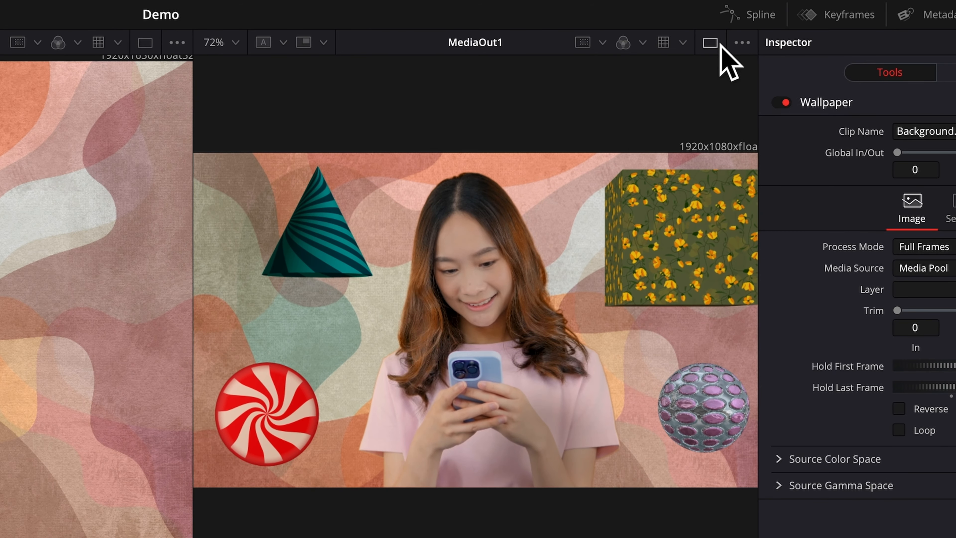
Switch to a single viewer, move SpiralDisk up below Girl3D, and animate its rotation group at frame 0
{"action": "left_click", "coordinate": [753, 22]}
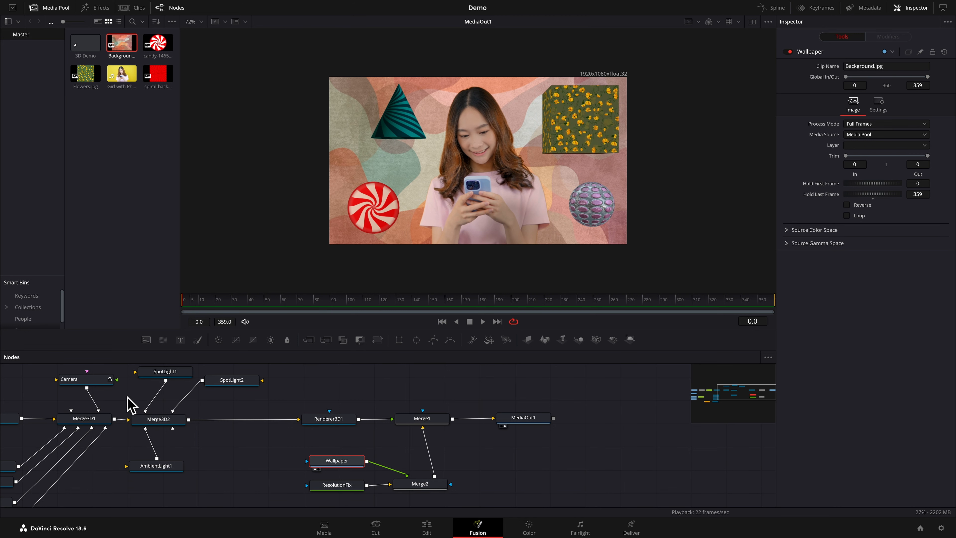
{"action": "scroll", "coordinate": [100, 406], "scroll_direction": "left", "scroll_amount": 5}
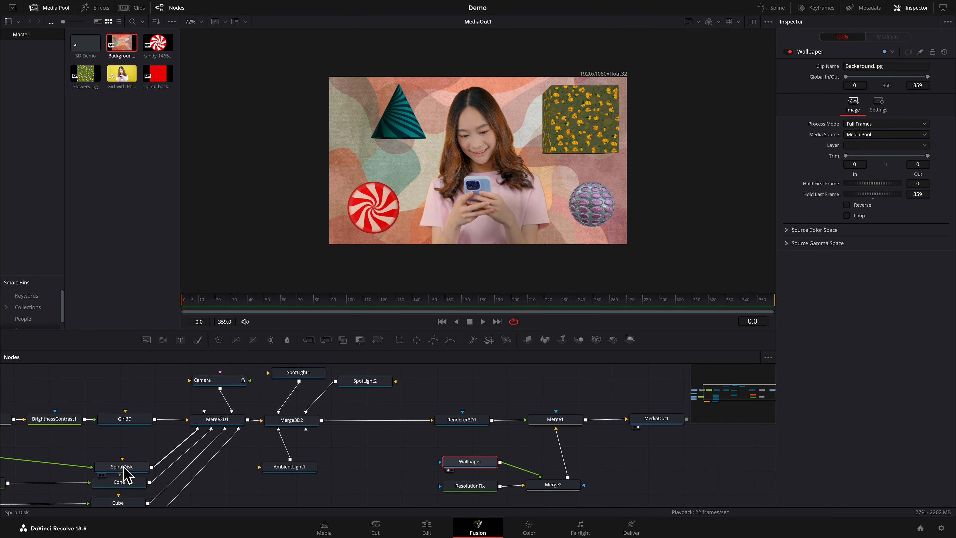
{"action": "left_click_drag", "start_coordinate": [123, 471], "coordinate": [126, 447]}
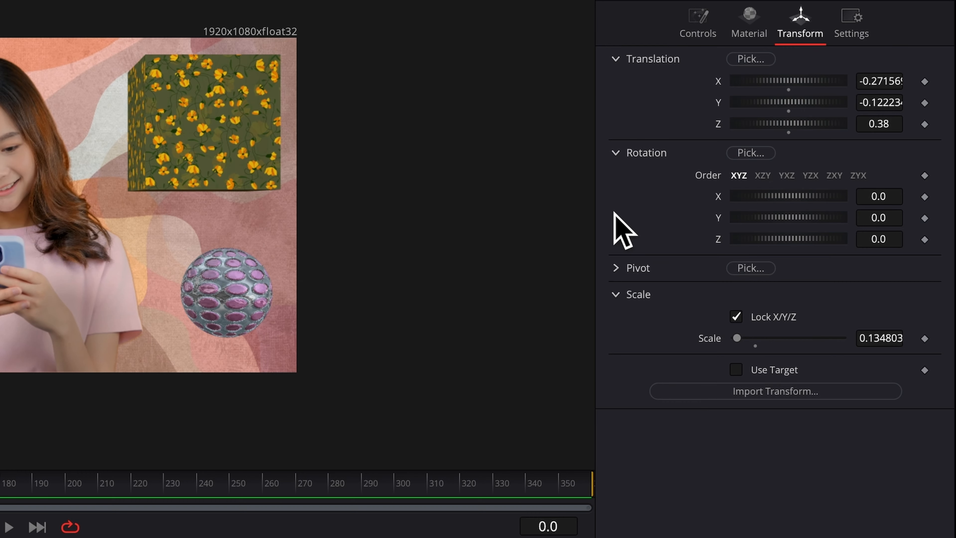
{"action": "right_click", "coordinate": [796, 163]}
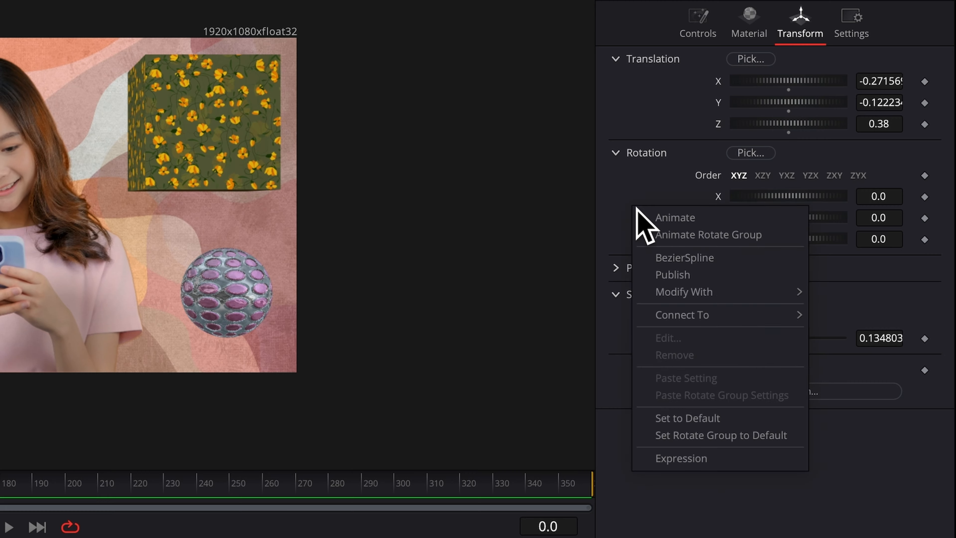
{"action": "left_click", "coordinate": [680, 234]}
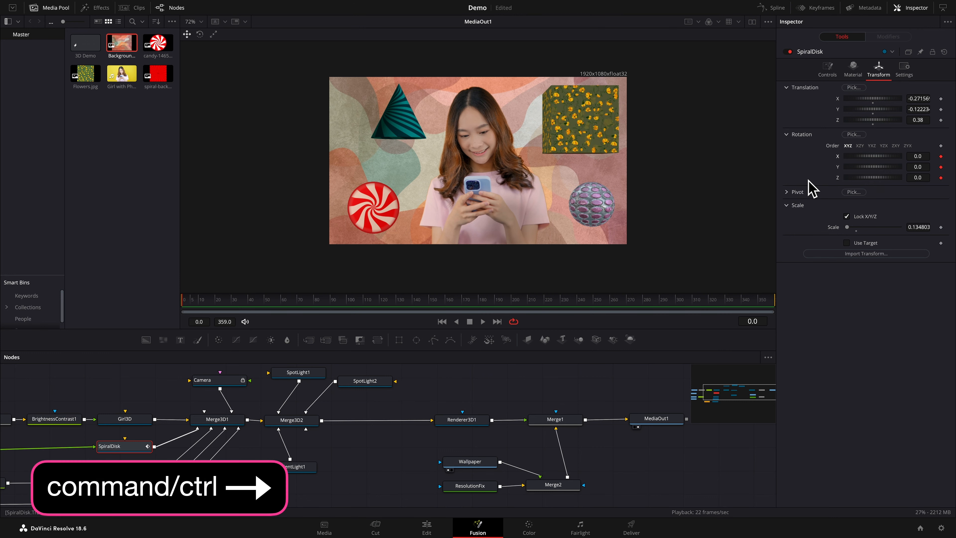
At frame 359, set SpiralDisk's rotation to X 855.8, Y -743.6 and Z 1205.2, and return to frame 0
{"action": "key", "text": "ctrl+Right"}
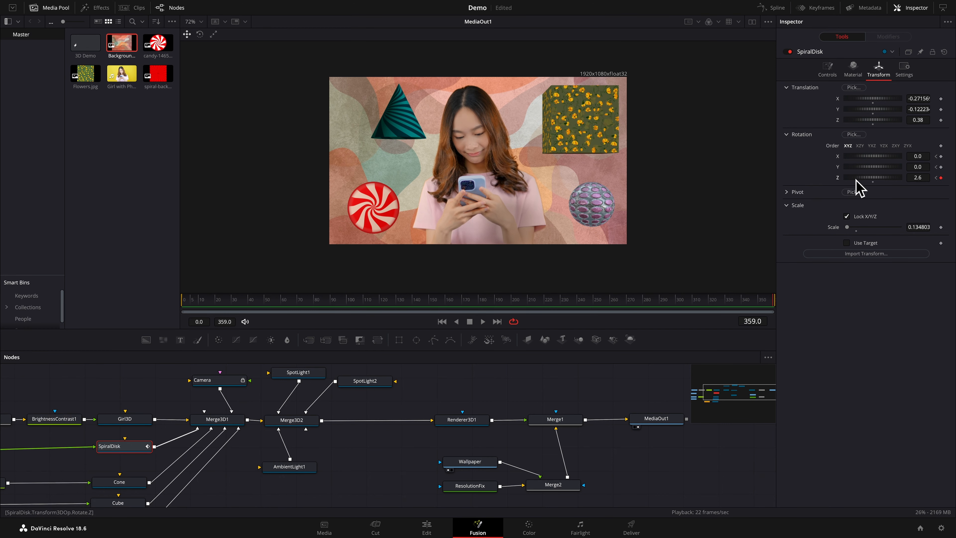
{"action": "left_click_drag", "start_coordinate": [856, 178], "coordinate": [902, 169]}
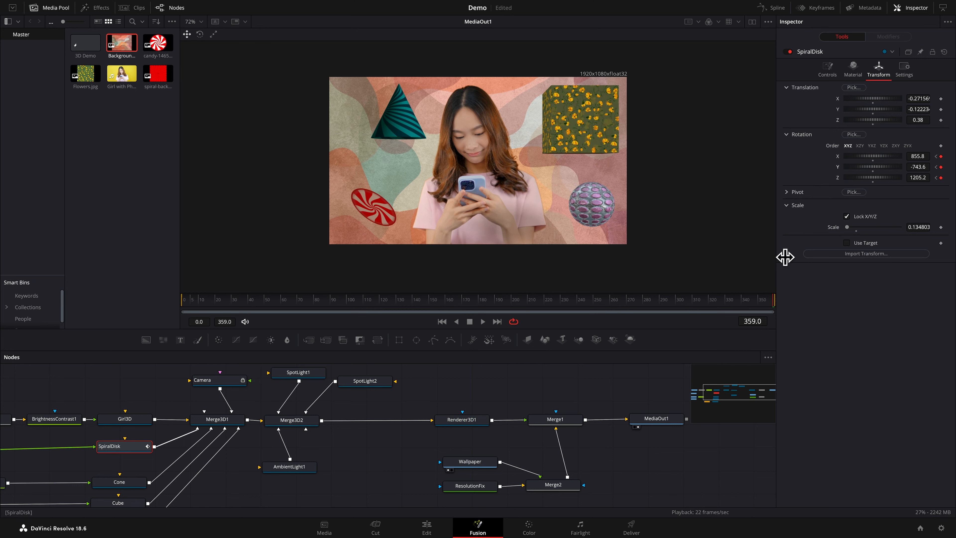
{"action": "key", "text": "Home"}
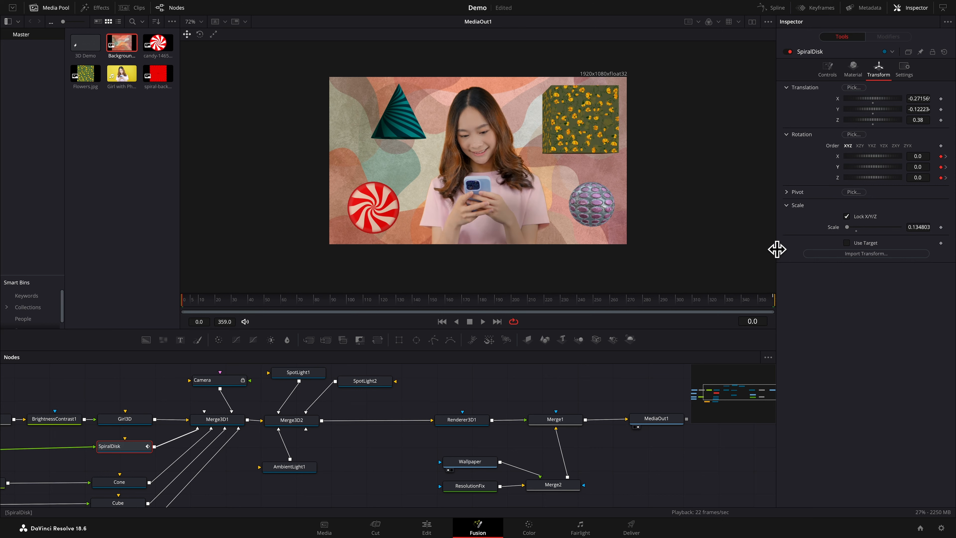
Preview SpiralDisk's rotation animation, stop playback, and return to frame 0
{"action": "key", "text": "space"}
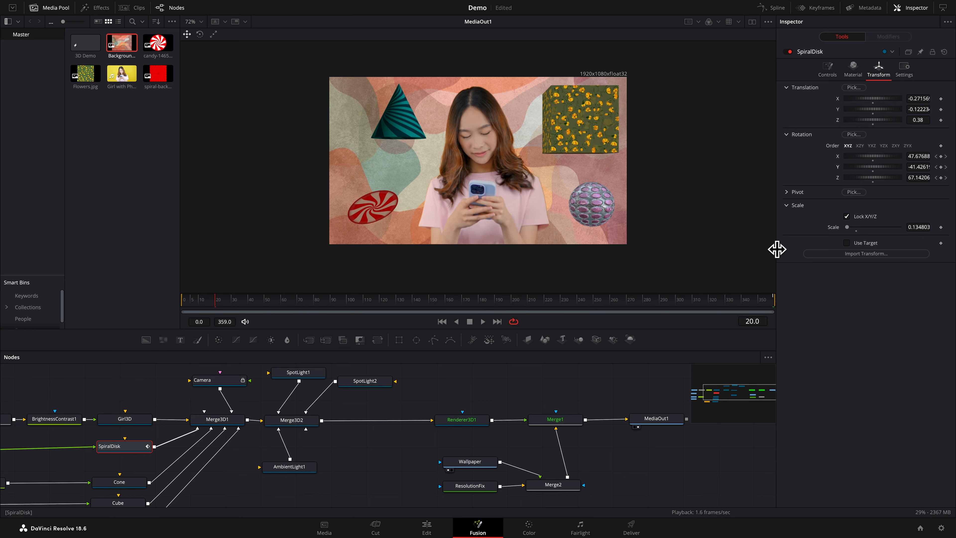
{"action": "key", "text": "space"}
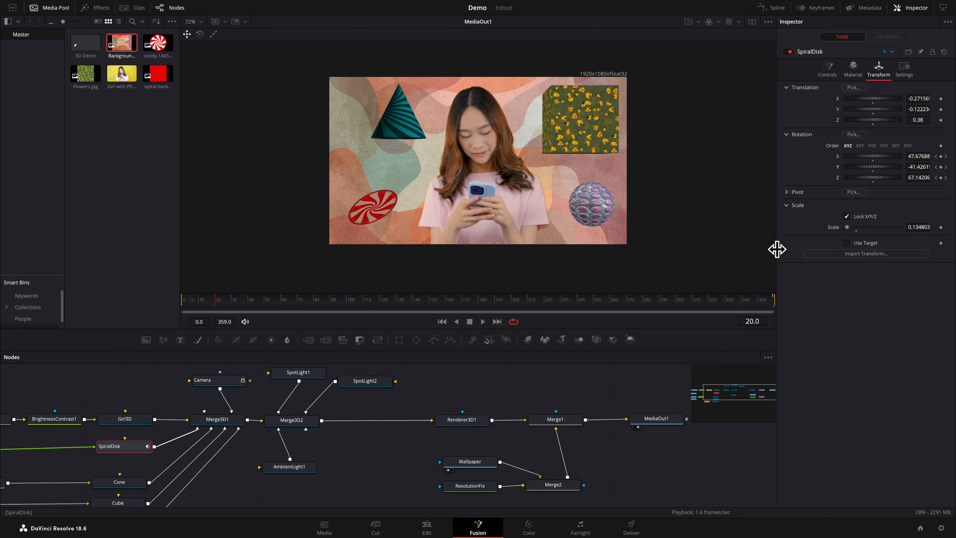
{"action": "key", "text": "Home"}
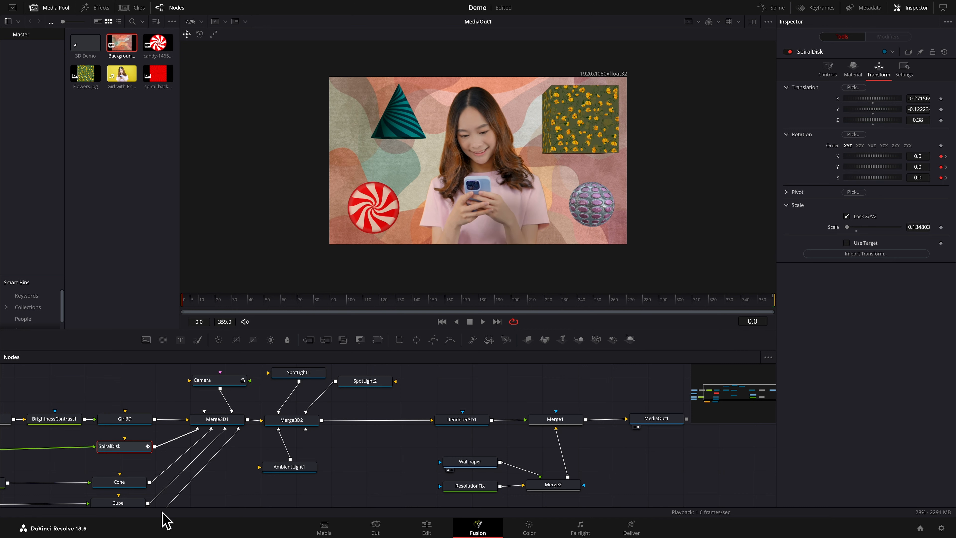
Animate the Cone node's rotation group at frame 0
{"action": "left_click", "coordinate": [136, 485]}
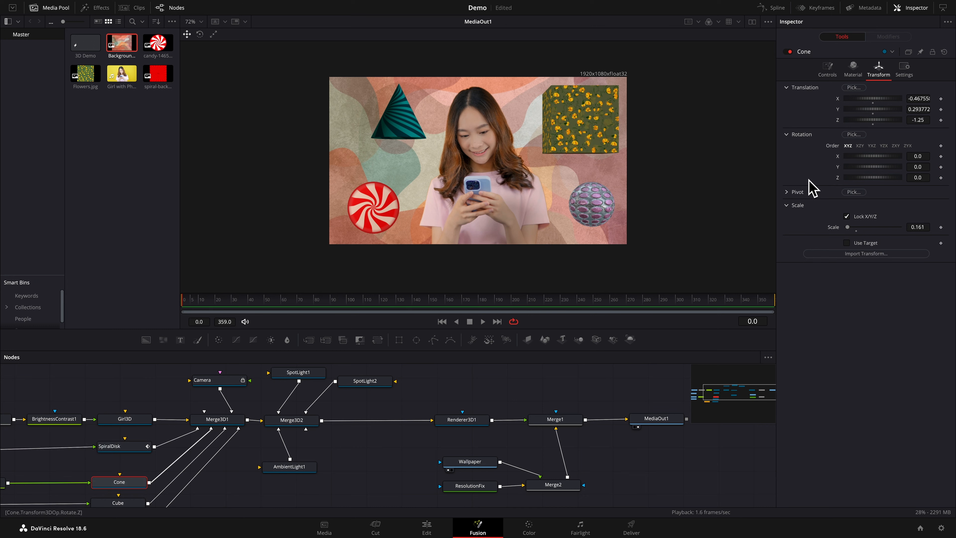
{"action": "right_click", "coordinate": [804, 163]}
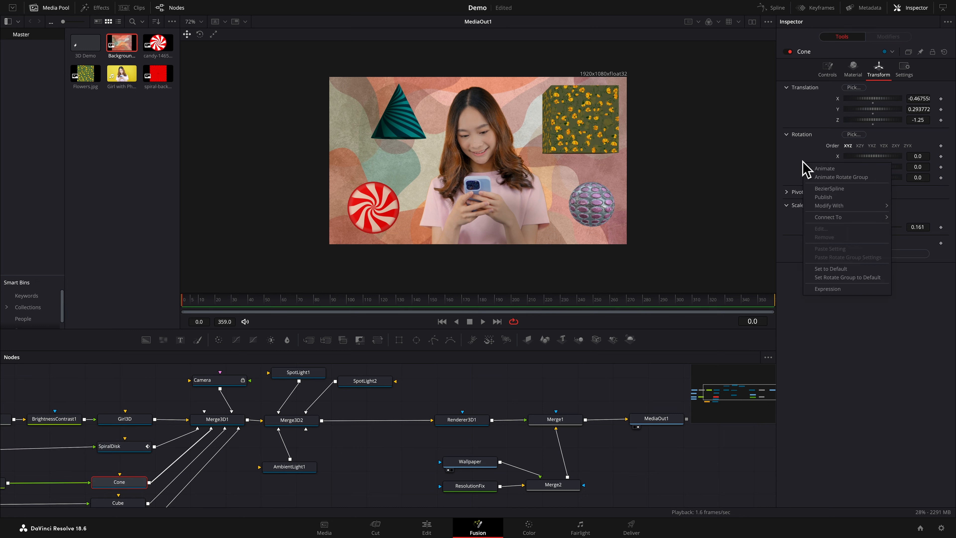
{"action": "left_click", "coordinate": [839, 177]}
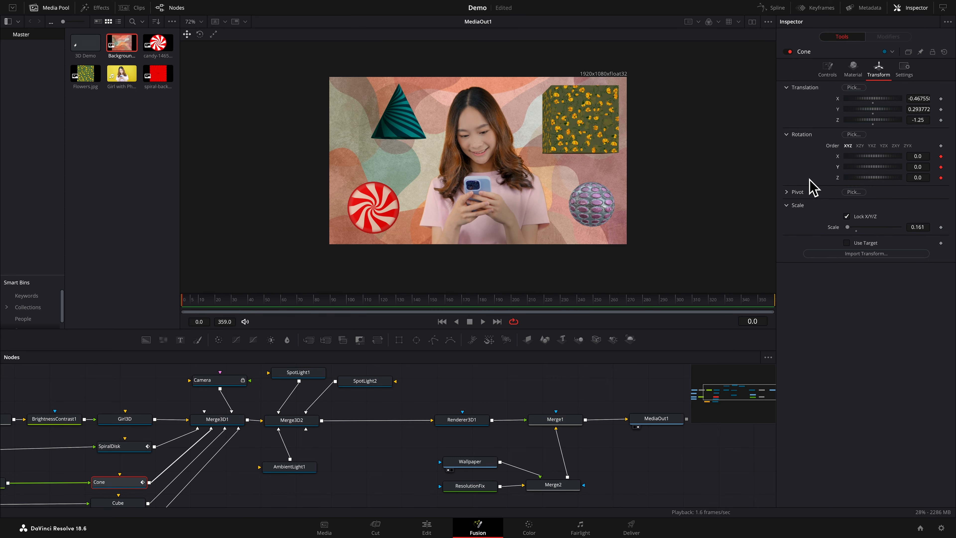
At frame 359, set Cone's rotation to X -386.1, Y 821.8 and Z -513.9
{"action": "key", "text": "End"}
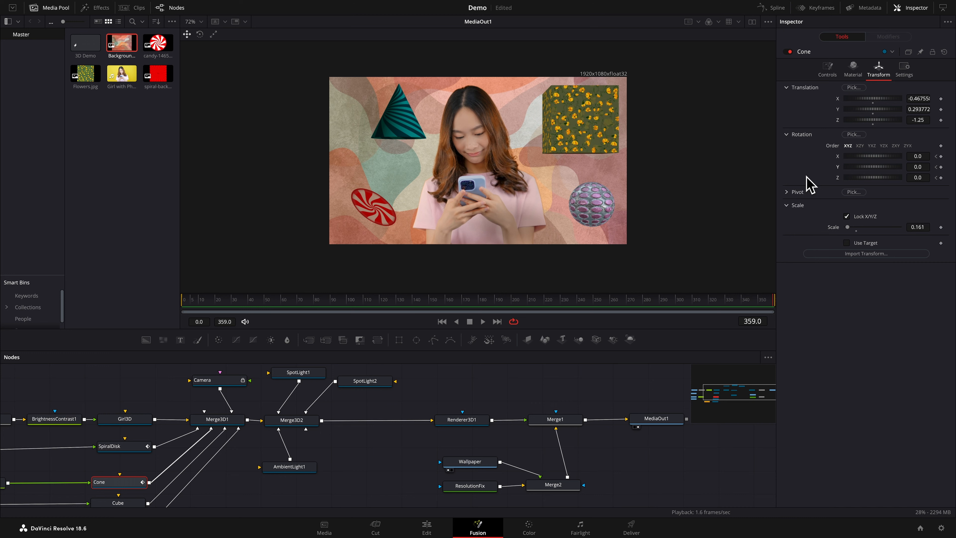
{"action": "left_click_drag", "start_coordinate": [880, 160], "coordinate": [860, 160]}
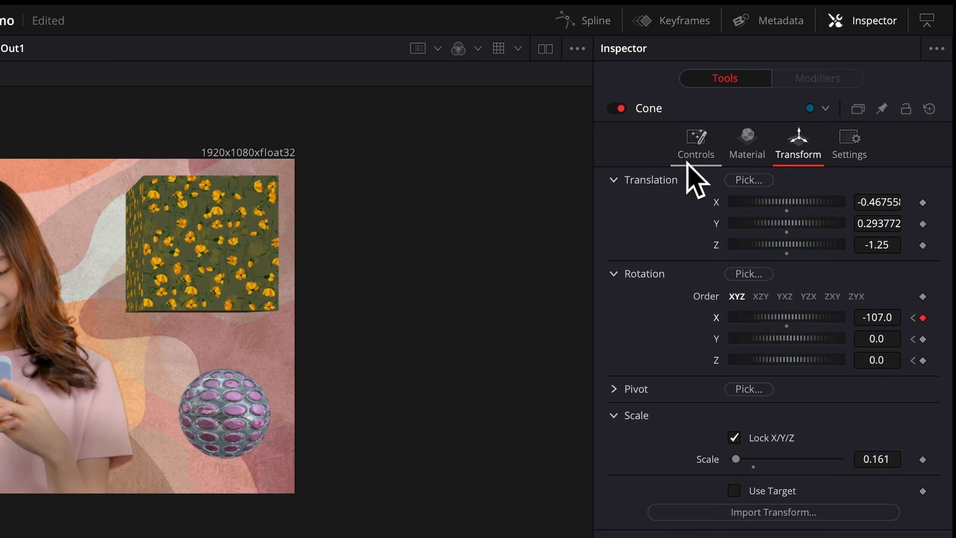
{"action": "left_click", "coordinate": [826, 71]}
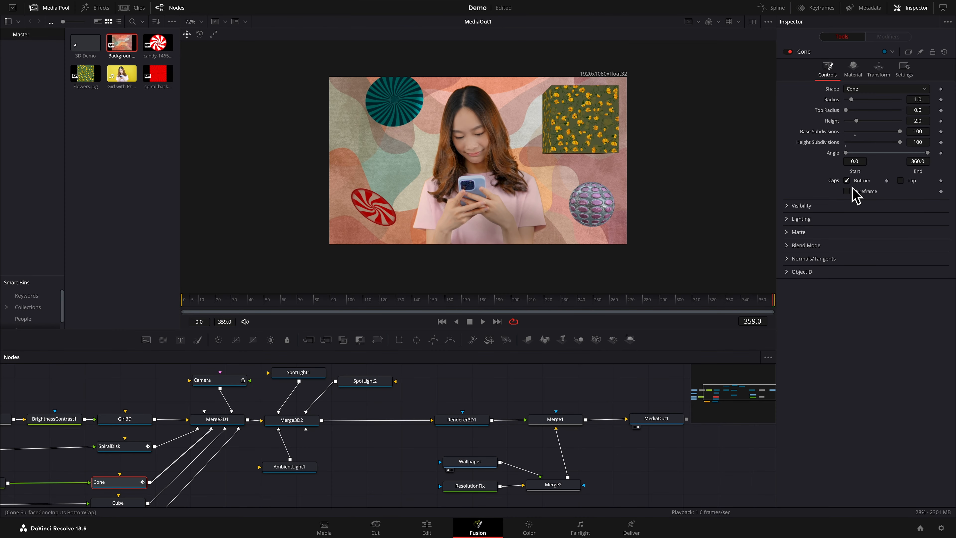
{"action": "left_click", "coordinate": [879, 71]}
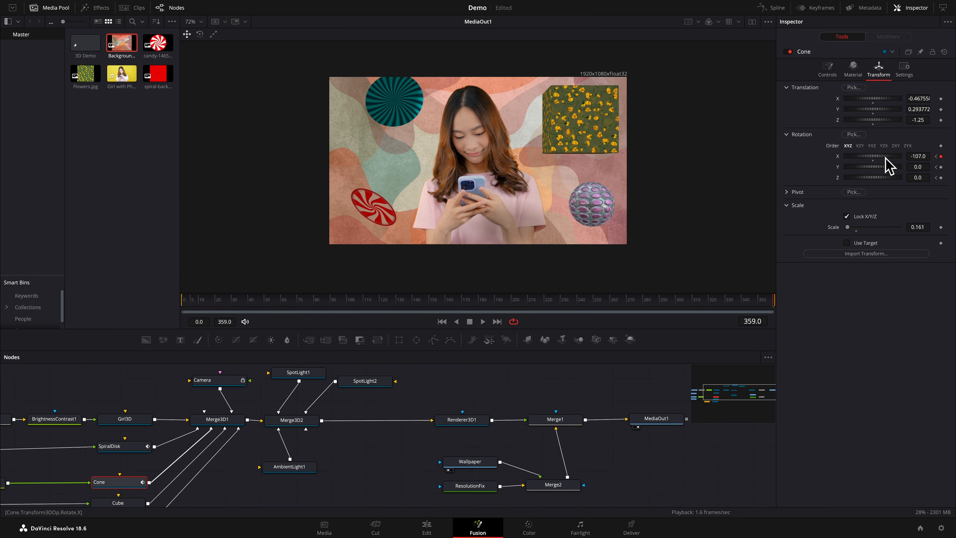
{"action": "left_click_drag", "start_coordinate": [885, 157], "coordinate": [901, 170]}
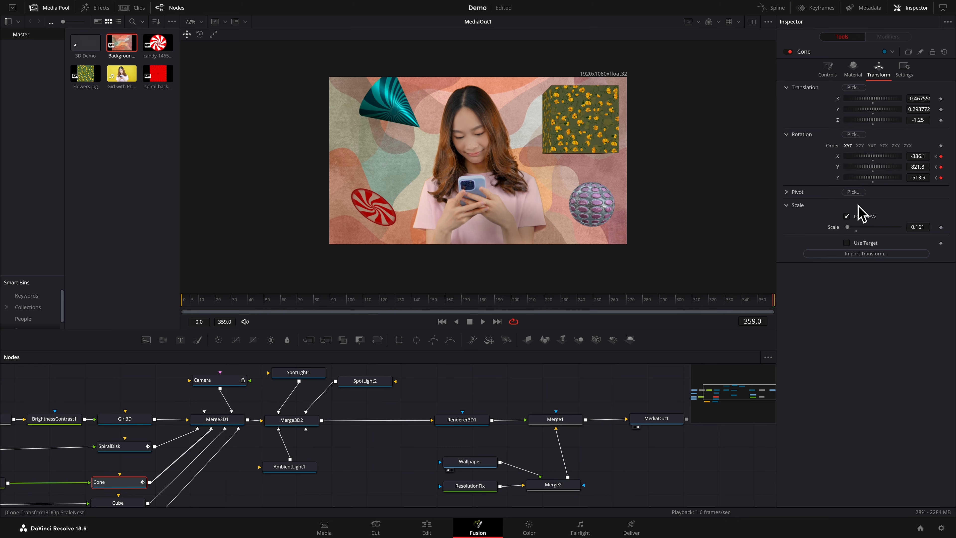
Play the animated composite with the MediaOut1 viewer zoomed to Fit, and stop playback
{"action": "key", "text": "space"}
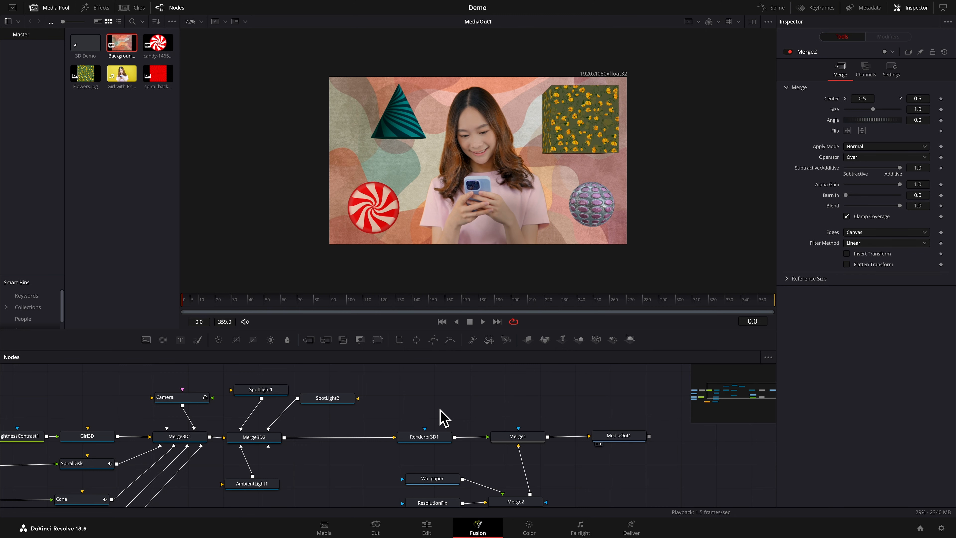
{"action": "key", "text": "space"}
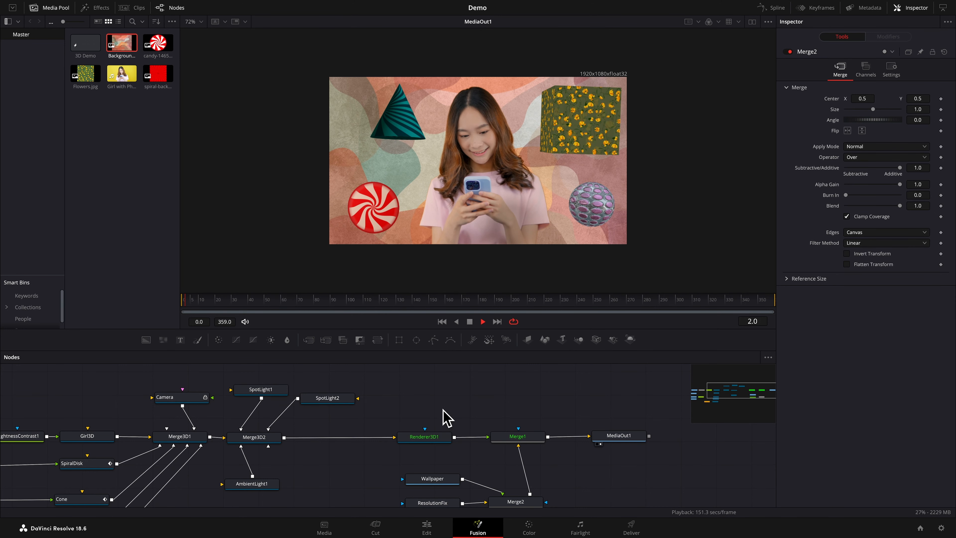
{"action": "left_click", "coordinate": [203, 23]}
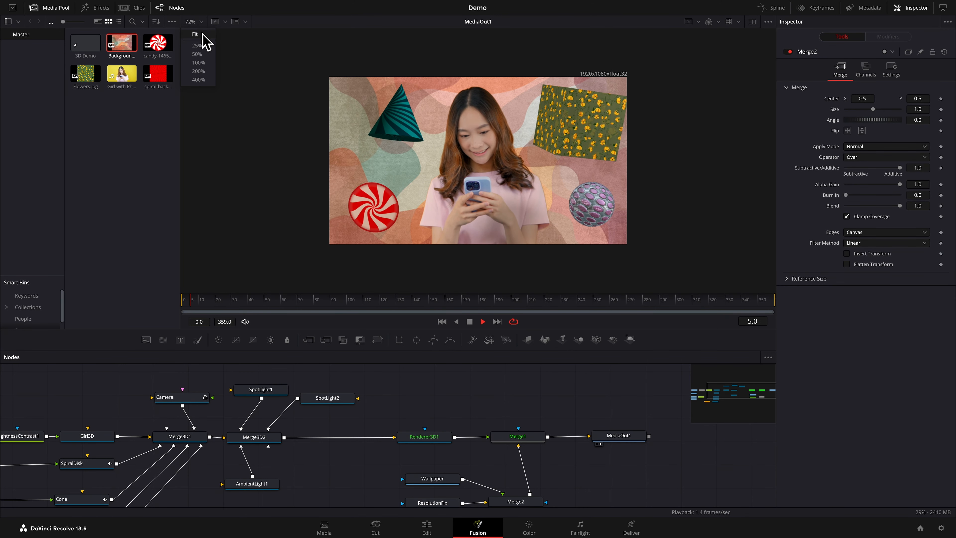
{"action": "left_click", "coordinate": [204, 34]}
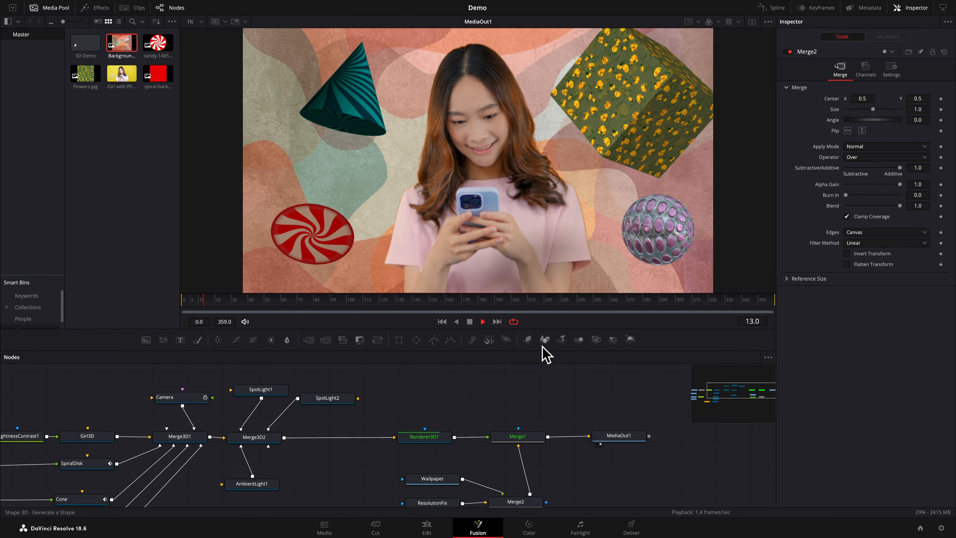
{"action": "key", "text": "space"}
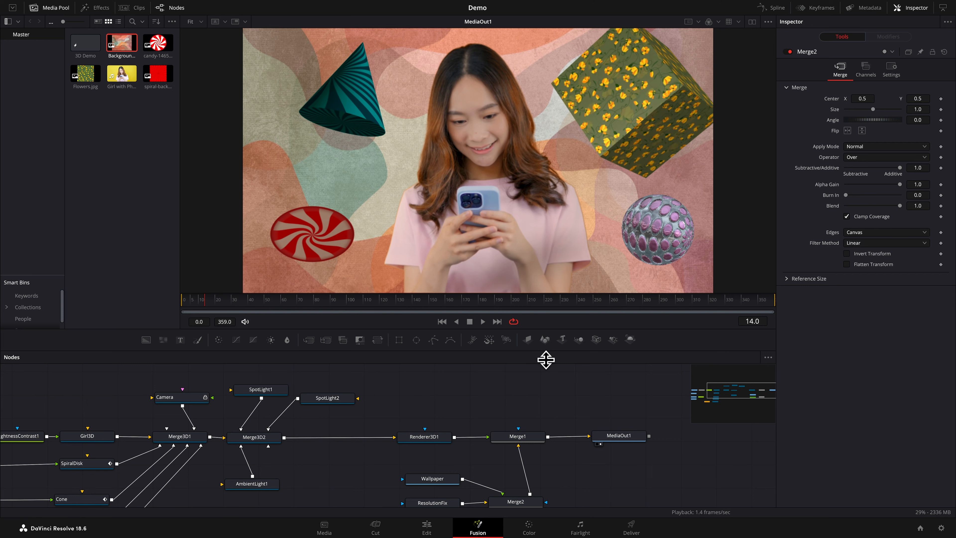
Insert a Waviness node between Merge2 and Merge1 and place it midway between them
{"action": "scroll", "coordinate": [532, 397], "scroll_direction": "down", "scroll_amount": 3}
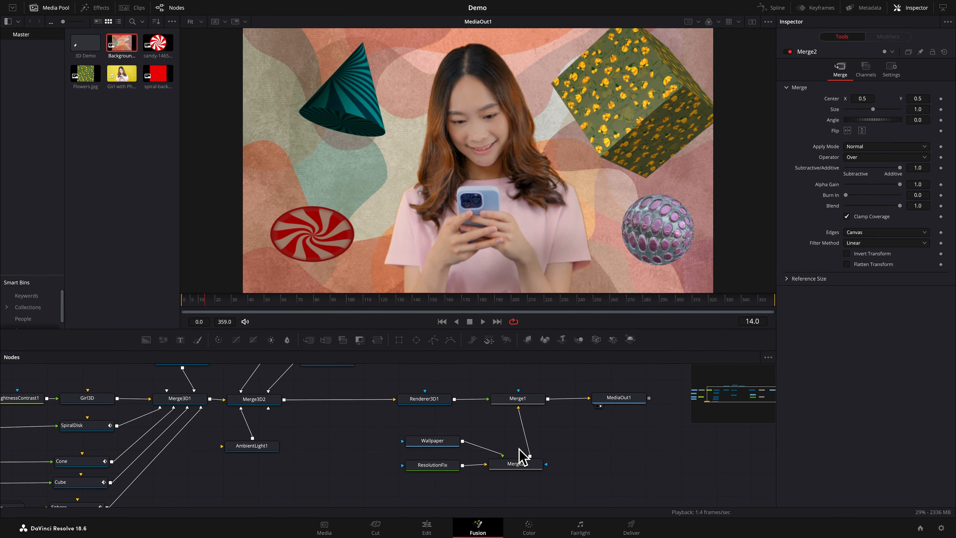
{"action": "left_click", "coordinate": [528, 475]}
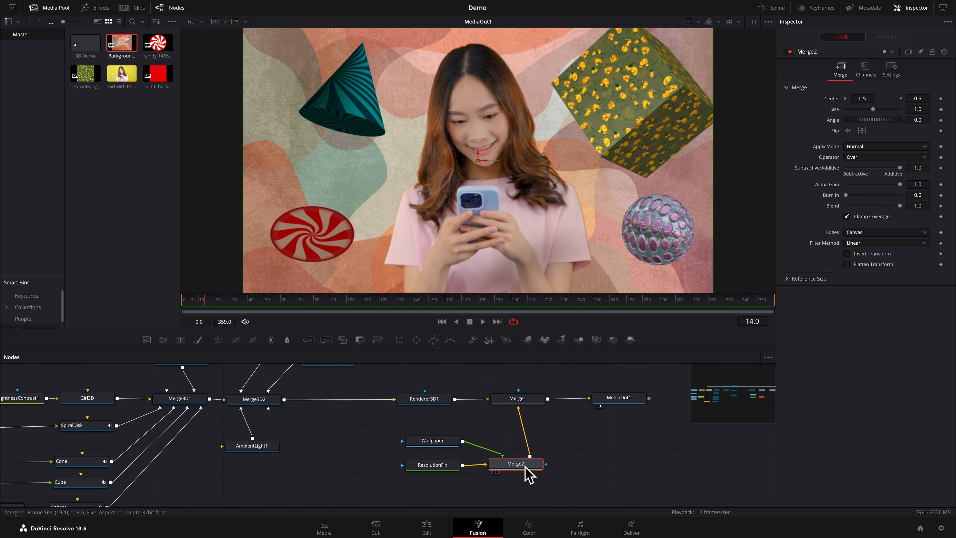
{"action": "key", "text": "shift+space"}
{"action": "type", "text": "wav"}
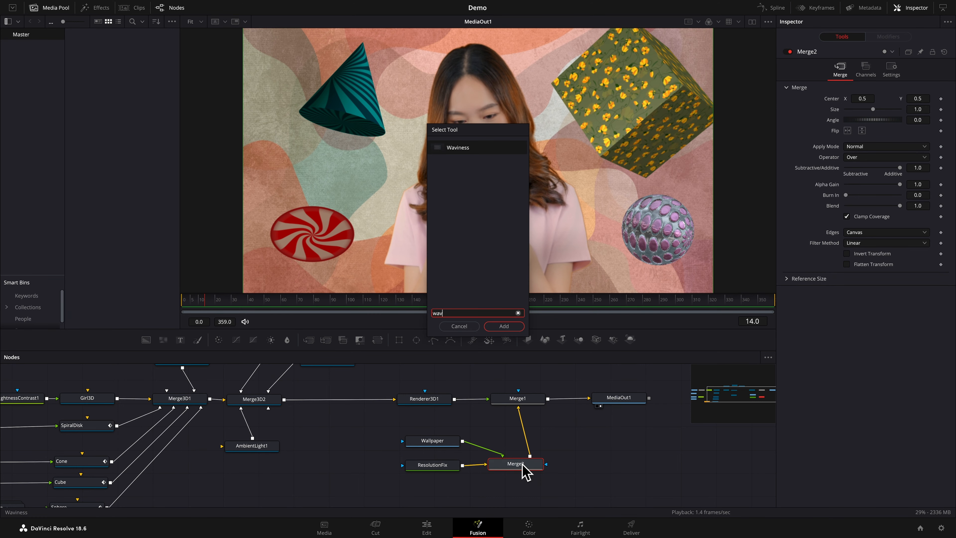
{"action": "key", "text": "Return"}
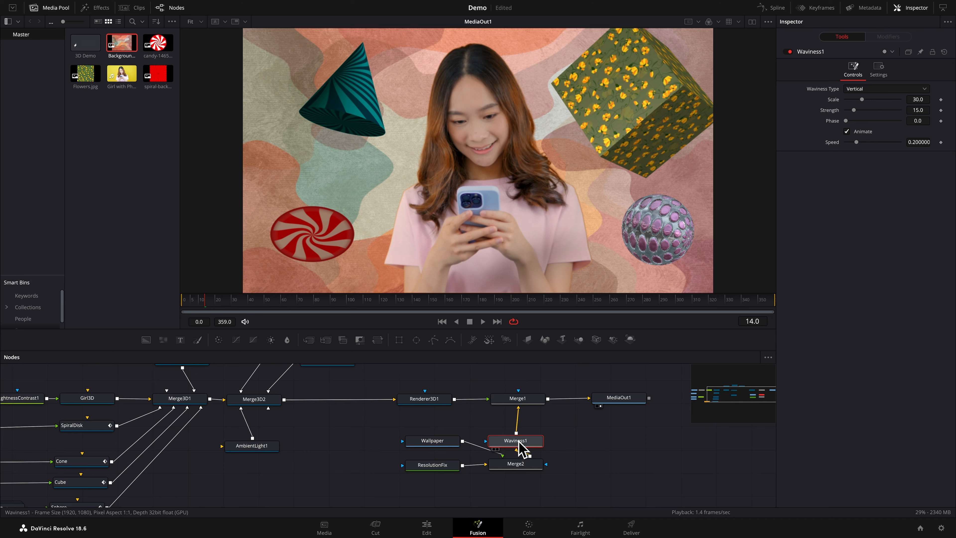
{"action": "left_click_drag", "start_coordinate": [519, 445], "coordinate": [527, 439]}
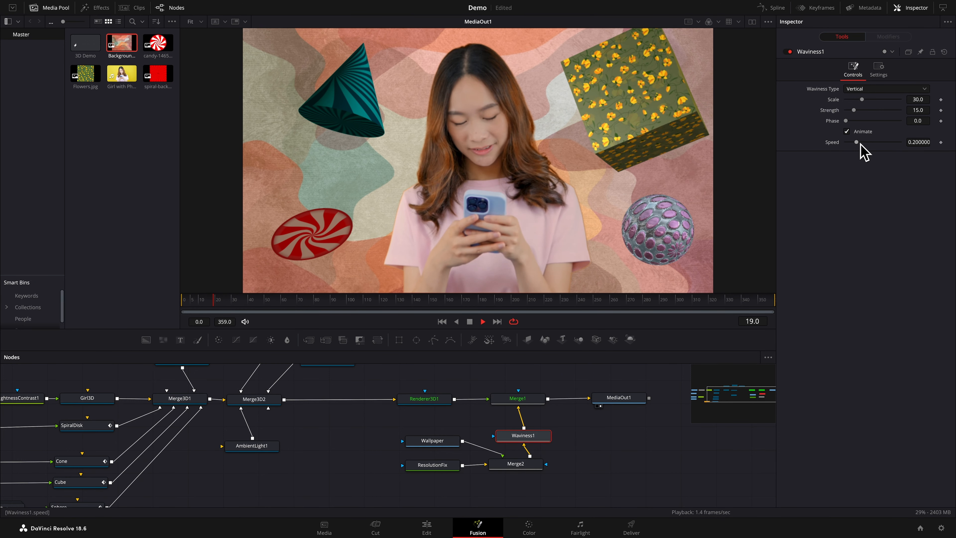
Set the Waviness effect's strength to 33.1 and its speed to 0.559
{"action": "mouse_move", "coordinate": [857, 142]}
{"action": "left_mouse_down"}
{"action": "mouse_move", "coordinate": [875, 143]}
{"action": "mouse_move", "coordinate": [846, 134]}
{"action": "left_mouse_up"}
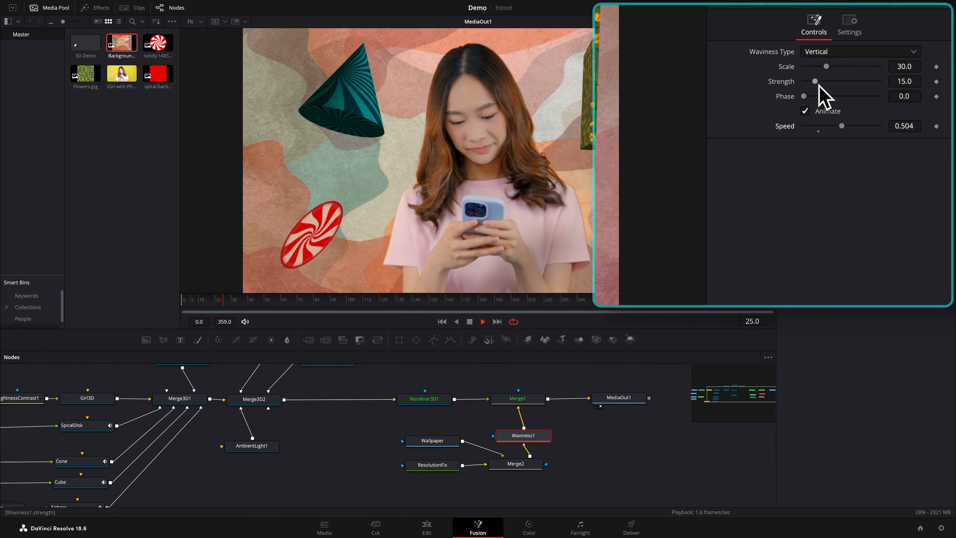
{"action": "left_click_drag", "start_coordinate": [855, 113], "coordinate": [866, 121]}
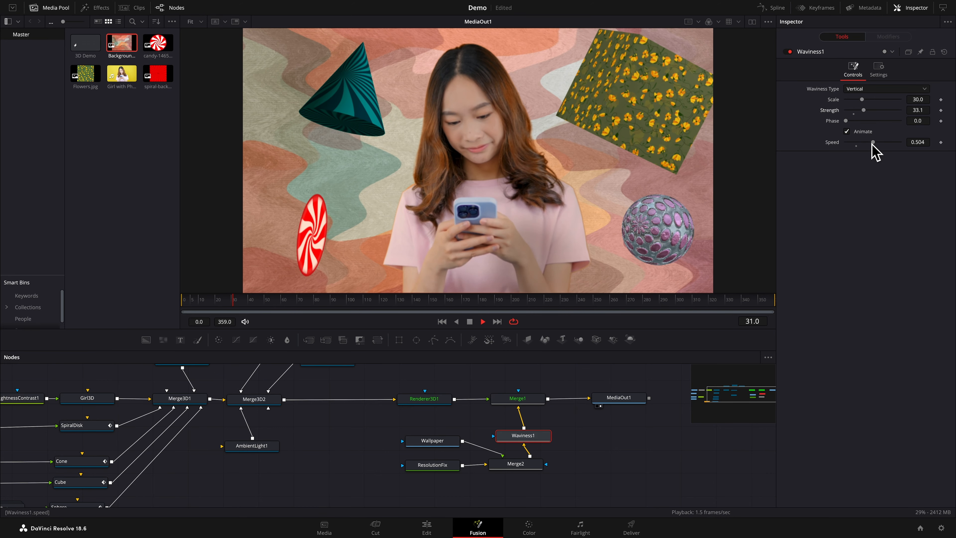
{"action": "left_click_drag", "start_coordinate": [877, 146], "coordinate": [879, 149]}
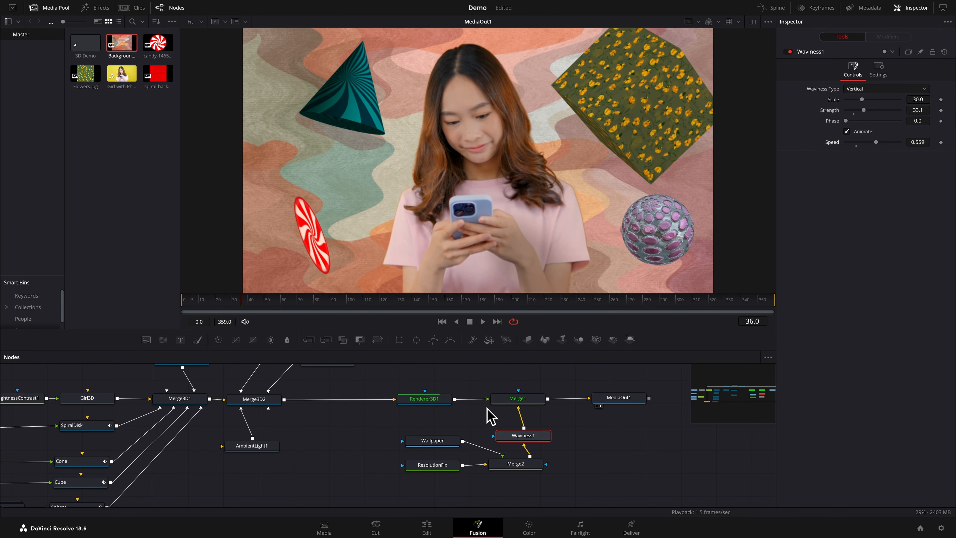
Select Merge3D1 and open dual viewers, with the Merge3D1 viewer set to the Top view
{"action": "scroll", "coordinate": [481, 405], "scroll_direction": "up", "scroll_amount": 1}
{"action": "scroll", "coordinate": [479, 405], "scroll_direction": "left", "scroll_amount": 3}
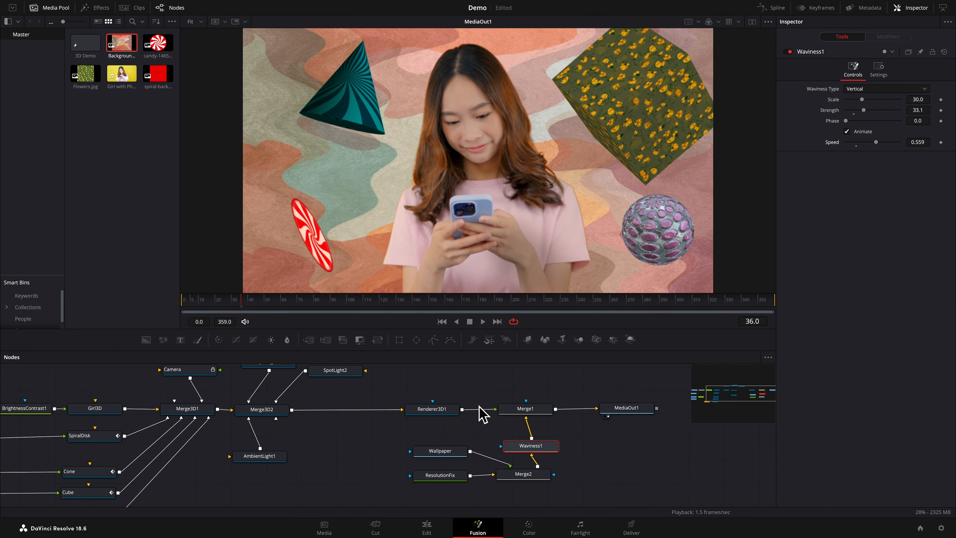
{"action": "scroll", "coordinate": [485, 414], "scroll_direction": "left", "scroll_amount": 7}
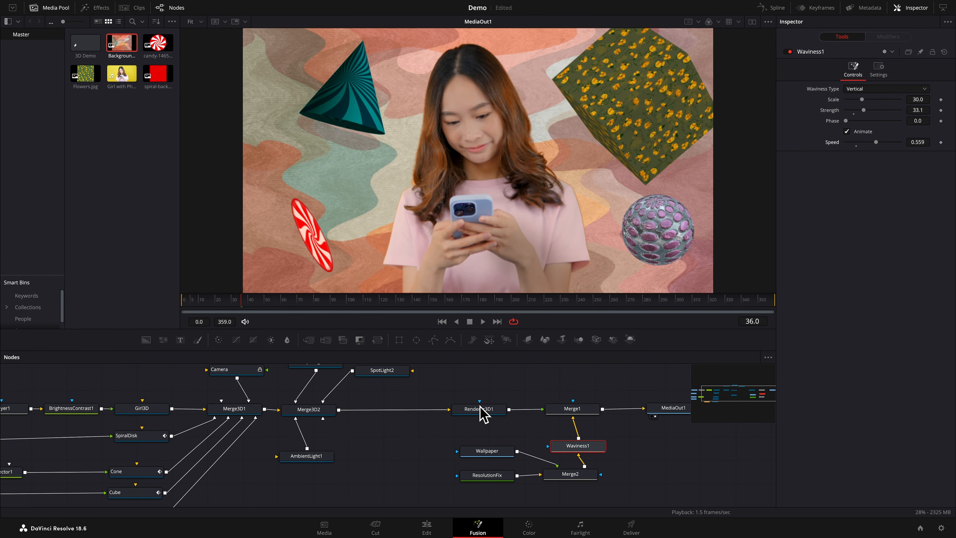
{"action": "scroll", "coordinate": [485, 414], "scroll_direction": "up", "scroll_amount": 3}
{"action": "scroll", "coordinate": [484, 415], "scroll_direction": "left", "scroll_amount": 2}
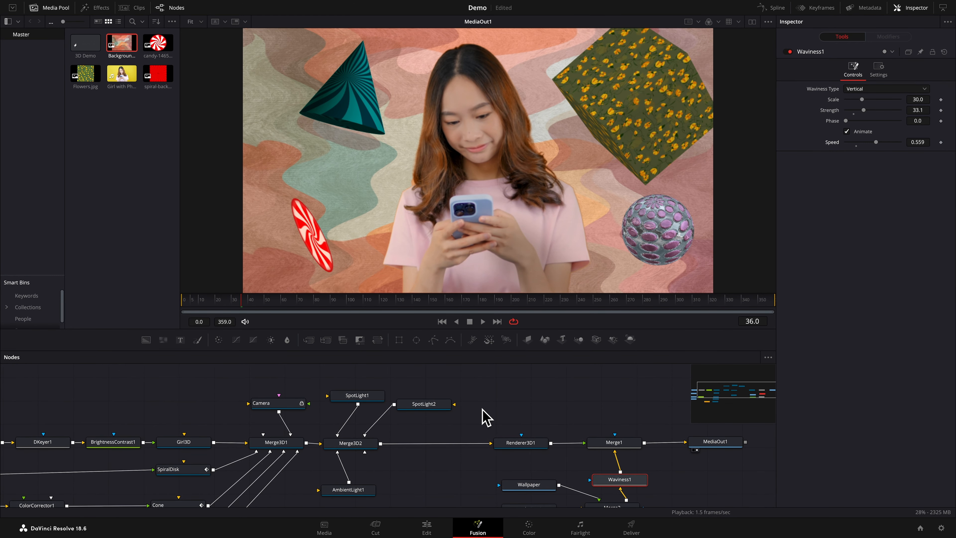
{"action": "scroll", "coordinate": [485, 416], "scroll_direction": "down", "scroll_amount": 1}
{"action": "scroll", "coordinate": [479, 405], "scroll_direction": "down", "scroll_amount": 1}
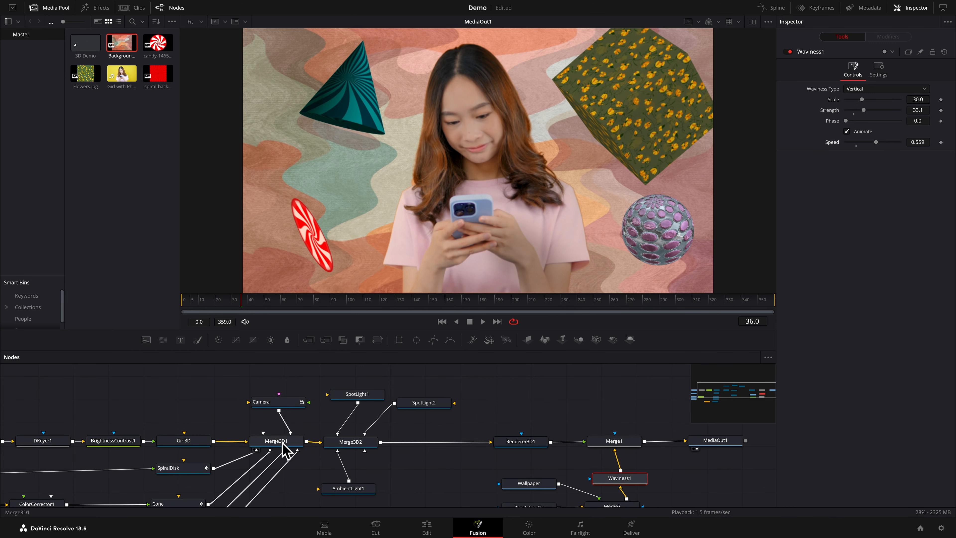
{"action": "left_click", "coordinate": [286, 449]}
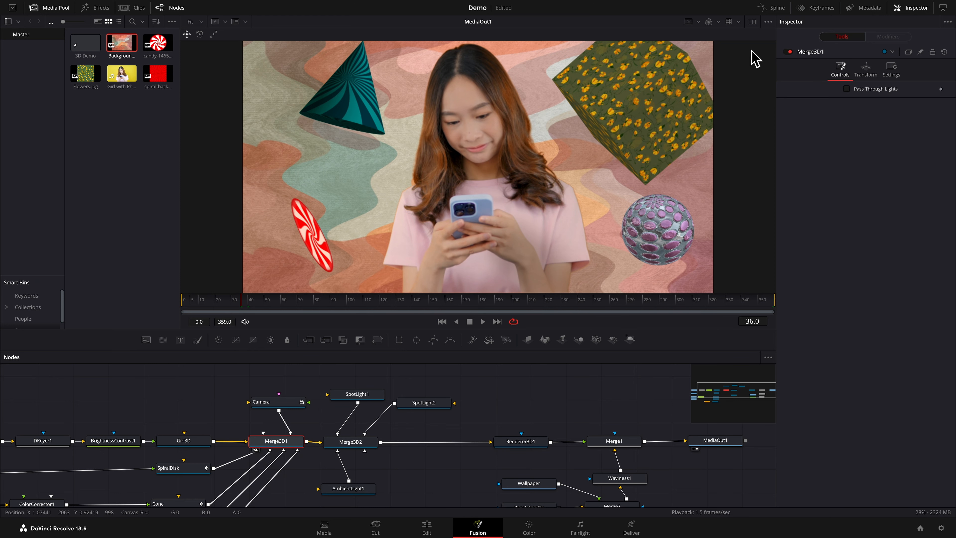
{"action": "left_click", "coordinate": [752, 21]}
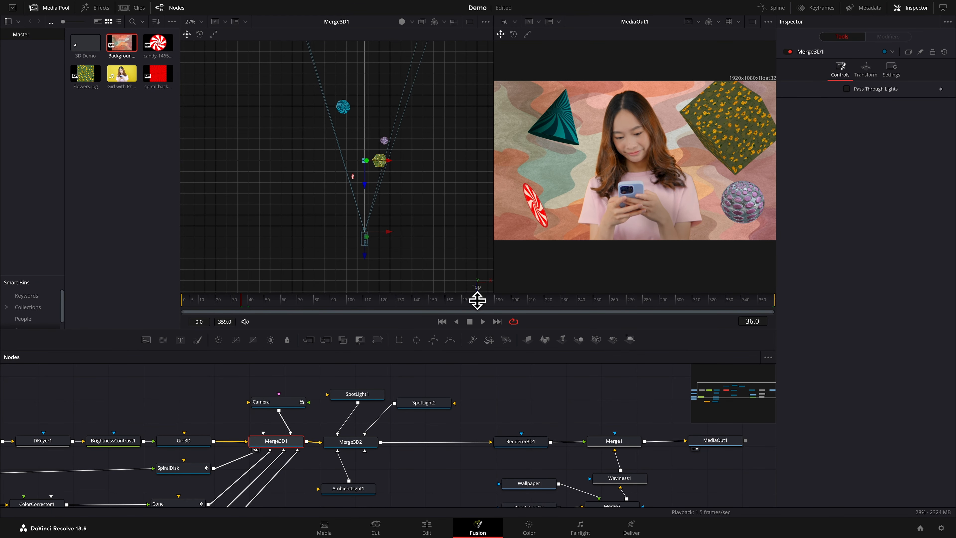
{"action": "right_click", "coordinate": [476, 287]}
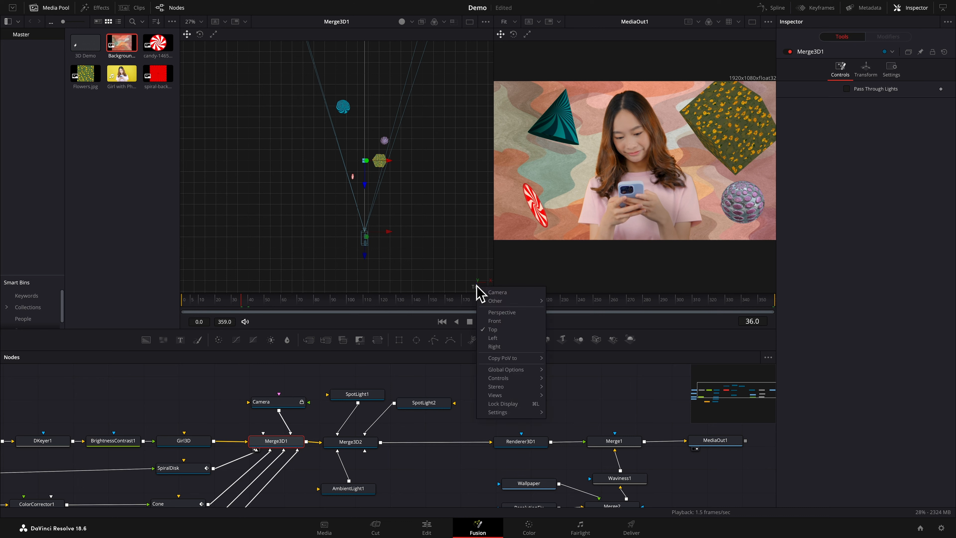
{"action": "left_click", "coordinate": [500, 331]}
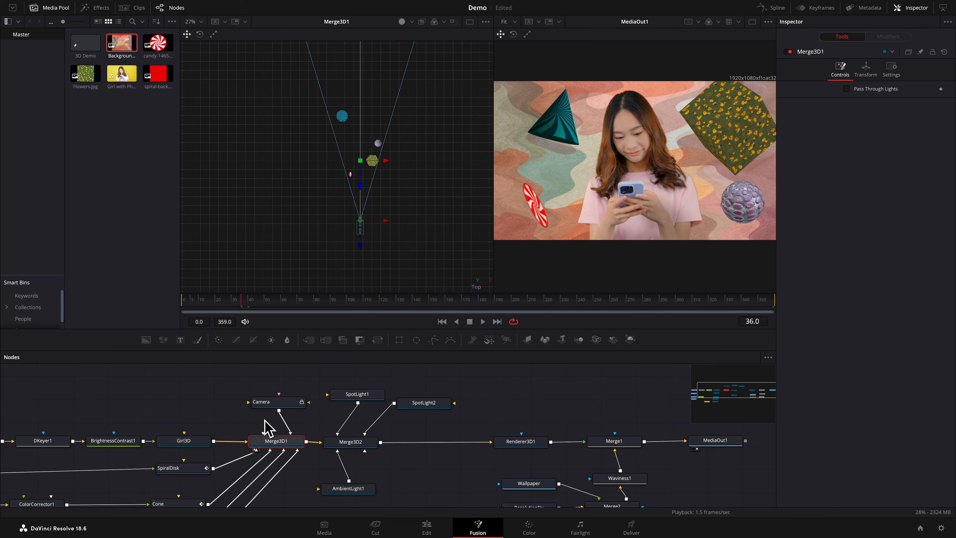
Select the Camera node, return the playhead to frame 0, and unlock the camera
{"action": "left_click", "coordinate": [283, 404]}
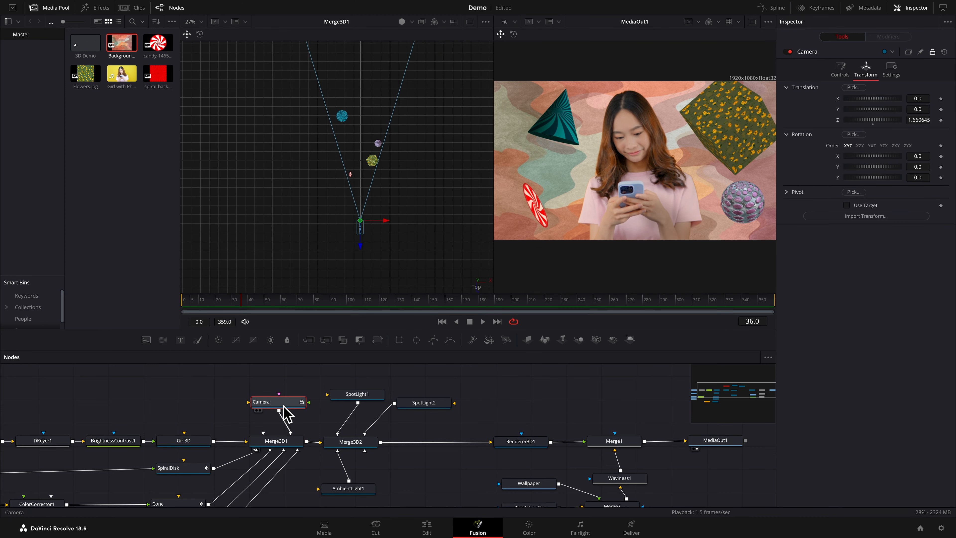
{"action": "key", "text": "Home"}
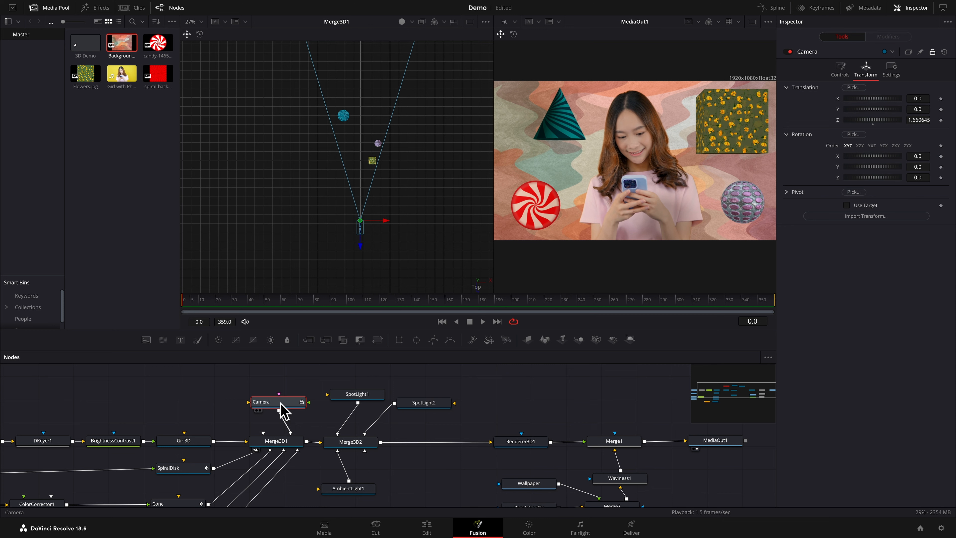
{"action": "scroll", "coordinate": [283, 408], "scroll_direction": "down", "scroll_amount": 1}
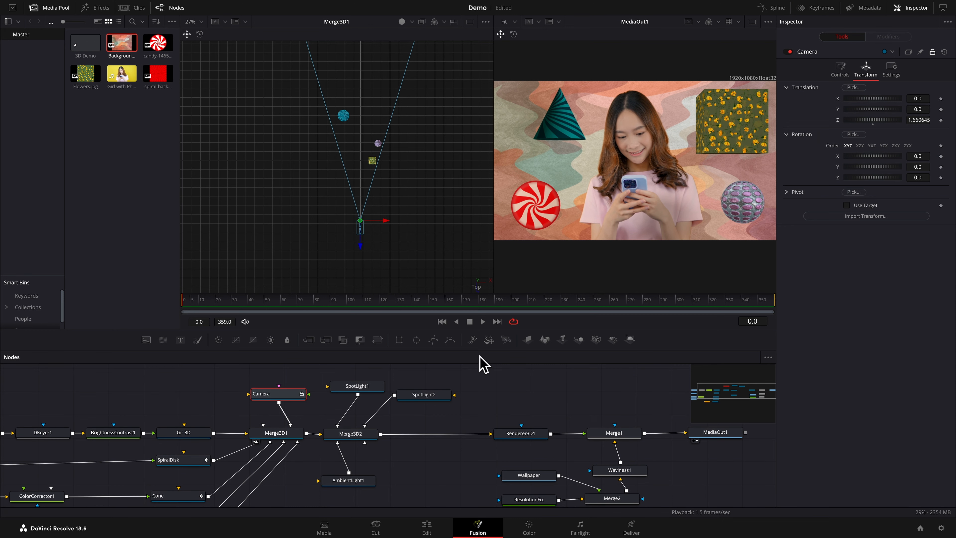
{"action": "left_click", "coordinate": [932, 52]}
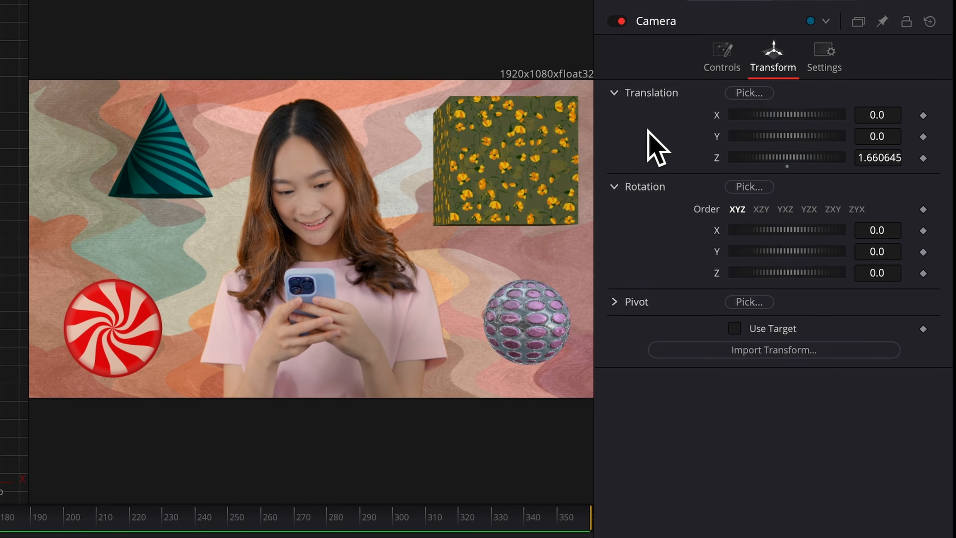
Keyframe the camera's whole Translation and Rotation groups at frame 0
{"action": "right_click", "coordinate": [802, 105]}
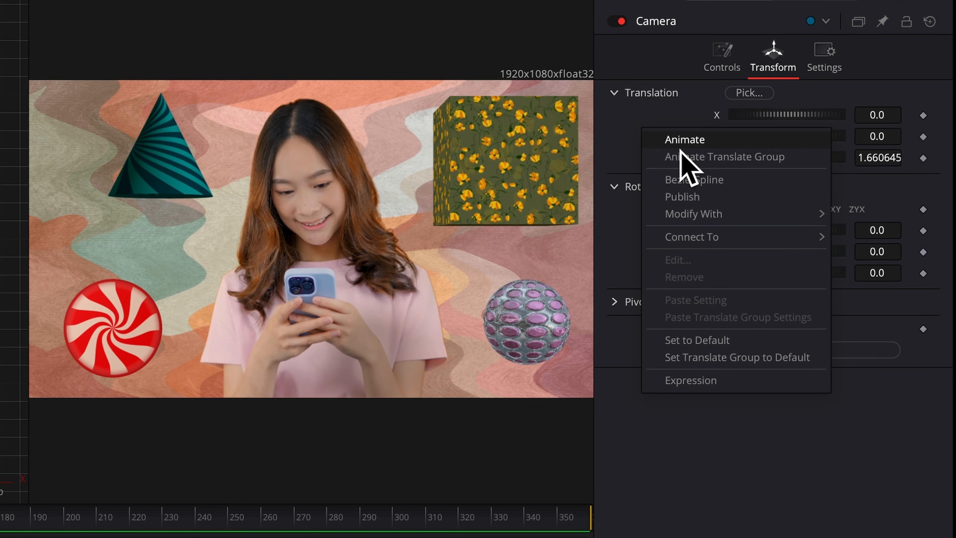
{"action": "left_click", "coordinate": [717, 157]}
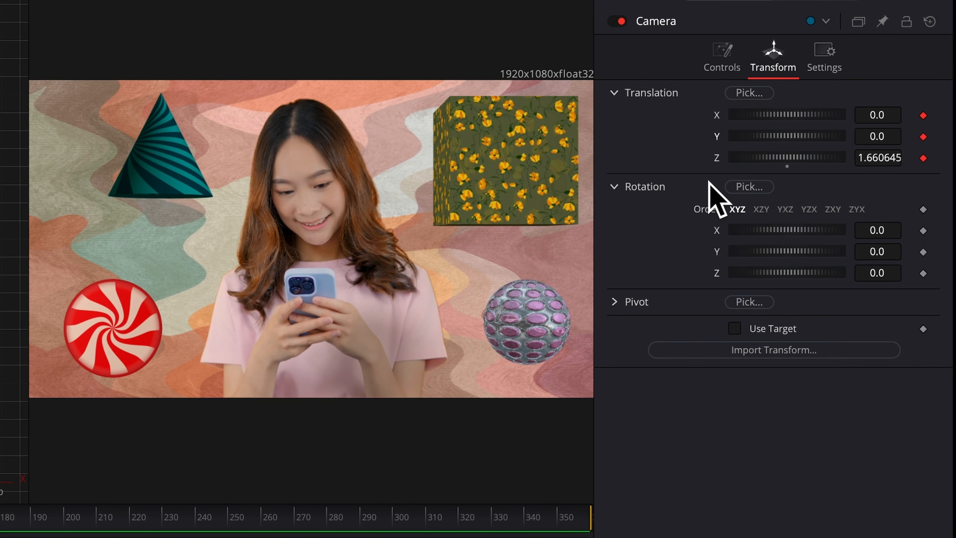
{"action": "right_click", "coordinate": [641, 250]}
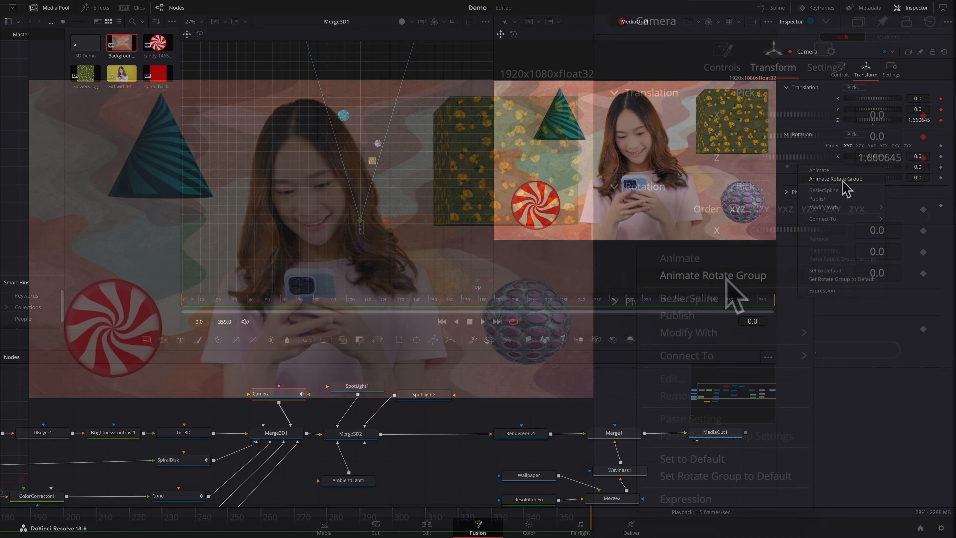
{"action": "left_click", "coordinate": [727, 276]}
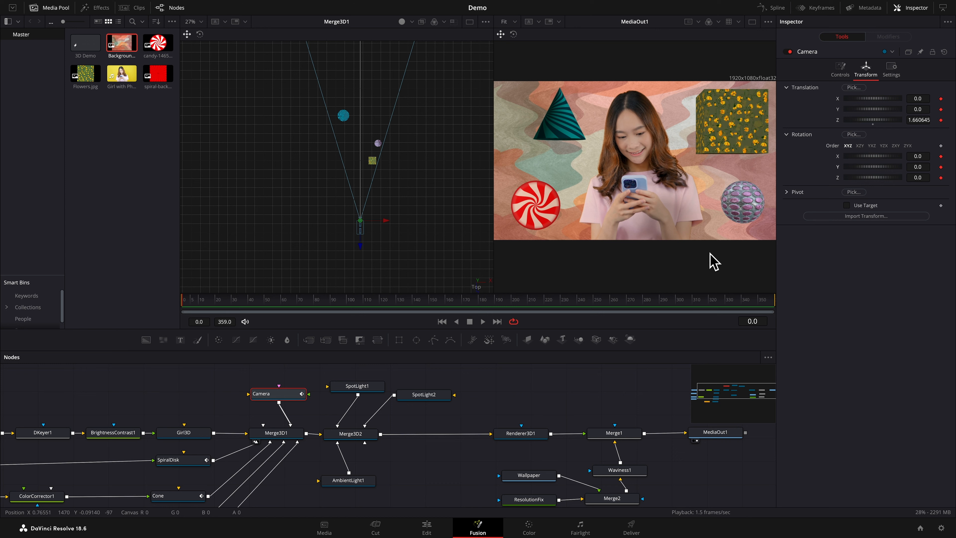
At frame 359, keyframe the camera with X translation 0.567951, Y rotation 18.7 and Z rotation -1.9
{"action": "key", "text": "End"}
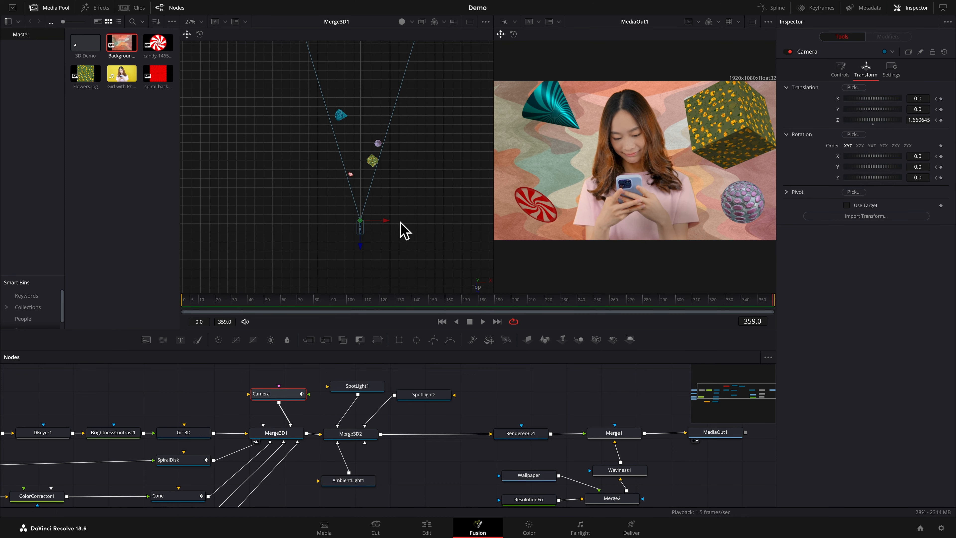
{"action": "left_click_drag", "start_coordinate": [389, 223], "coordinate": [409, 226]}
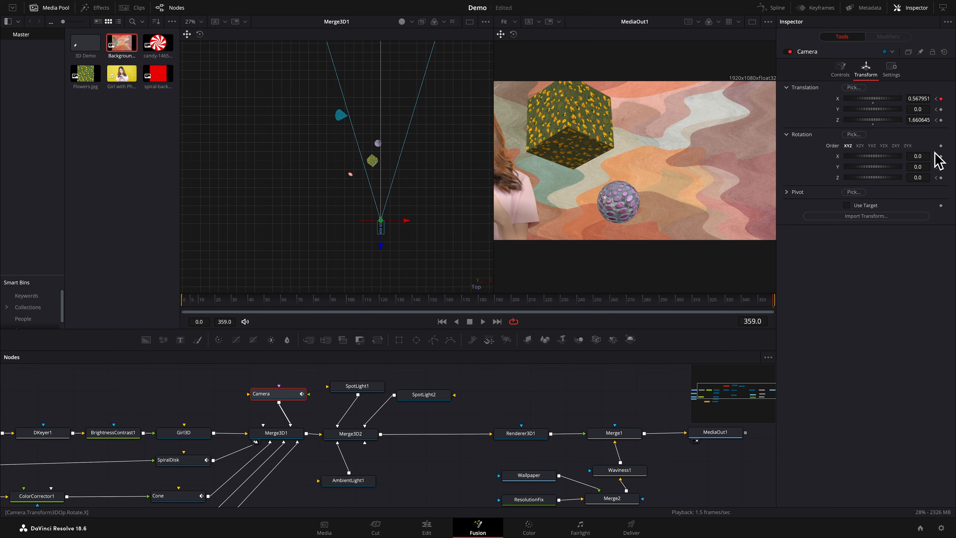
{"action": "mouse_move", "coordinate": [918, 169]}
{"action": "left_mouse_down"}
{"action": "mouse_move", "coordinate": [951, 169]}
{"action": "mouse_move", "coordinate": [913, 172]}
{"action": "left_mouse_up"}
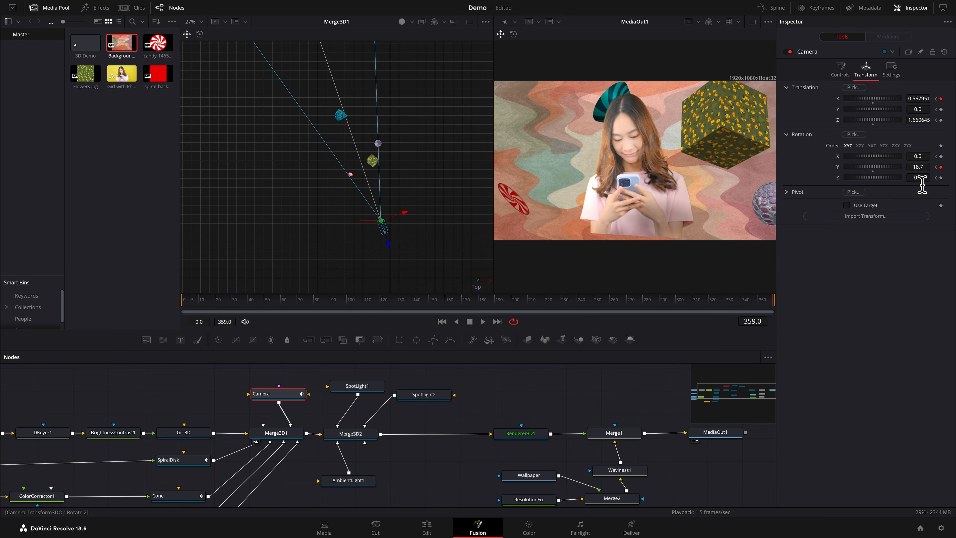
{"action": "left_click_drag", "start_coordinate": [923, 184], "coordinate": [928, 182]}
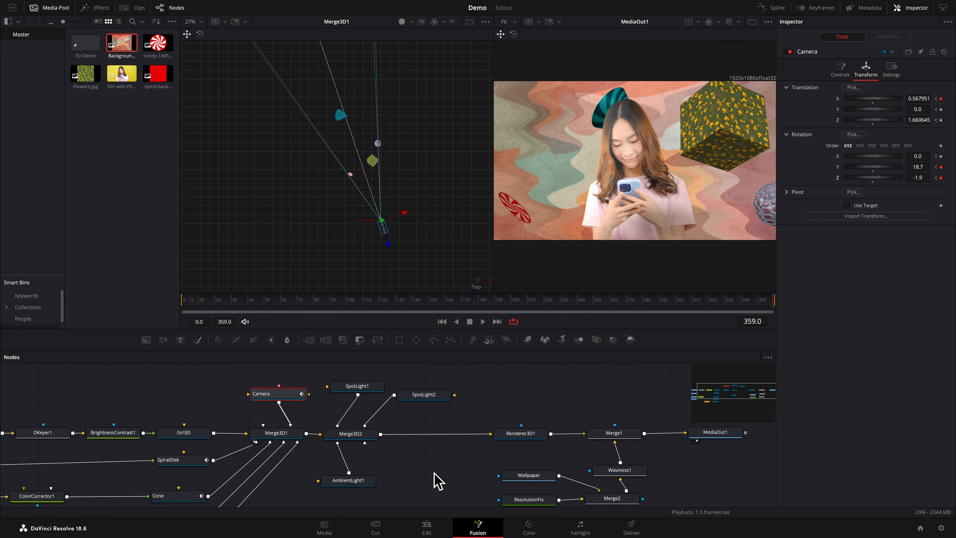
Switch to the Edit page and place the 3D Demo composition at the start of a new timeline
{"action": "left_click", "coordinate": [427, 527]}
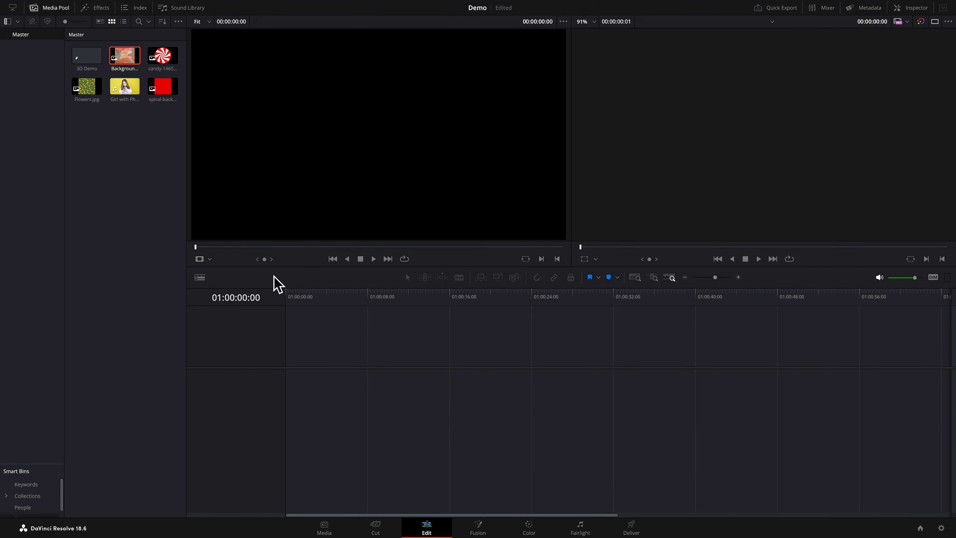
{"action": "left_click_drag", "start_coordinate": [79, 57], "coordinate": [303, 401]}
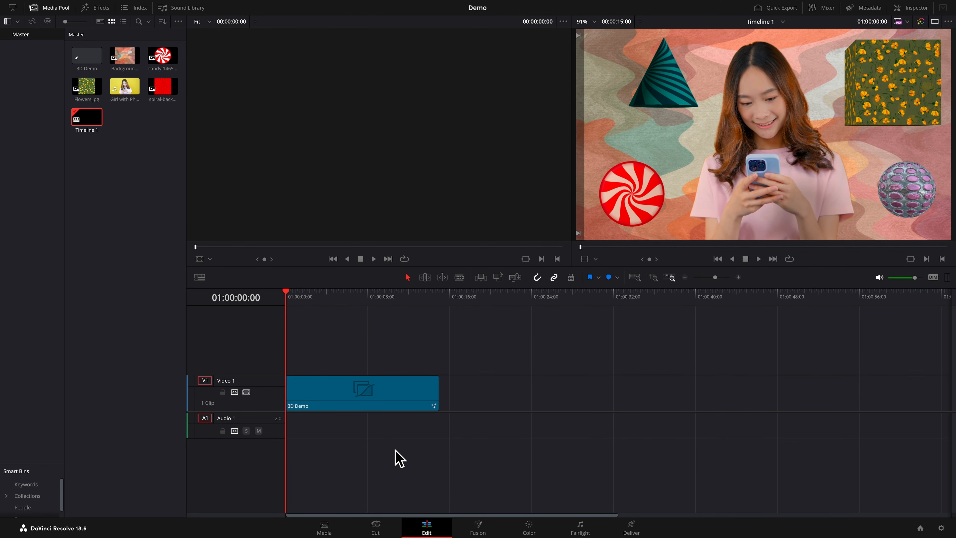